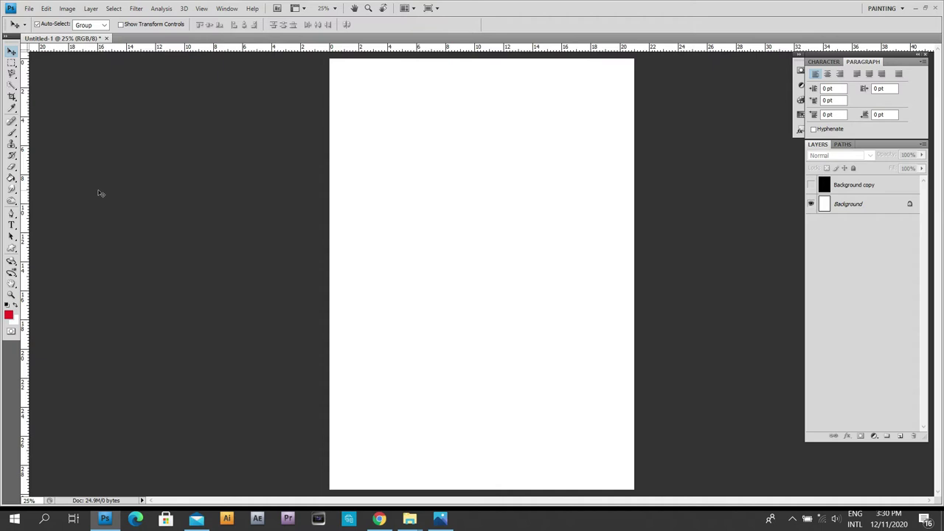
Add the word 'DISENTV' in red (e80000) near the top of the white page
{"action": "left_click", "coordinate": [11, 226]}
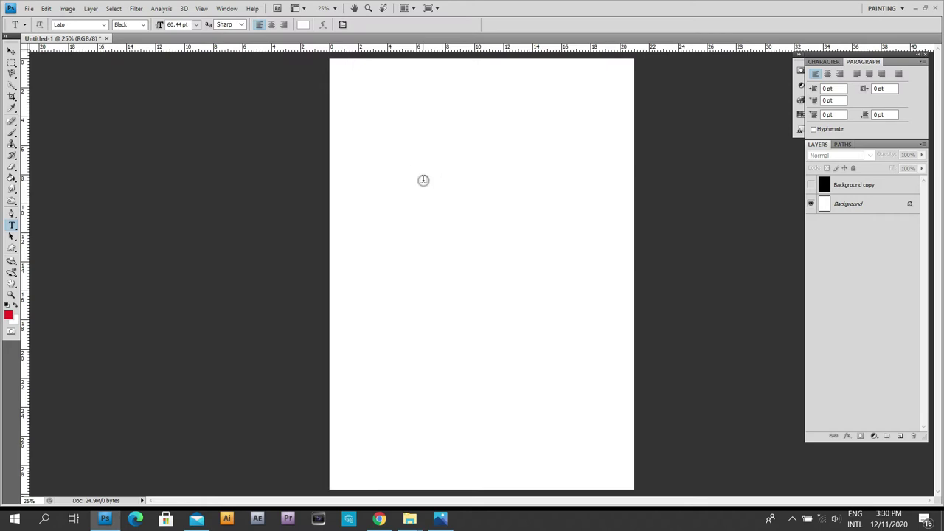
{"action": "left_click", "coordinate": [423, 180]}
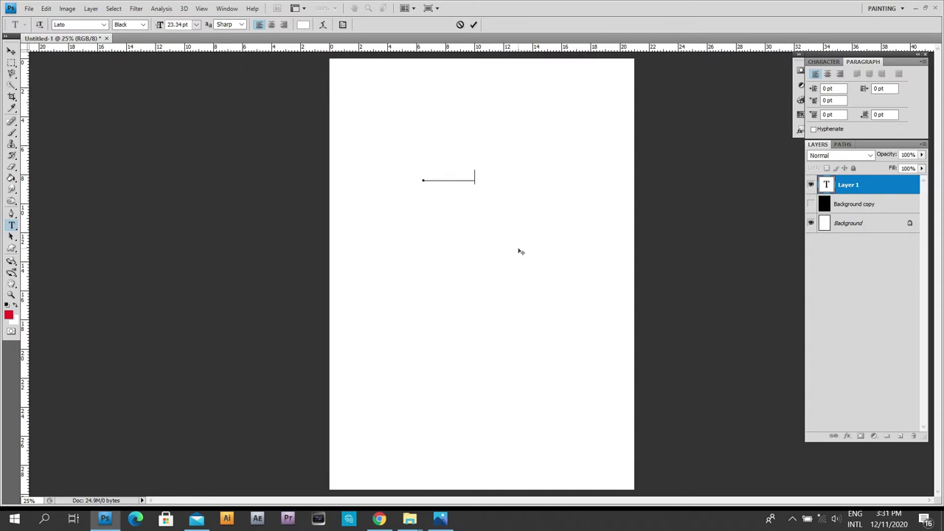
{"action": "left_click_drag", "start_coordinate": [477, 177], "coordinate": [352, 187]}
{"action": "left_click", "coordinate": [302, 25]}
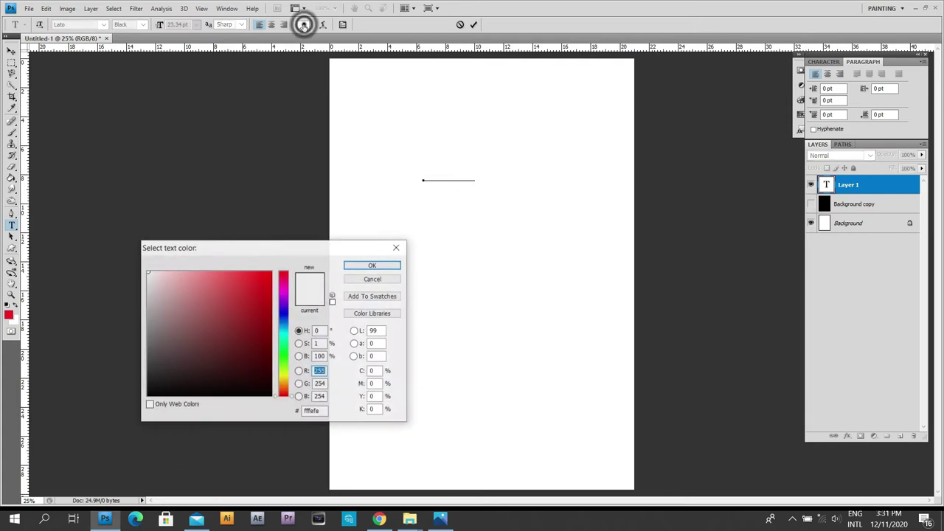
{"action": "left_click", "coordinate": [262, 284]}
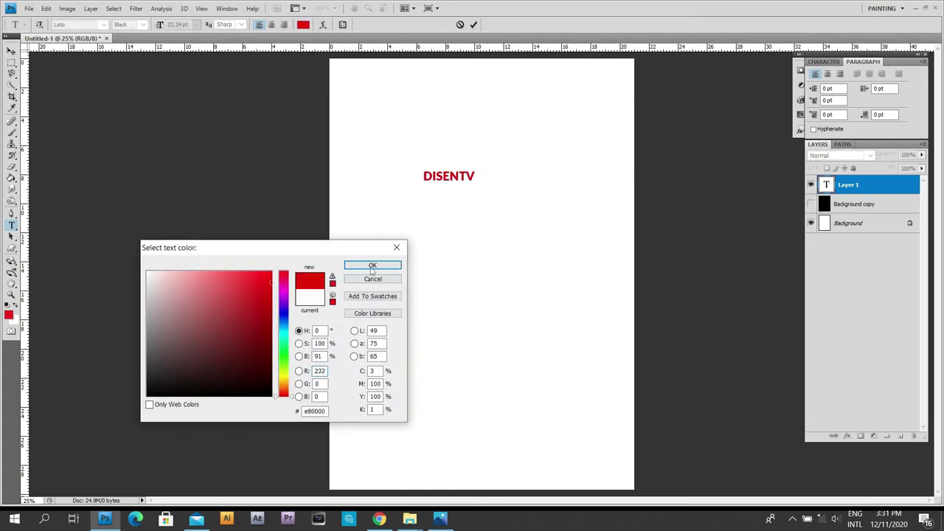
{"action": "left_click", "coordinate": [373, 264]}
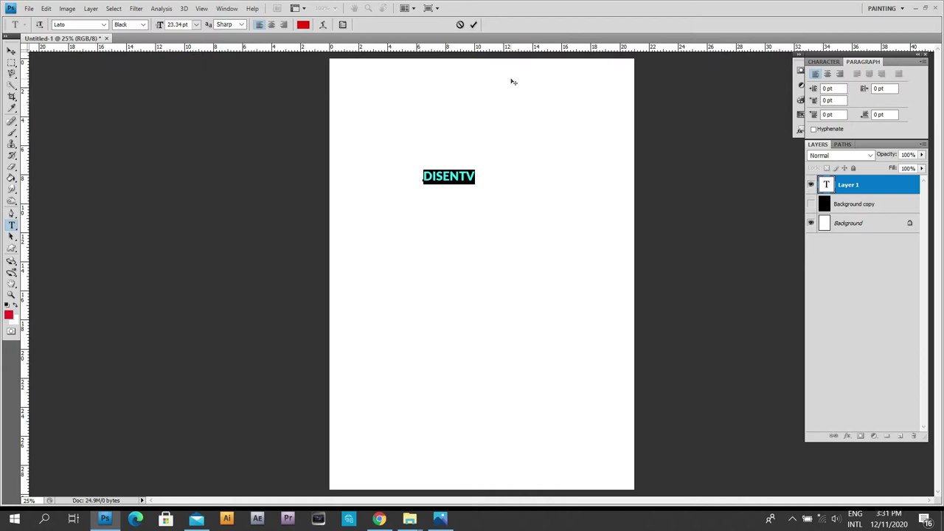
{"action": "key", "text": "ctrl+Return"}
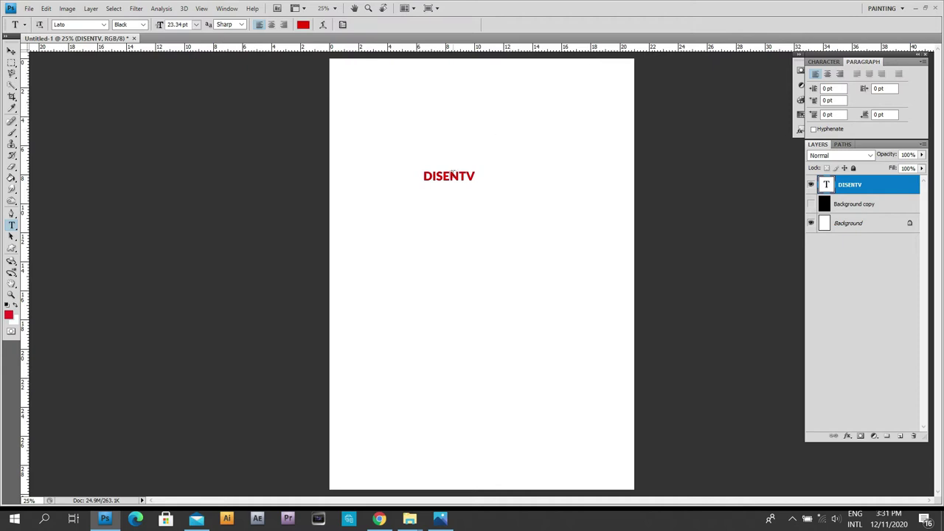
Enlarge the DISENTV text to 72 pt
{"action": "double_click", "coordinate": [452, 174]}
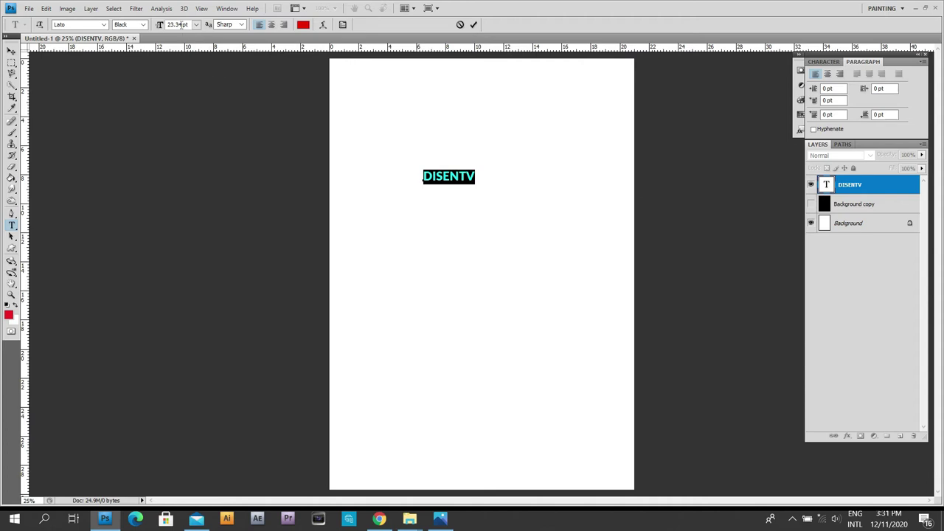
{"action": "left_click", "coordinate": [196, 25]}
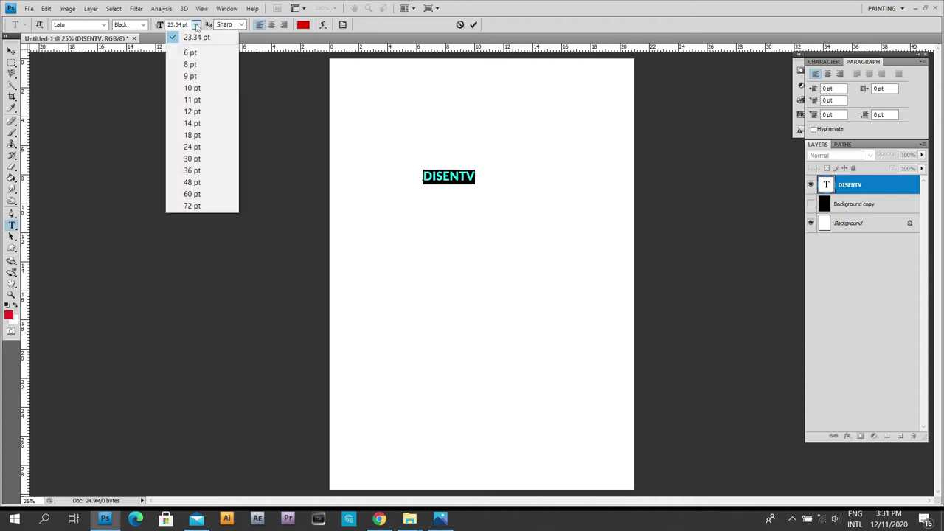
{"action": "left_click", "coordinate": [193, 158]}
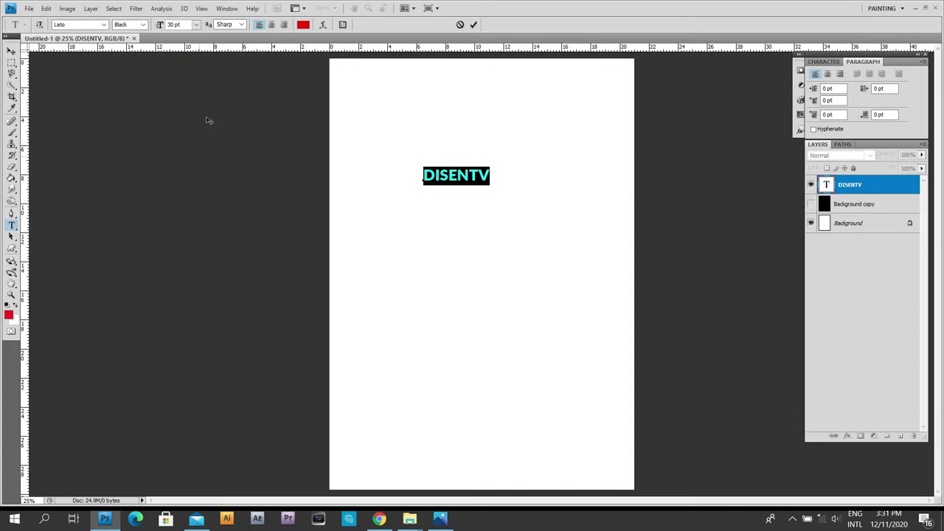
{"action": "left_click", "coordinate": [196, 25]}
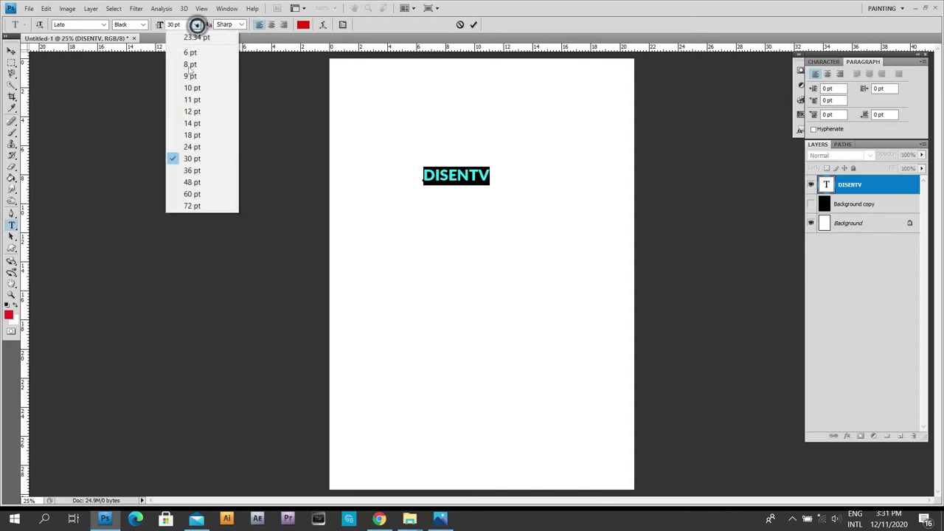
{"action": "left_click", "coordinate": [198, 204]}
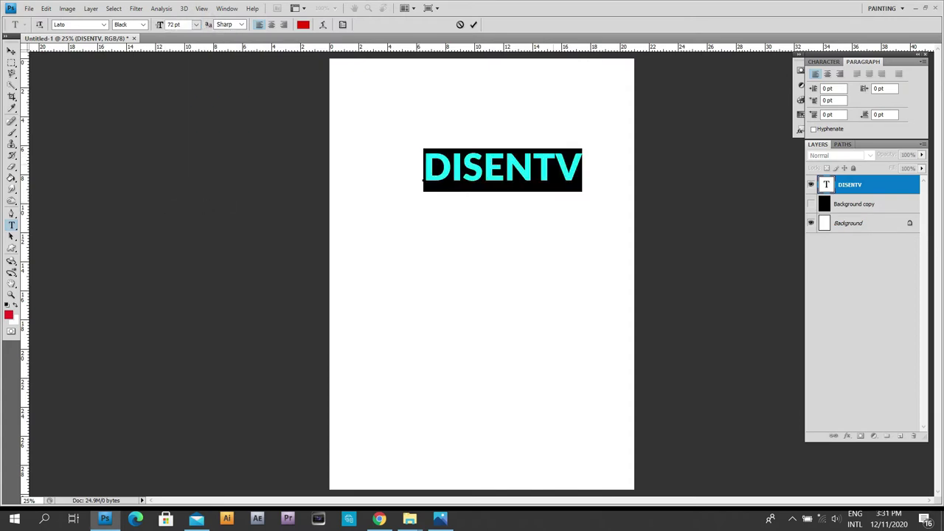
Correct the word to 'DISENYOTV' and move it down toward the page centre
{"action": "left_click", "coordinate": [533, 168]}
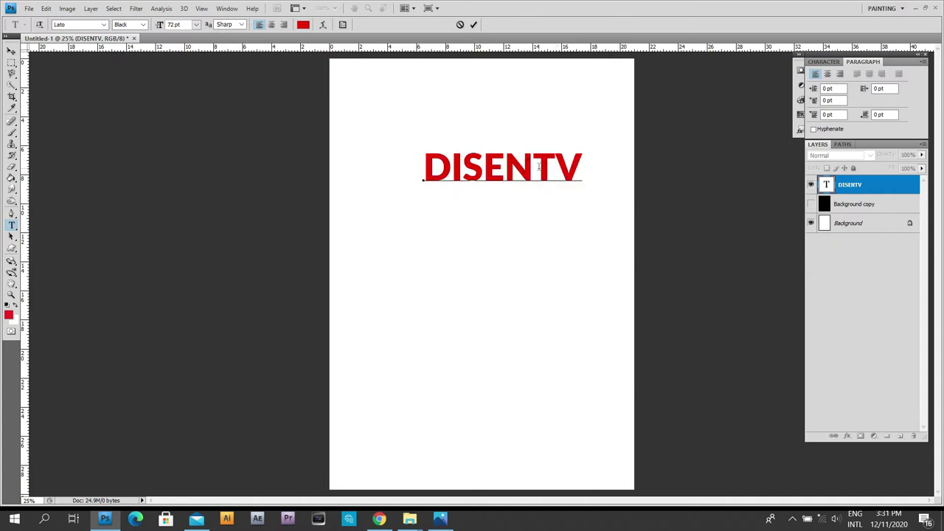
{"action": "type", "text": "YO"}
{"action": "key", "text": "ctrl+Return"}
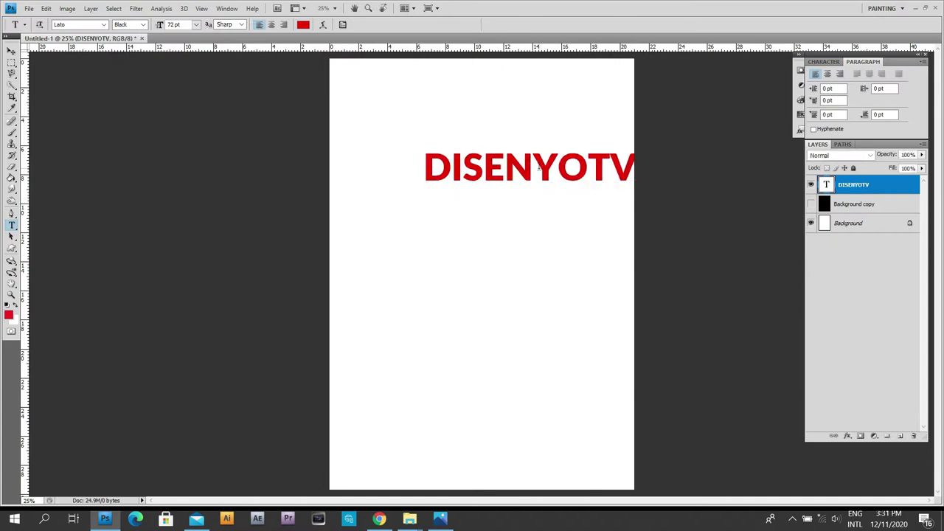
{"action": "key", "text": "v"}
{"action": "left_click_drag", "start_coordinate": [520, 176], "coordinate": [475, 206]}
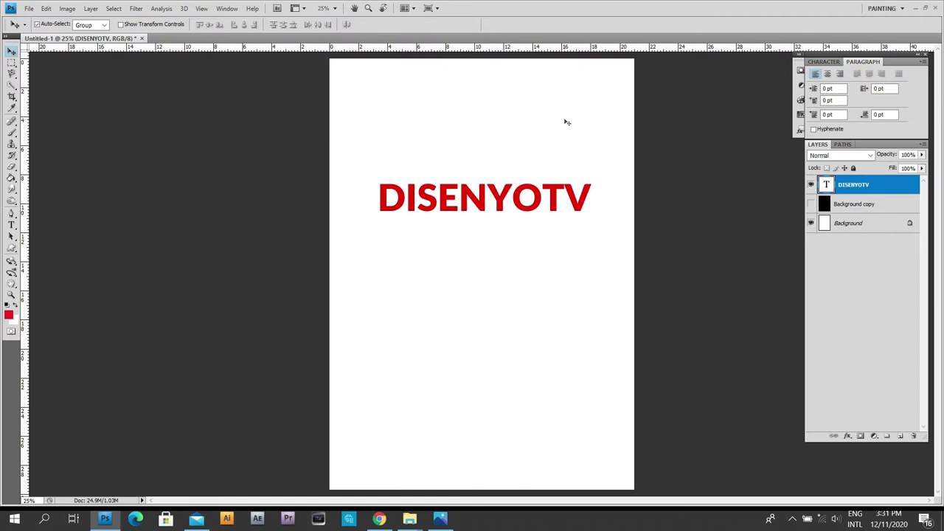
Bring up the context menu for the DISENYOTV layer in the Layers panel
{"action": "right_click", "coordinate": [870, 186]}
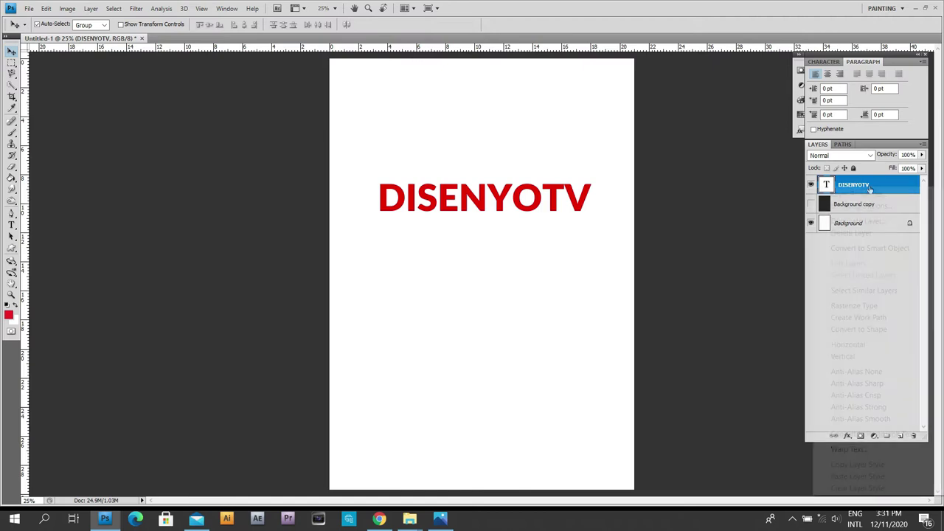
{"action": "left_click", "coordinate": [871, 183]}
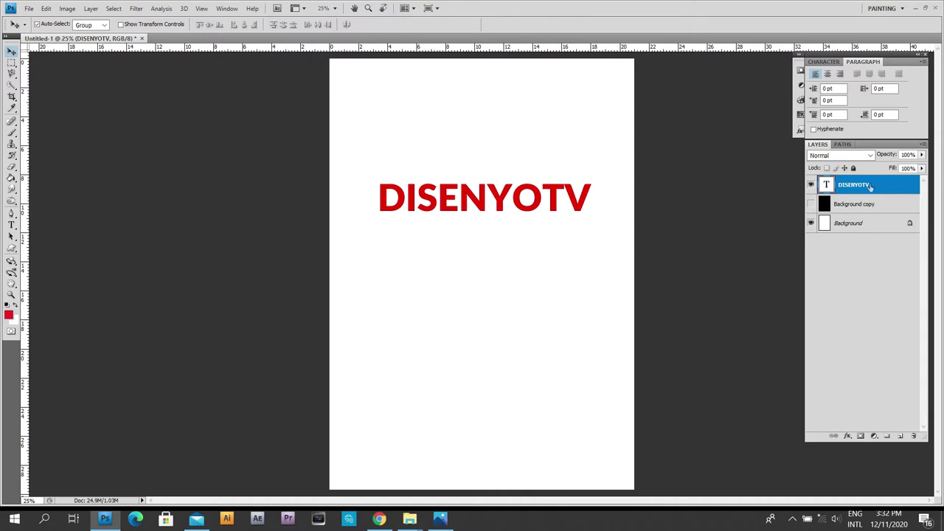
{"action": "right_click", "coordinate": [871, 187]}
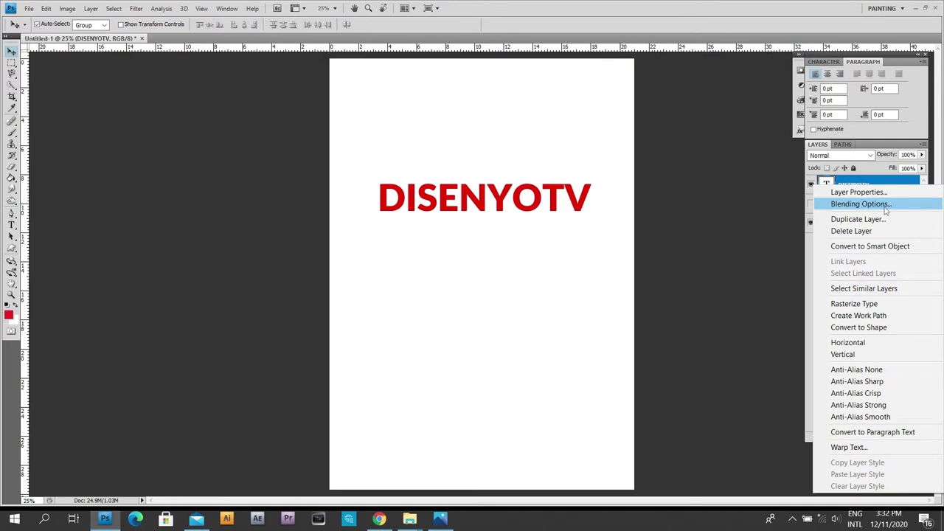
Open Blending Options for DISENYOTV, move the Layer Style dialog aside, and enable Drop Shadow
{"action": "left_click", "coordinate": [886, 204]}
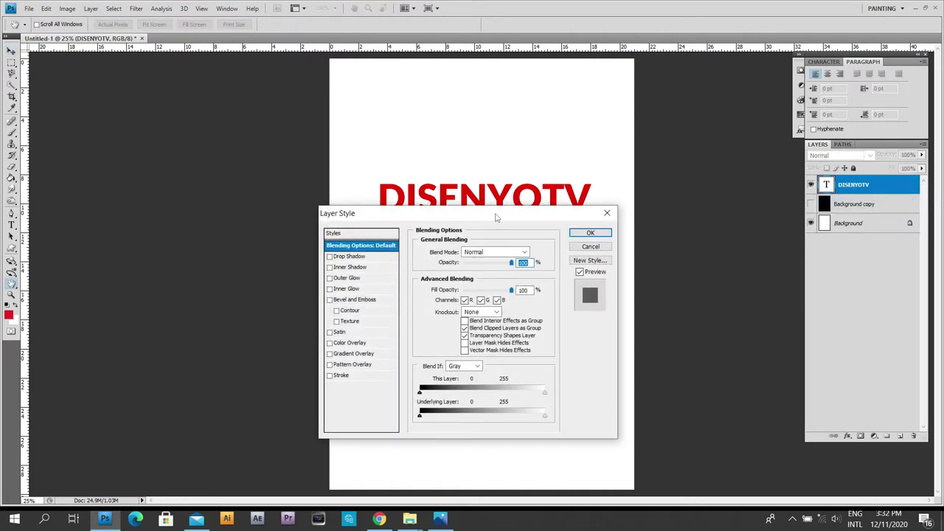
{"action": "left_click_drag", "start_coordinate": [500, 218], "coordinate": [225, 159]}
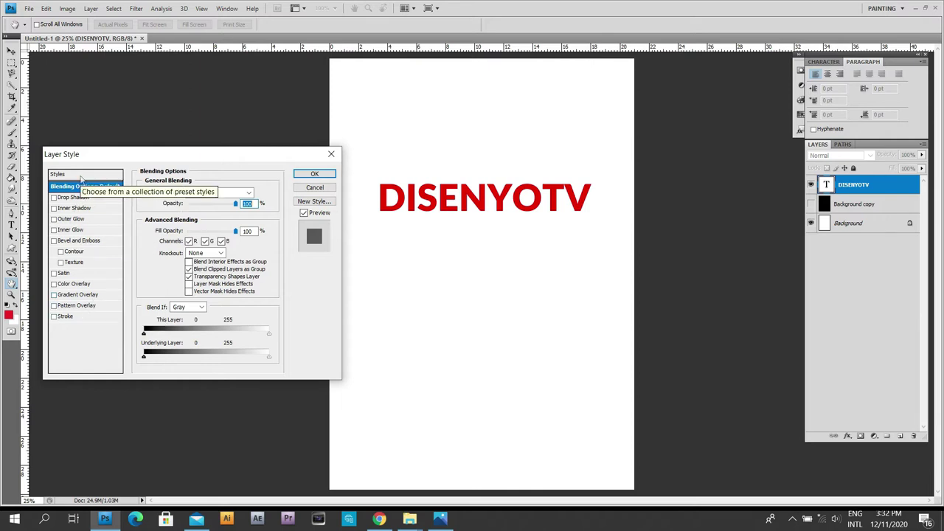
{"action": "left_click_drag", "start_coordinate": [187, 154], "coordinate": [190, 145]}
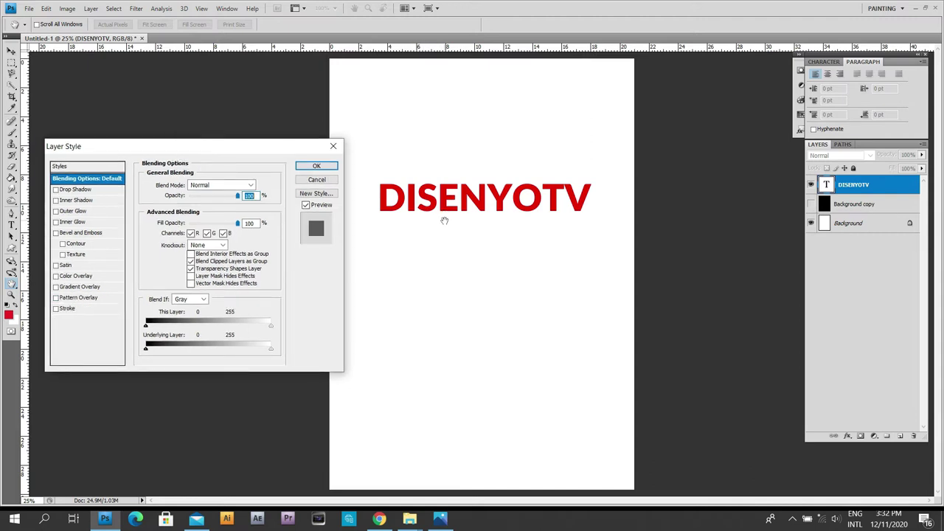
{"action": "left_click_drag", "start_coordinate": [209, 153], "coordinate": [208, 135]}
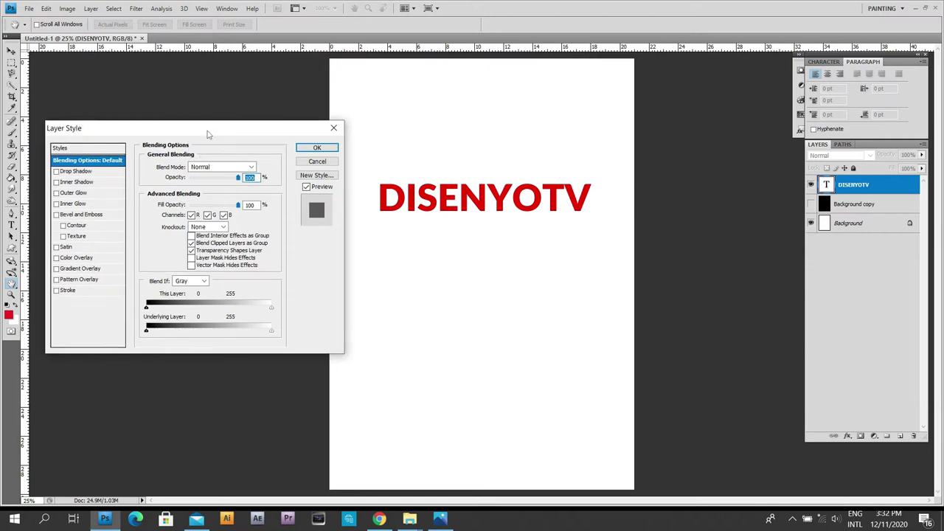
{"action": "left_click_drag", "start_coordinate": [176, 133], "coordinate": [169, 132]}
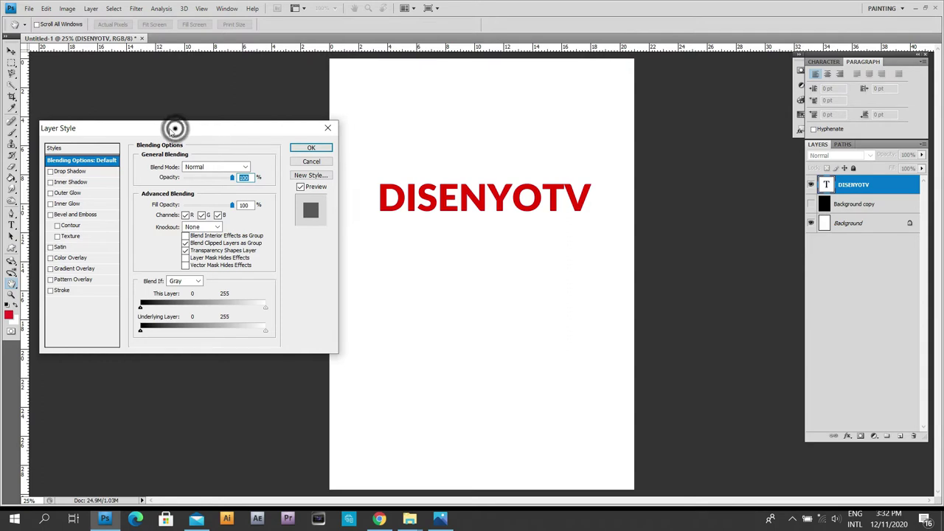
{"action": "left_click", "coordinate": [51, 171]}
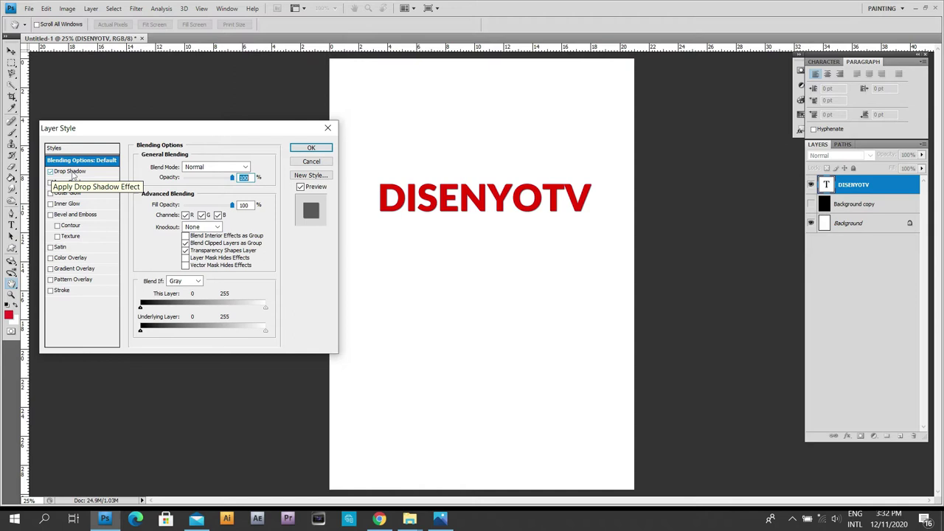
Show the Drop Shadow settings and keep its blend mode at Normal
{"action": "left_click", "coordinate": [71, 171]}
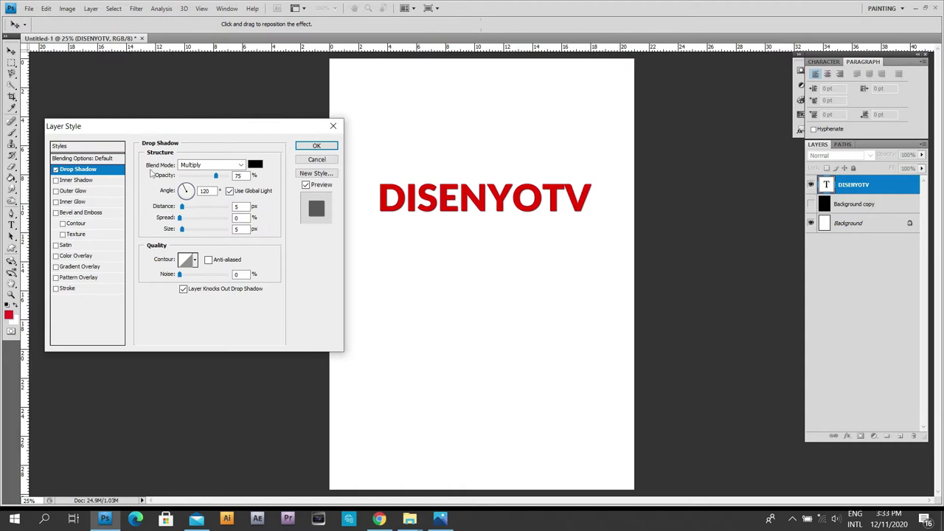
{"action": "left_click", "coordinate": [241, 165]}
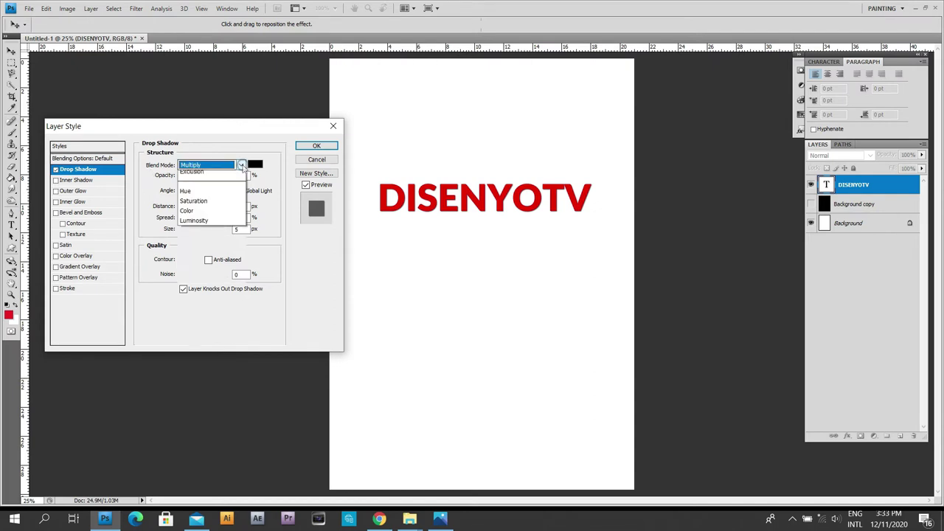
{"action": "left_click", "coordinate": [227, 176]}
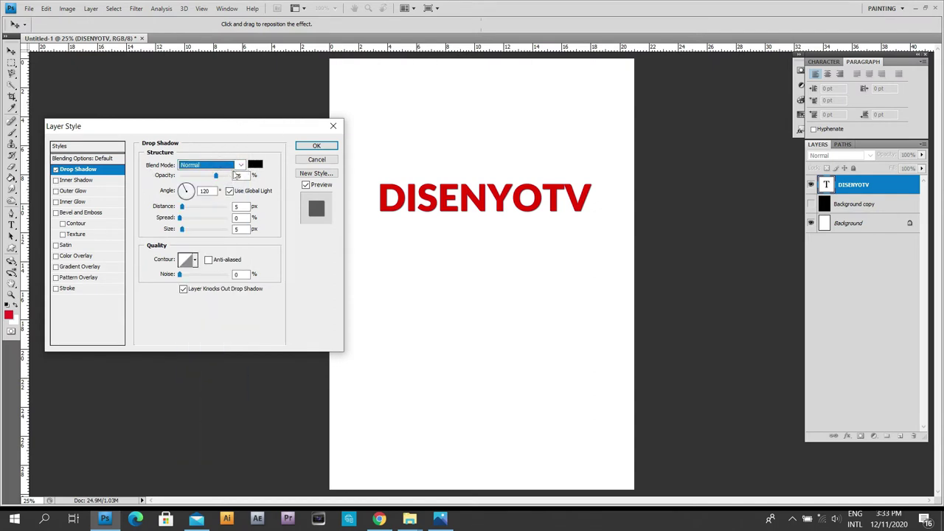
{"action": "left_click", "coordinate": [239, 167]}
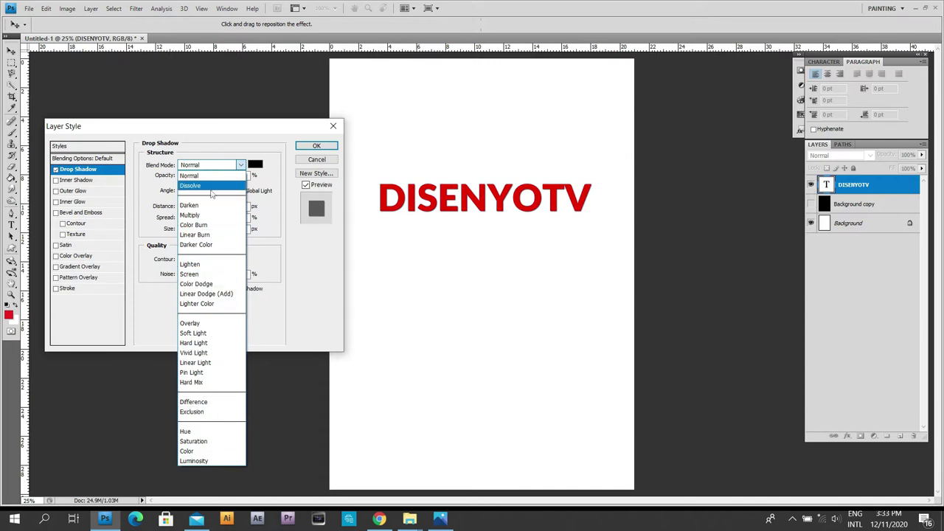
{"action": "left_click", "coordinate": [212, 175]}
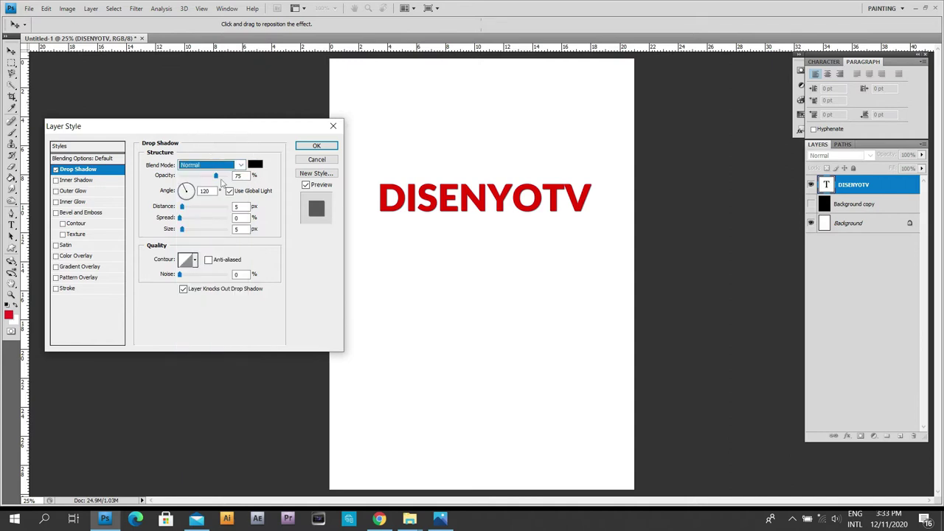
Set the drop shadow to 71% opacity, 23 px distance, 42% spread, 6 px size, 117° angle
{"action": "left_click_drag", "start_coordinate": [215, 175], "coordinate": [214, 179]}
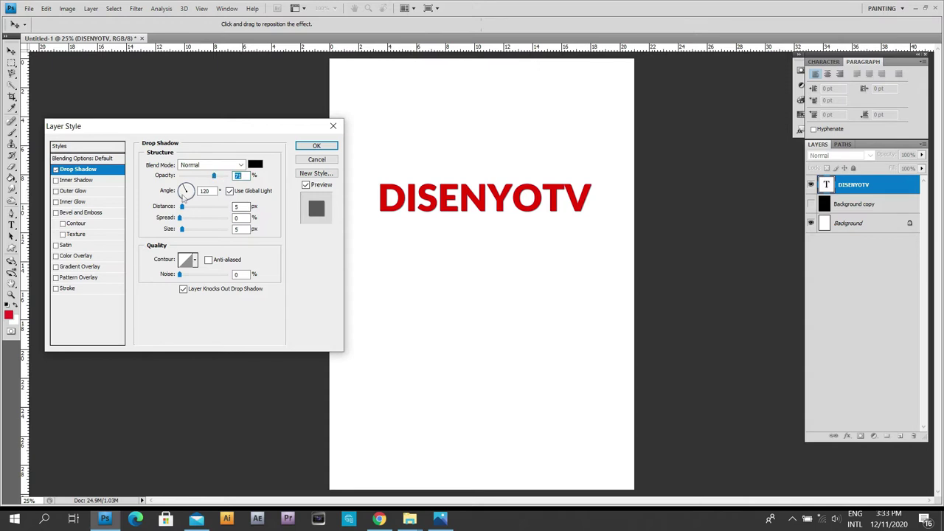
{"action": "mouse_move", "coordinate": [183, 208]}
{"action": "left_mouse_down"}
{"action": "mouse_move", "coordinate": [214, 215]}
{"action": "mouse_move", "coordinate": [180, 220]}
{"action": "mouse_move", "coordinate": [188, 222]}
{"action": "left_mouse_up"}
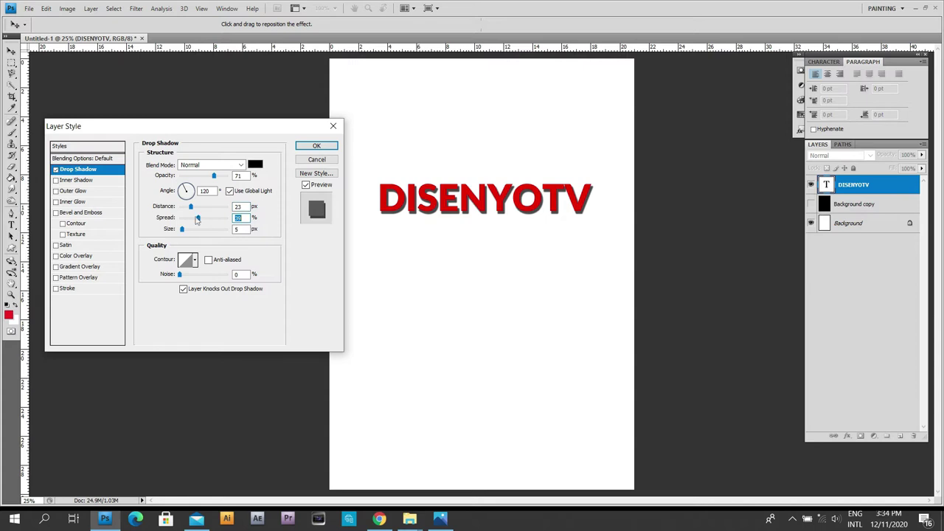
{"action": "left_click_drag", "start_coordinate": [197, 218], "coordinate": [183, 230]}
{"action": "left_click", "coordinate": [185, 190]}
{"action": "mouse_move", "coordinate": [185, 190]}
{"action": "left_mouse_down"}
{"action": "mouse_move", "coordinate": [194, 199]}
{"action": "mouse_move", "coordinate": [185, 189]}
{"action": "left_mouse_up"}
{"action": "left_click_drag", "start_coordinate": [225, 126], "coordinate": [247, 133]}
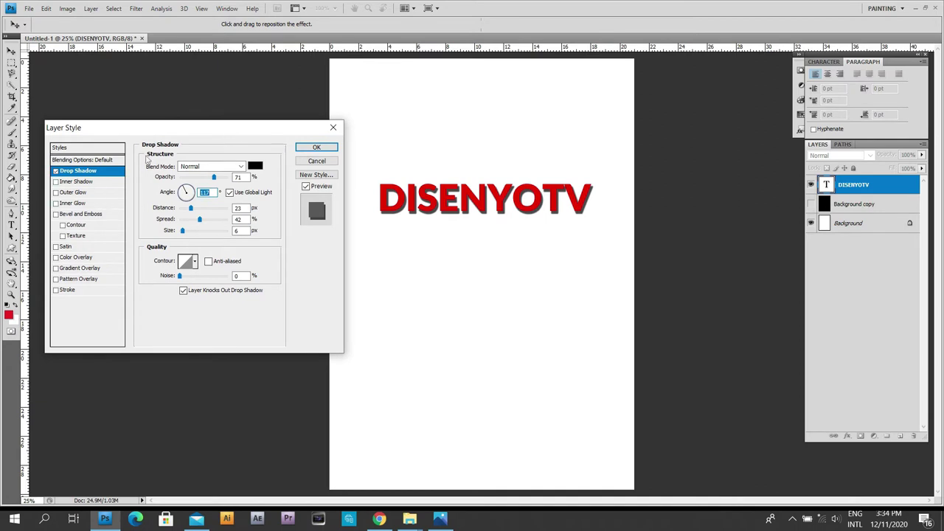
{"action": "left_click_drag", "start_coordinate": [225, 128], "coordinate": [223, 128]}
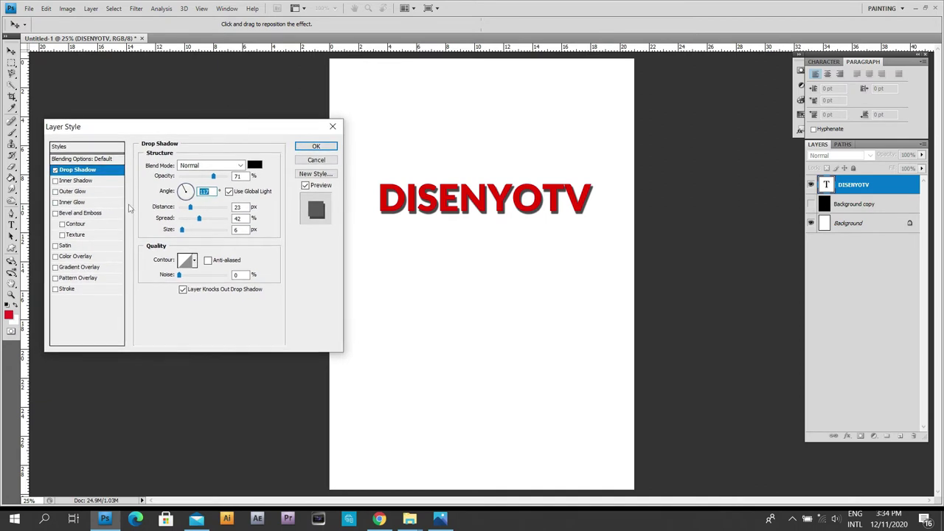
Replace the drop shadow with an inner shadow at 12 px distance
{"action": "left_click", "coordinate": [55, 171]}
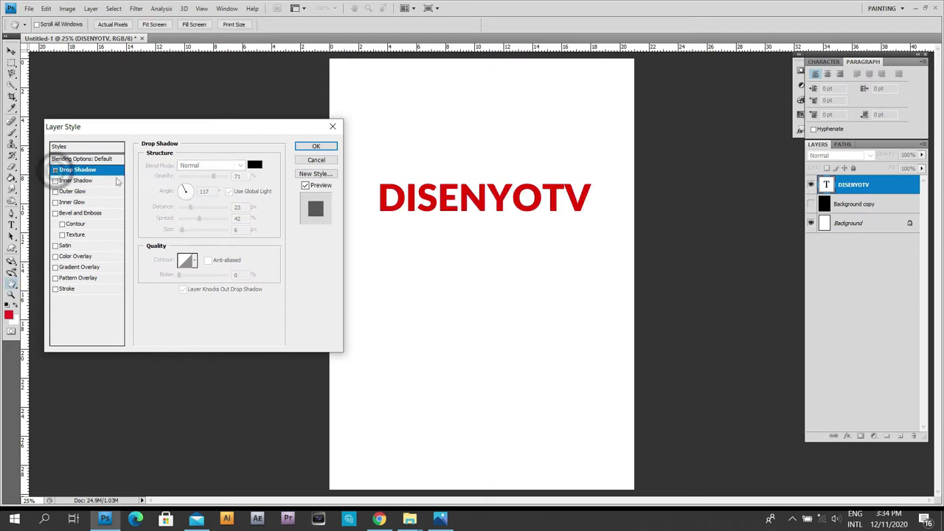
{"action": "left_click", "coordinate": [67, 182]}
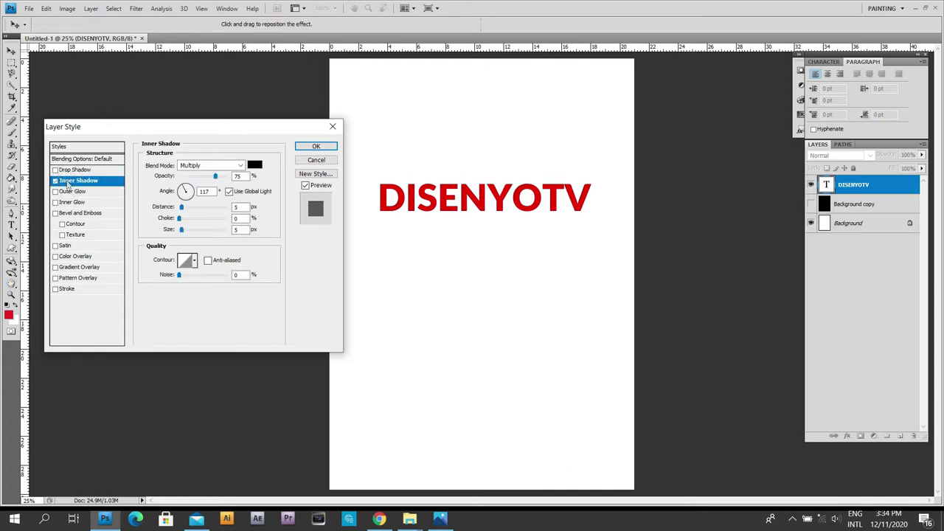
{"action": "left_click", "coordinate": [183, 207]}
{"action": "left_click_drag", "start_coordinate": [183, 207], "coordinate": [186, 210]}
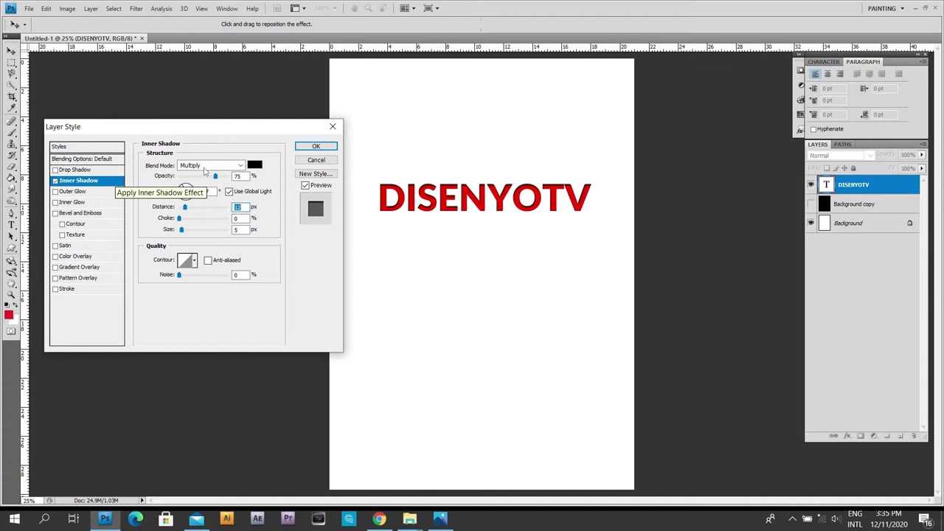
{"action": "left_click_drag", "start_coordinate": [247, 129], "coordinate": [245, 126]}
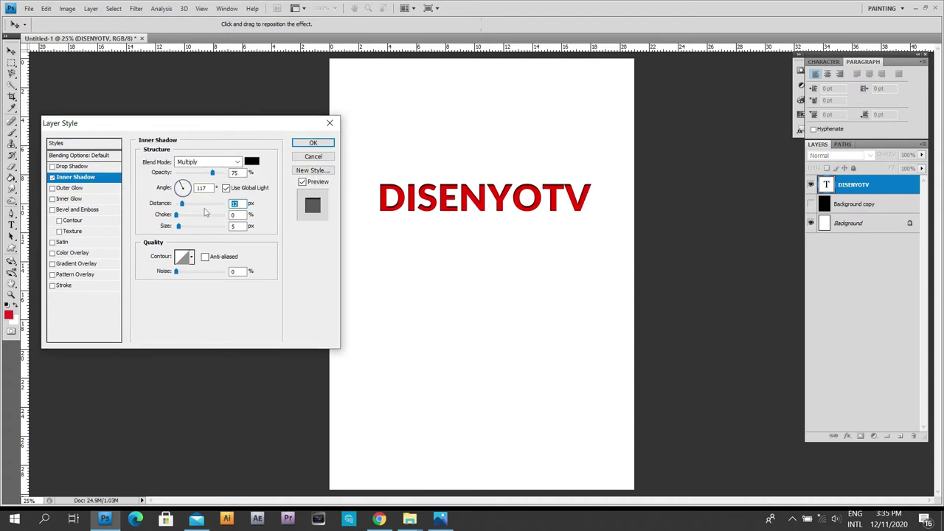
Try Overlay, then keep Multiply blending for the inner shadow with 19% choke and slightly larger size
{"action": "left_click", "coordinate": [237, 161]}
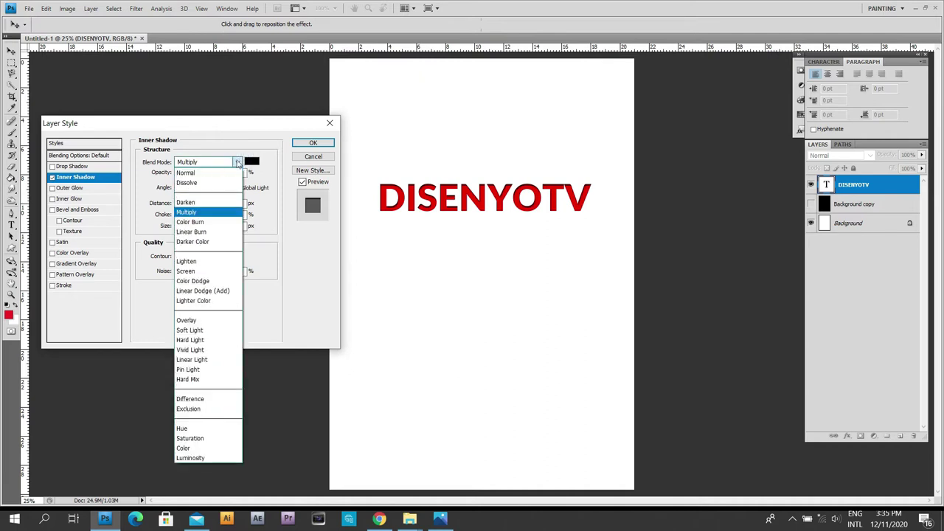
{"action": "left_click", "coordinate": [212, 320]}
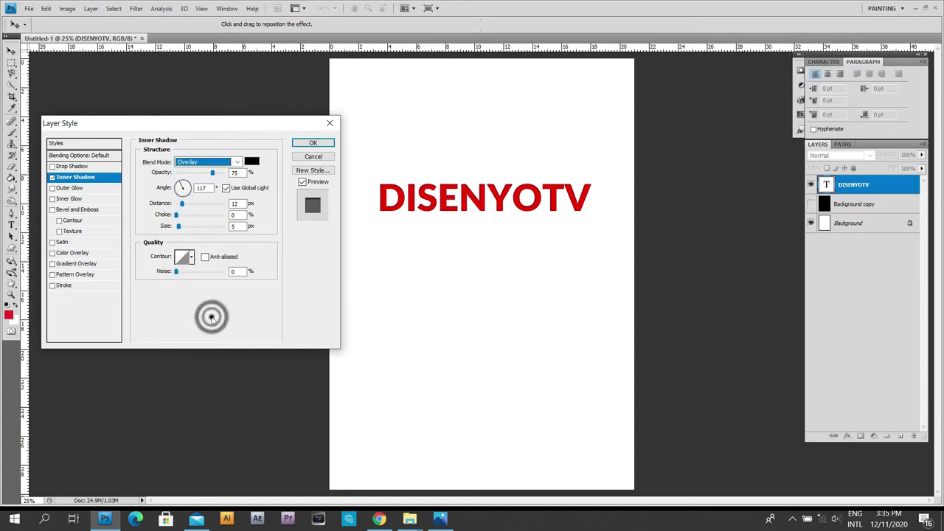
{"action": "left_click", "coordinate": [238, 162]}
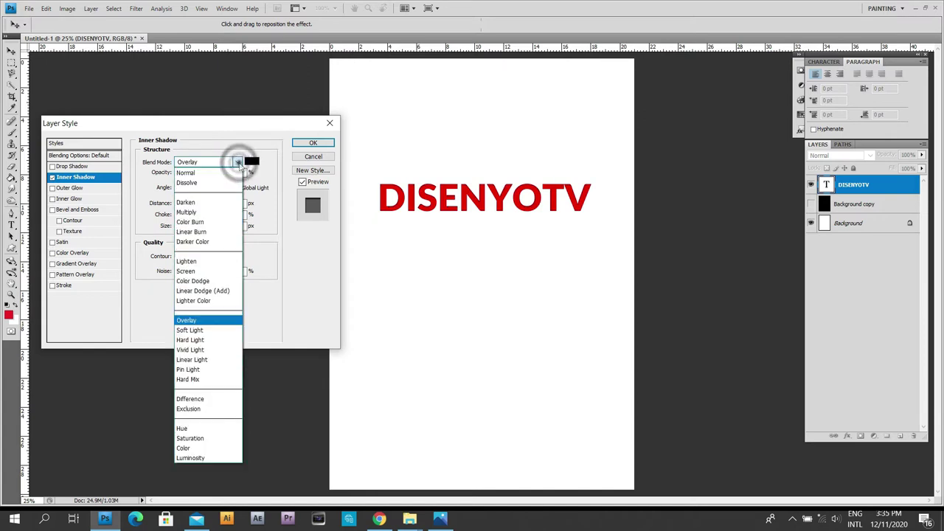
{"action": "left_click", "coordinate": [218, 212]}
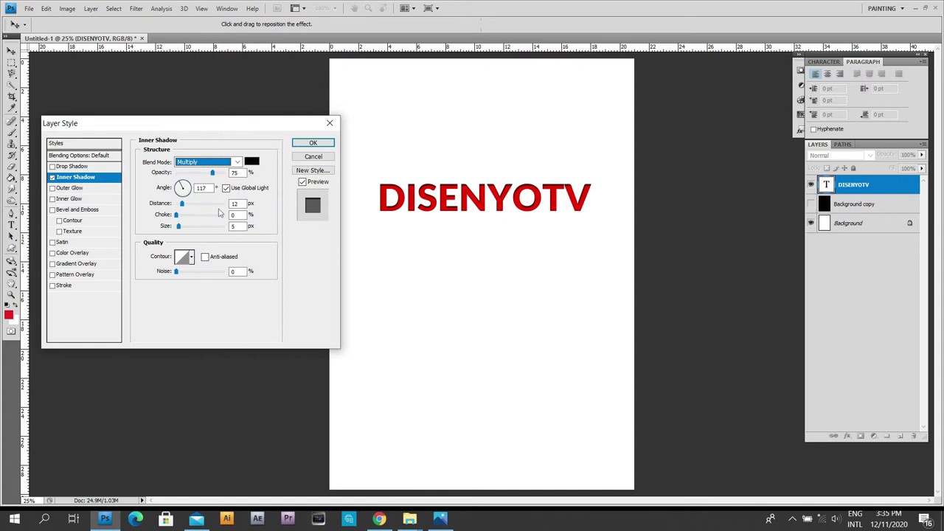
{"action": "left_click_drag", "start_coordinate": [176, 215], "coordinate": [187, 217]}
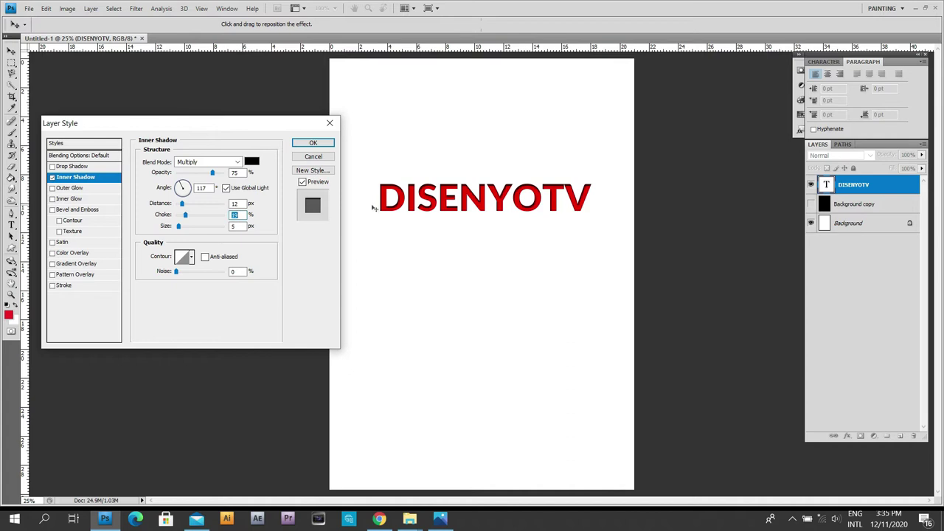
{"action": "left_click_drag", "start_coordinate": [179, 228], "coordinate": [179, 229]}
Replace the inner shadow with Bevel and Emboss, zoom to 50%, and apply the style
{"action": "left_click", "coordinate": [52, 177]}
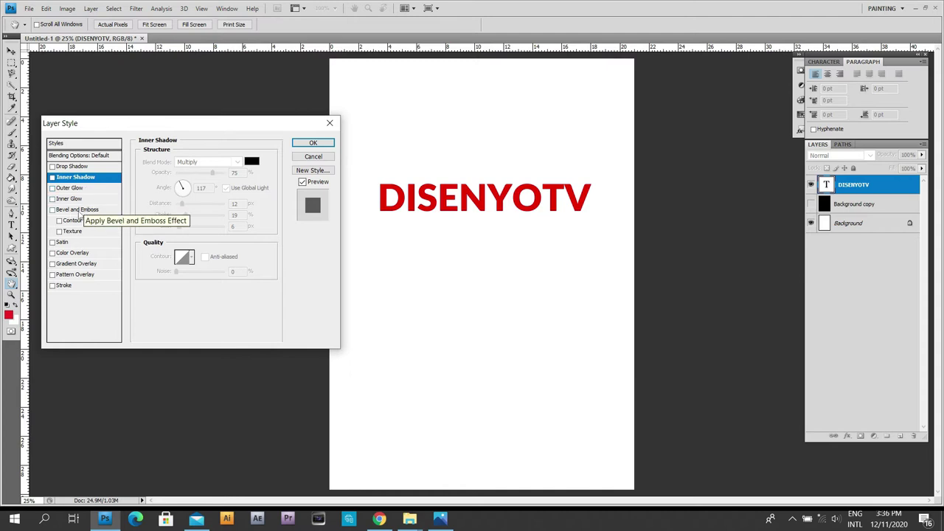
{"action": "left_click", "coordinate": [79, 210]}
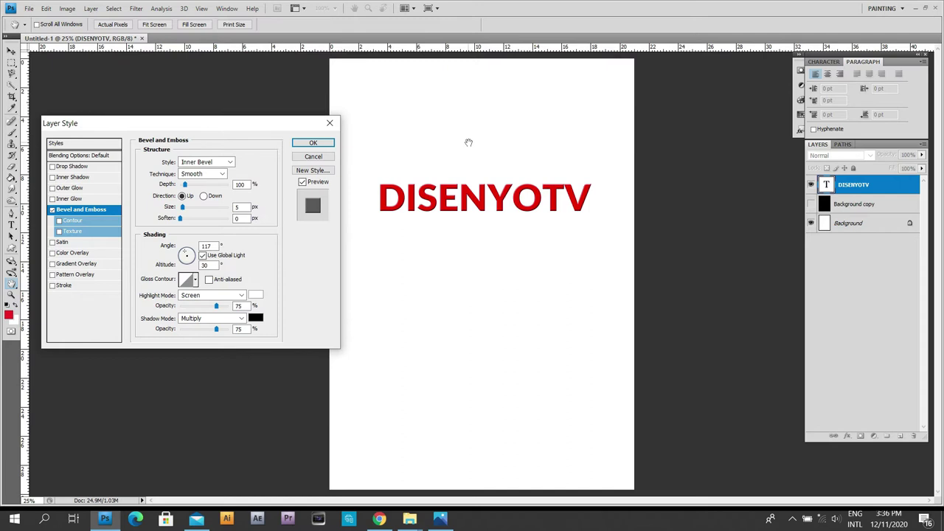
{"action": "key", "text": "ctrl+plus"}
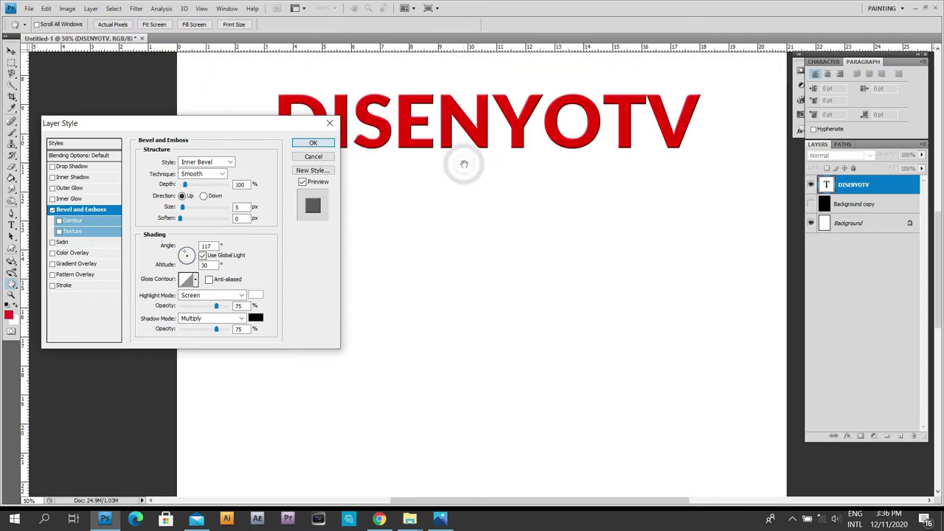
{"action": "key", "text": "Return"}
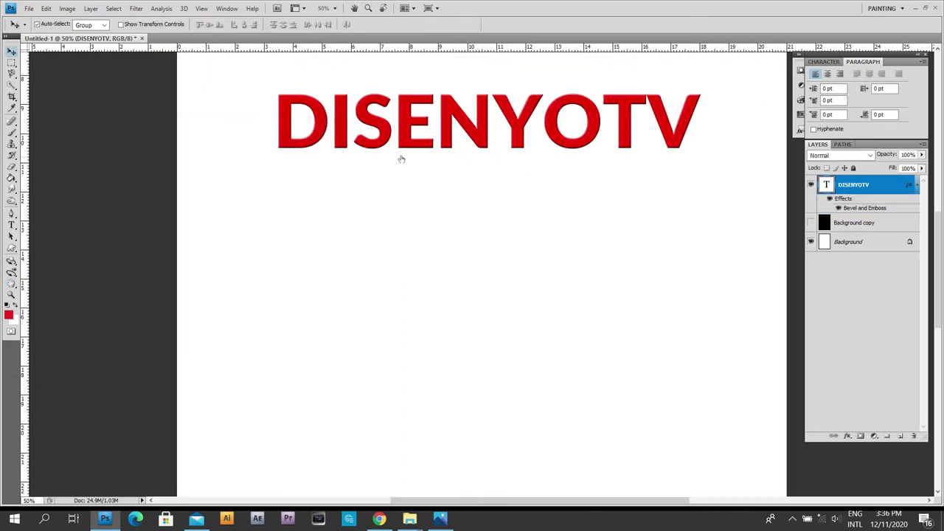
{"action": "left_click_drag", "start_coordinate": [404, 158], "coordinate": [418, 239]}
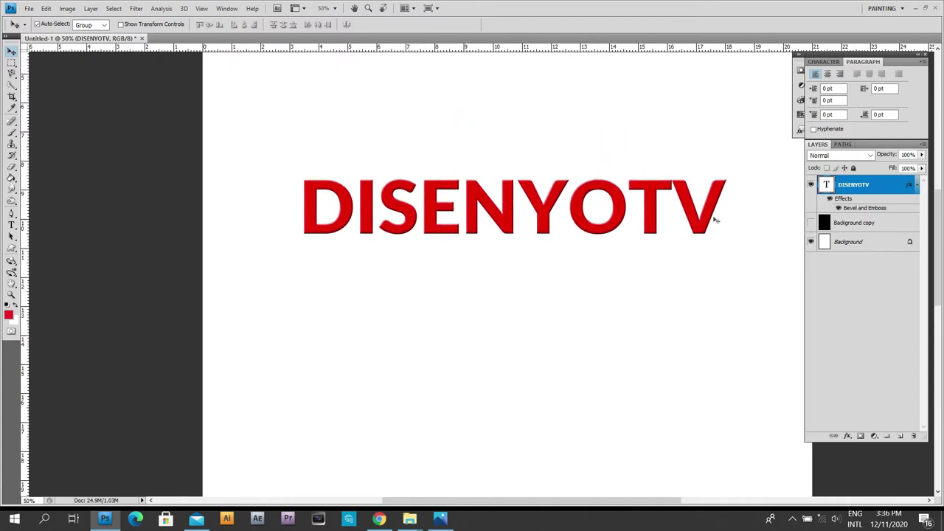
Reopen the Bevel and Emboss settings and set size 10 px with 4 px soften
{"action": "right_click", "coordinate": [878, 186]}
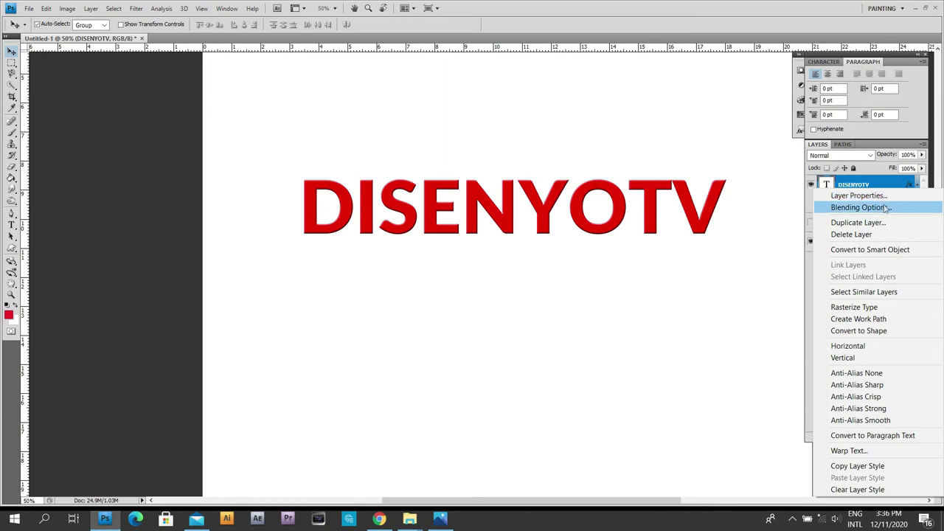
{"action": "left_click", "coordinate": [889, 209]}
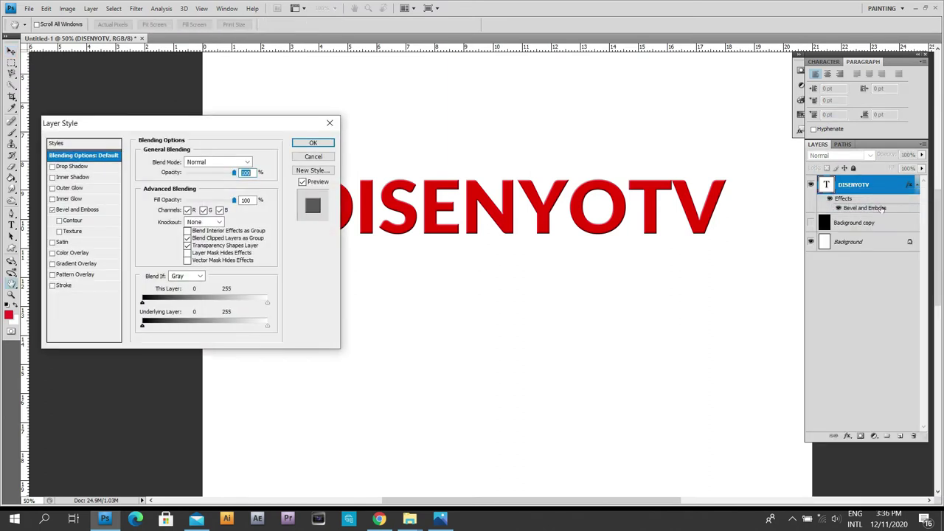
{"action": "left_click", "coordinate": [74, 210]}
{"action": "left_click_drag", "start_coordinate": [204, 126], "coordinate": [196, 260]}
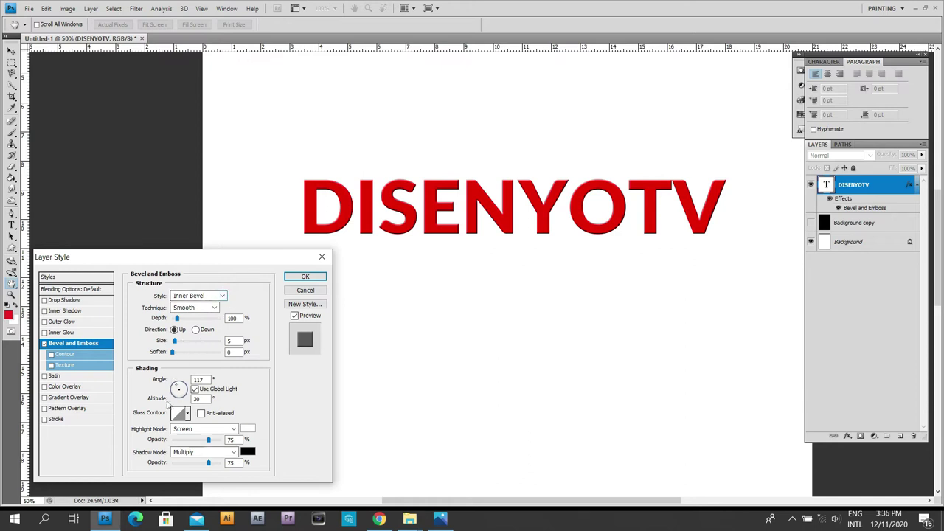
{"action": "left_click_drag", "start_coordinate": [174, 342], "coordinate": [177, 346]}
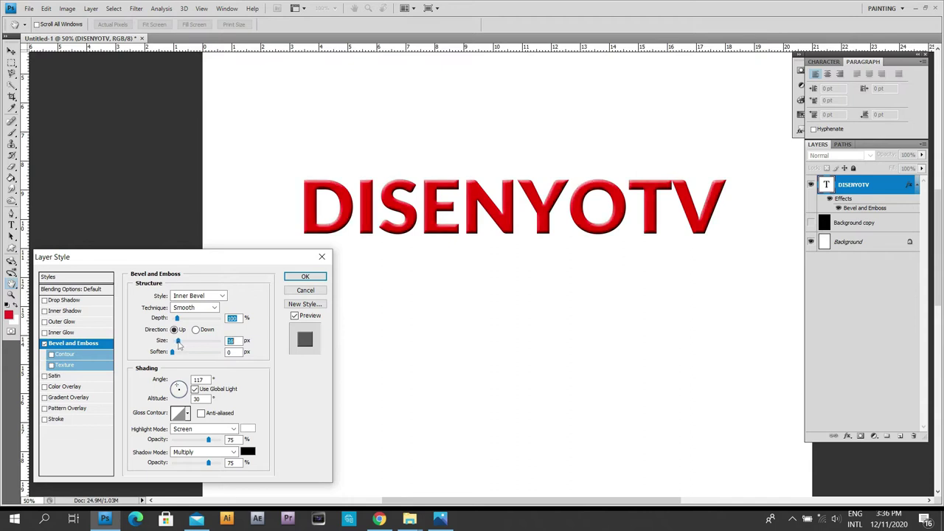
{"action": "left_click_drag", "start_coordinate": [171, 354], "coordinate": [176, 354]}
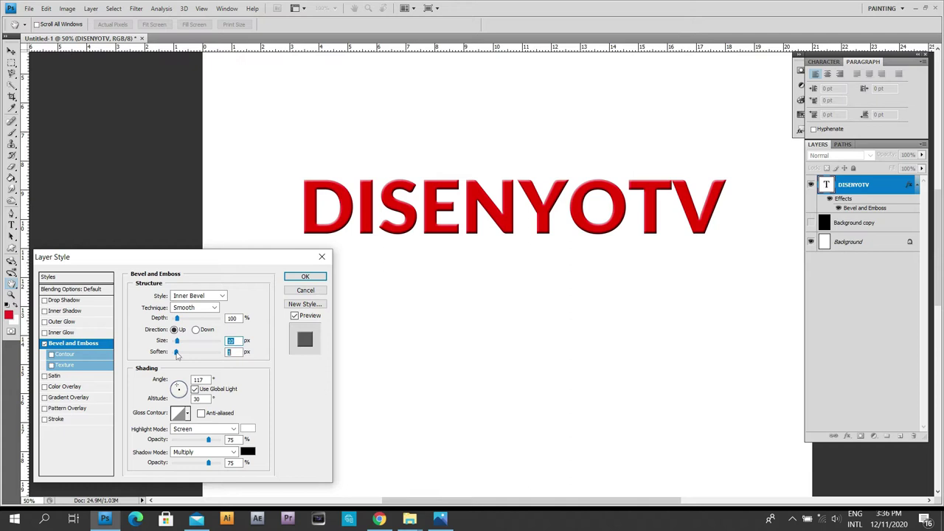
{"action": "left_click_drag", "start_coordinate": [183, 354], "coordinate": [183, 355]}
{"action": "left_click", "coordinate": [178, 342]}
Set bevel highlight opacity to 83%, light angle 119° and altitude 21°
{"action": "mouse_move", "coordinate": [209, 441]}
{"action": "left_mouse_down"}
{"action": "mouse_move", "coordinate": [183, 441]}
{"action": "mouse_move", "coordinate": [228, 441]}
{"action": "mouse_move", "coordinate": [211, 441]}
{"action": "left_mouse_up"}
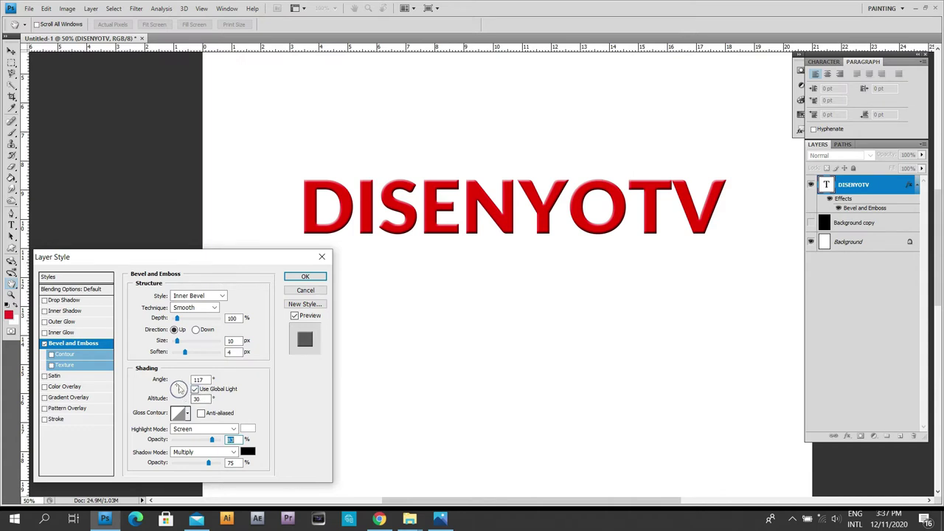
{"action": "mouse_move", "coordinate": [179, 386]}
{"action": "left_mouse_down"}
{"action": "mouse_move", "coordinate": [179, 398]}
{"action": "mouse_move", "coordinate": [185, 389]}
{"action": "mouse_move", "coordinate": [175, 385]}
{"action": "left_mouse_up"}
{"action": "left_click", "coordinate": [179, 389]}
{"action": "left_click", "coordinate": [176, 385]}
{"action": "left_click", "coordinate": [177, 394]}
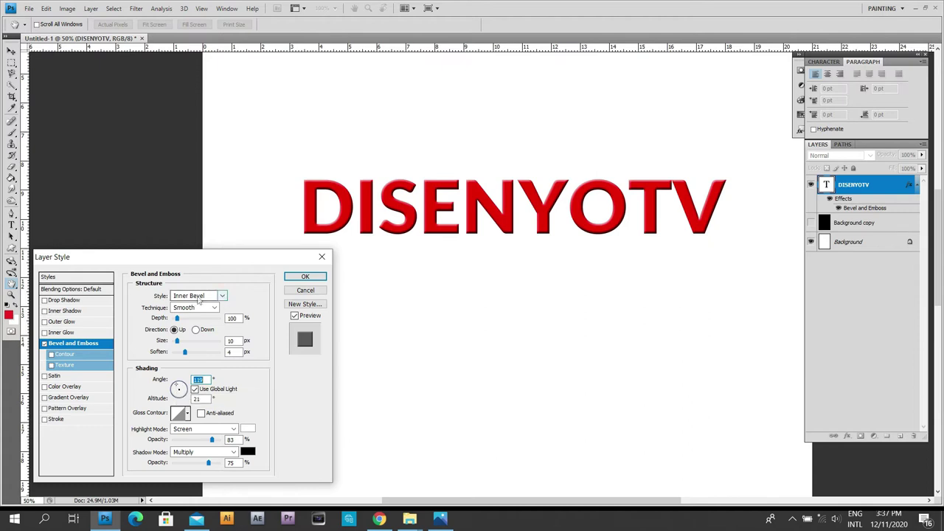
Try Outer Bevel at about 27 px size, then switch the bevel style to Inner Bevel
{"action": "left_click", "coordinate": [222, 295]}
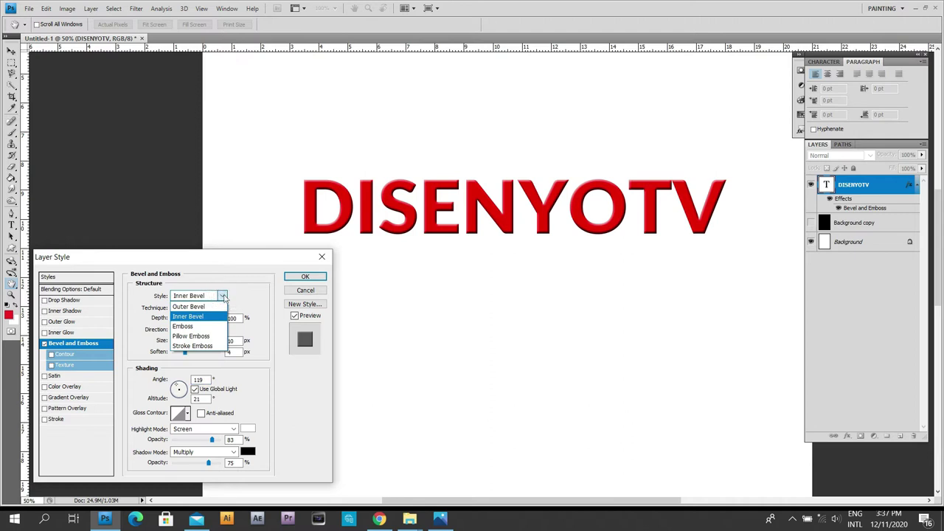
{"action": "left_click", "coordinate": [215, 308]}
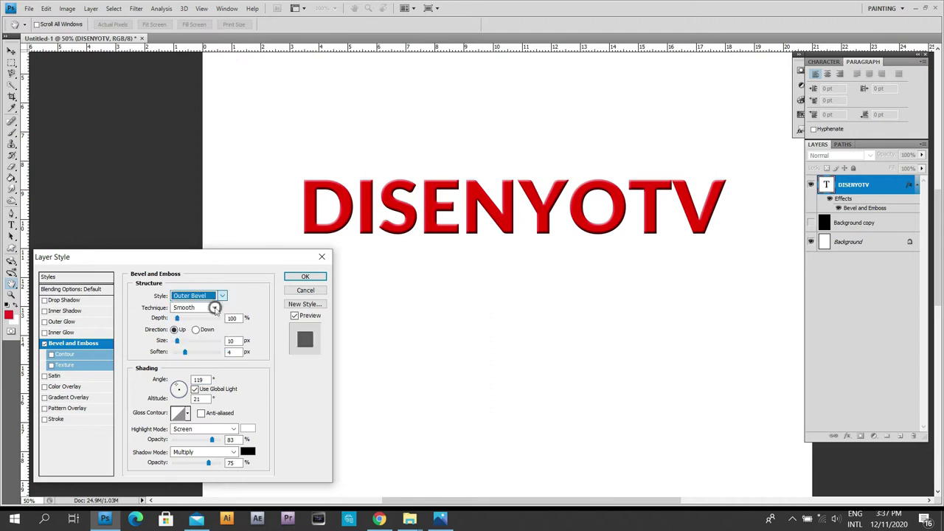
{"action": "left_click", "coordinate": [176, 341]}
{"action": "left_click_drag", "start_coordinate": [176, 342], "coordinate": [182, 346]}
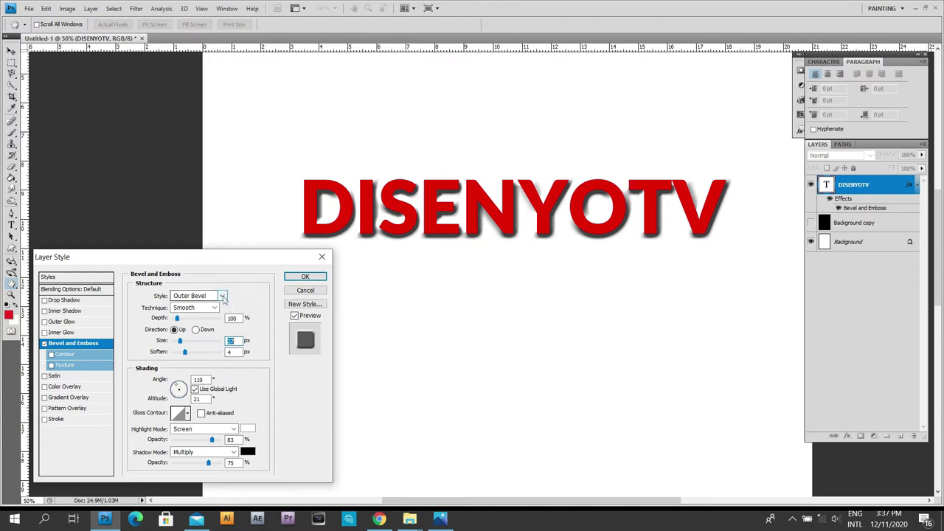
{"action": "left_click", "coordinate": [222, 296]}
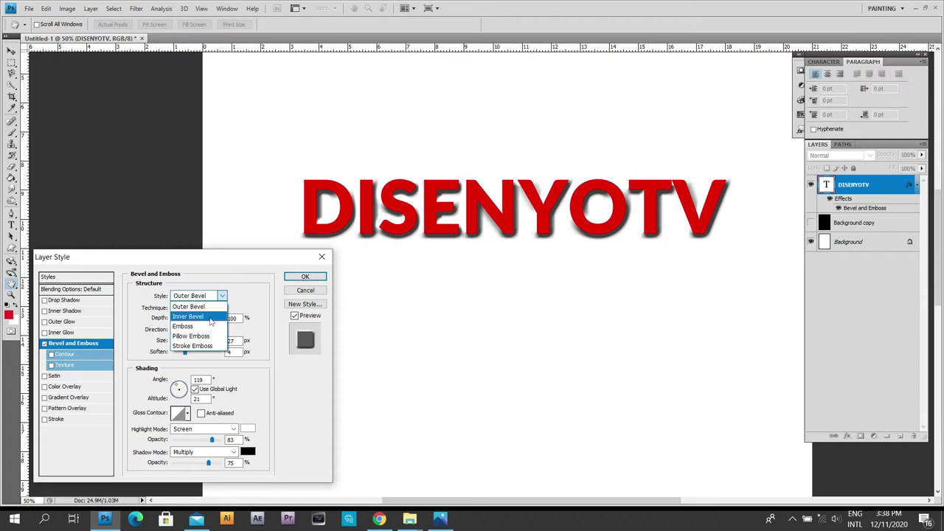
{"action": "left_click", "coordinate": [211, 316]}
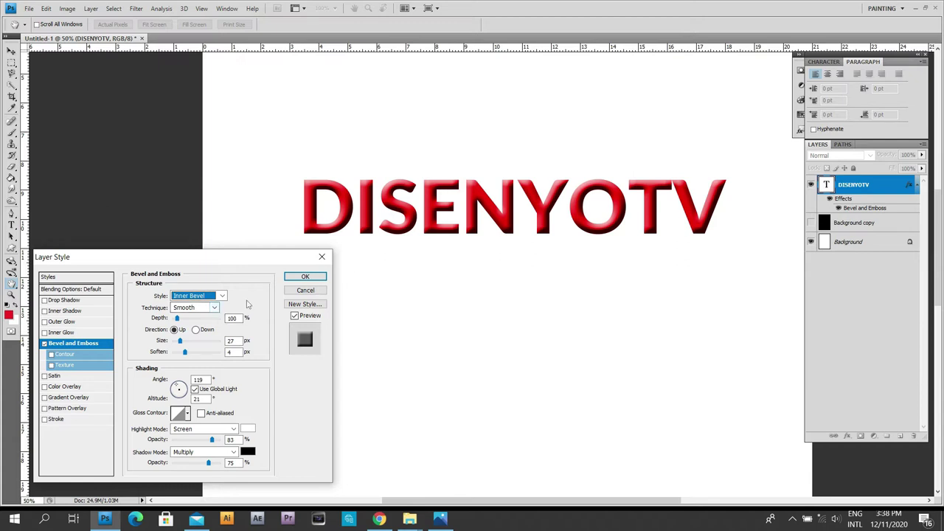
Add a contour, shrink the inner bevel to 16 px, then switch Bevel and Emboss off
{"action": "left_click_drag", "start_coordinate": [236, 260], "coordinate": [237, 255]}
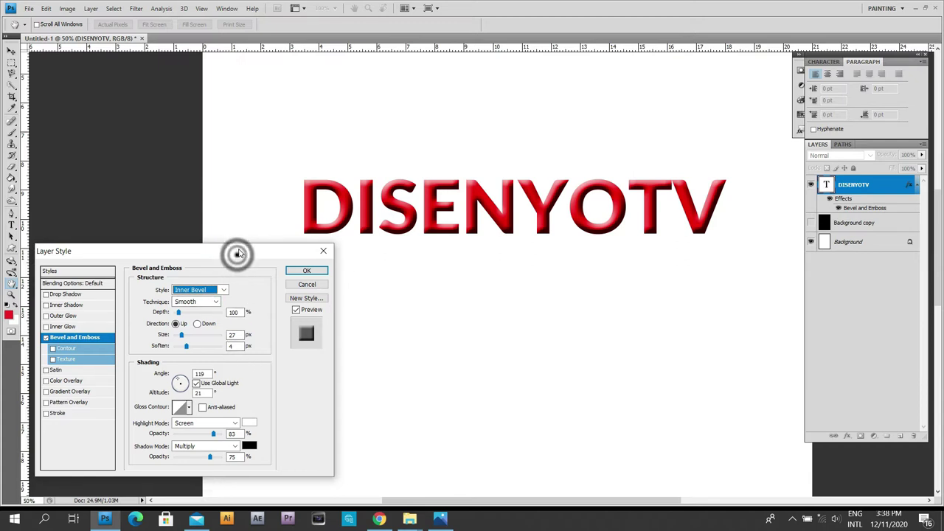
{"action": "left_click", "coordinate": [53, 348]}
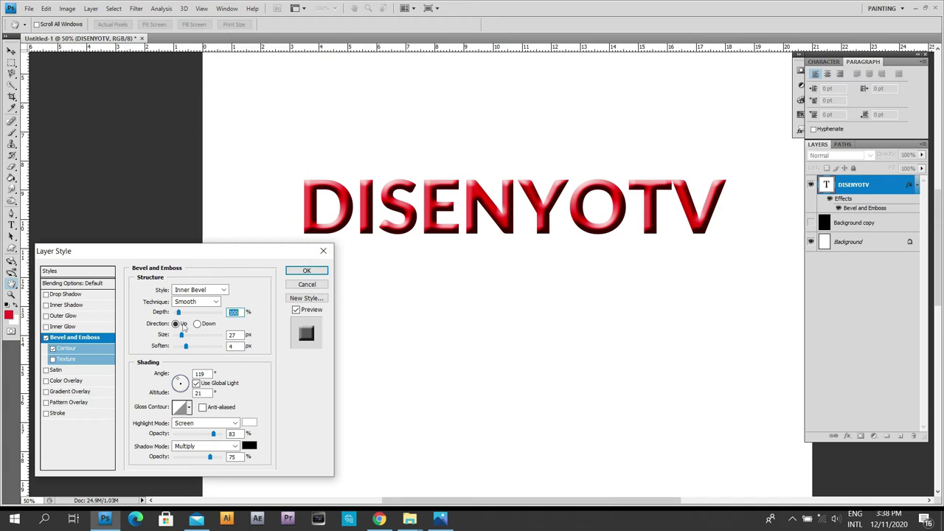
{"action": "left_click_drag", "start_coordinate": [183, 338], "coordinate": [179, 338]}
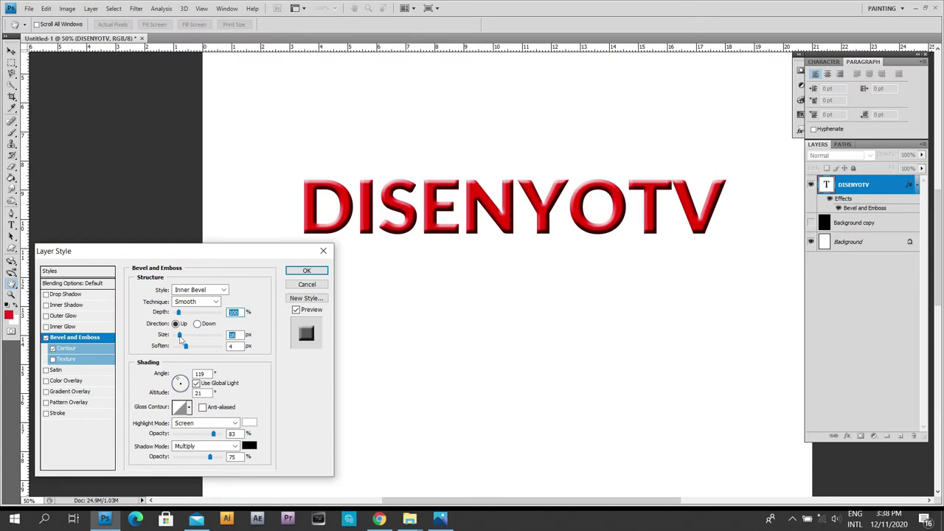
{"action": "left_click", "coordinate": [180, 337]}
{"action": "left_click_drag", "start_coordinate": [204, 254], "coordinate": [216, 255]}
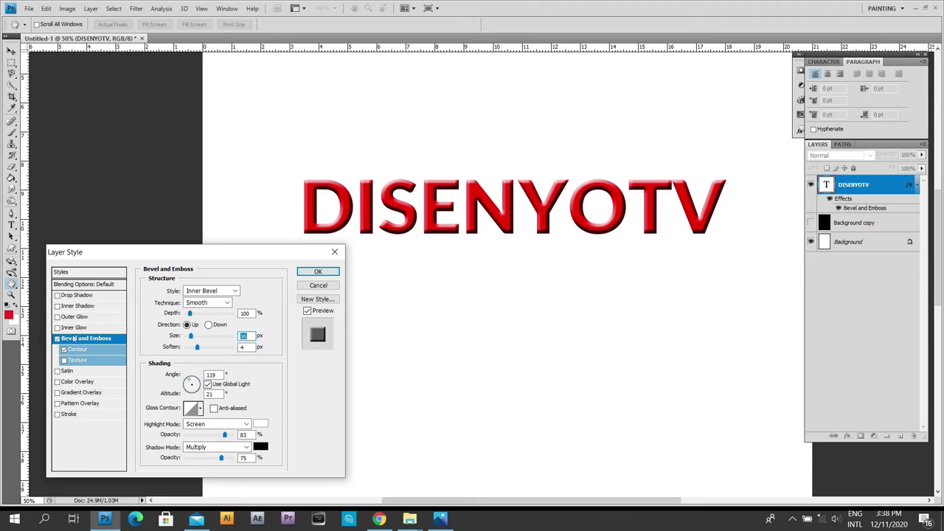
{"action": "left_click", "coordinate": [57, 339]}
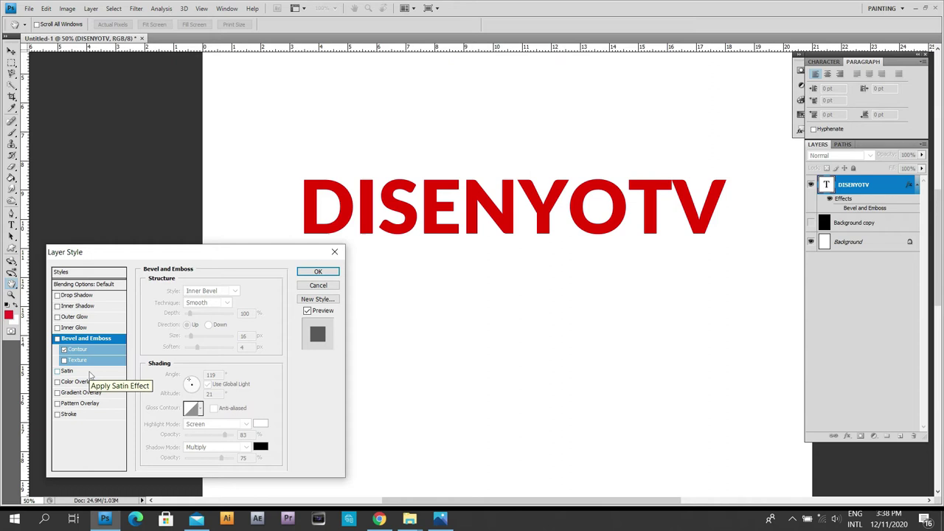
Enable Satin on DISENYOTV and rotate its angle to 98°
{"action": "left_click", "coordinate": [89, 372]}
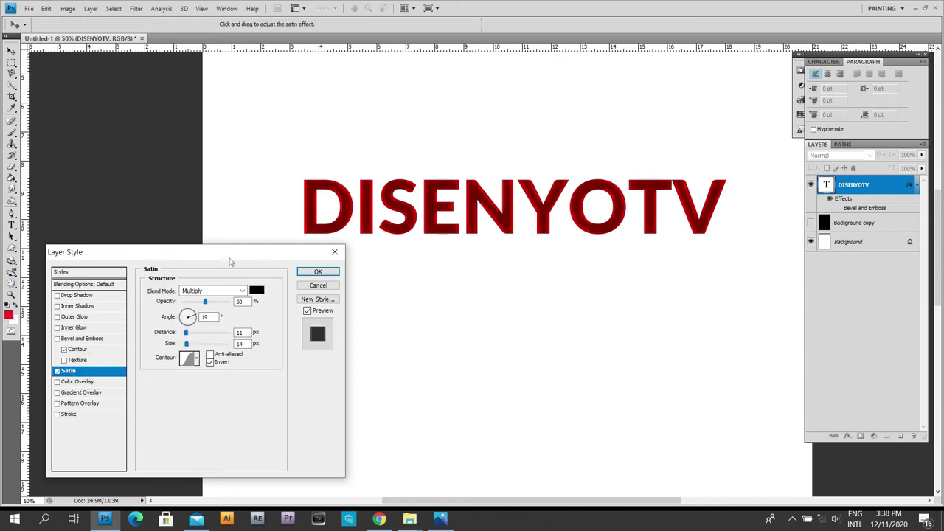
{"action": "left_click_drag", "start_coordinate": [233, 254], "coordinate": [227, 256]}
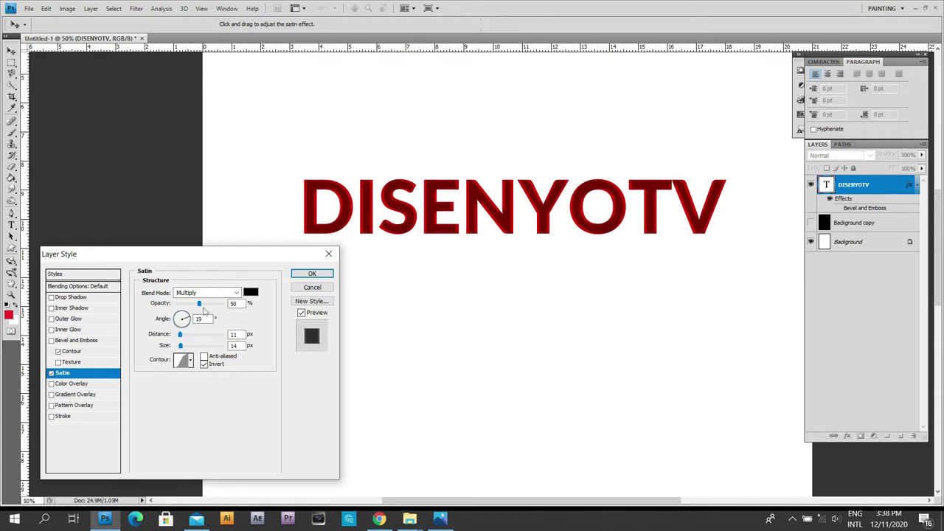
{"action": "left_click_drag", "start_coordinate": [189, 313], "coordinate": [184, 319]}
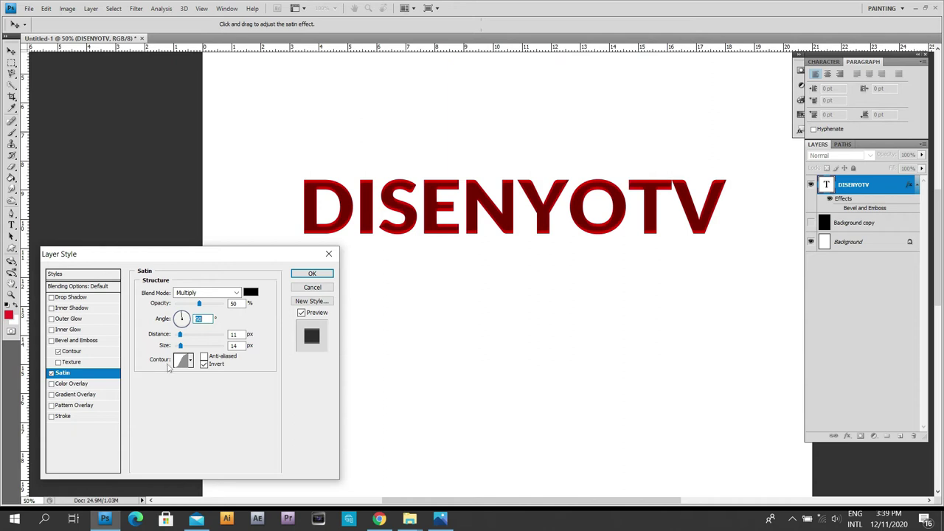
{"action": "left_click", "coordinate": [190, 360]}
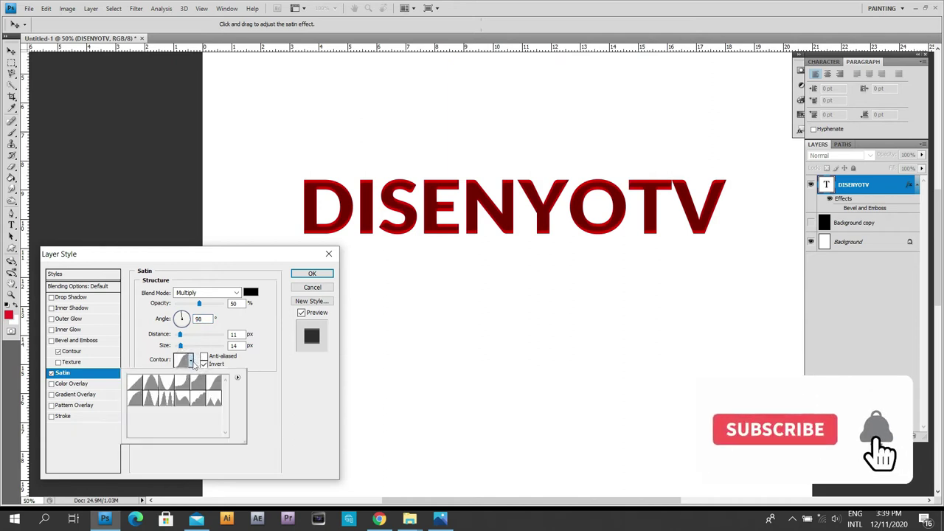
Preview the satin contour presets one after another across both rows
{"action": "left_click", "coordinate": [138, 389]}
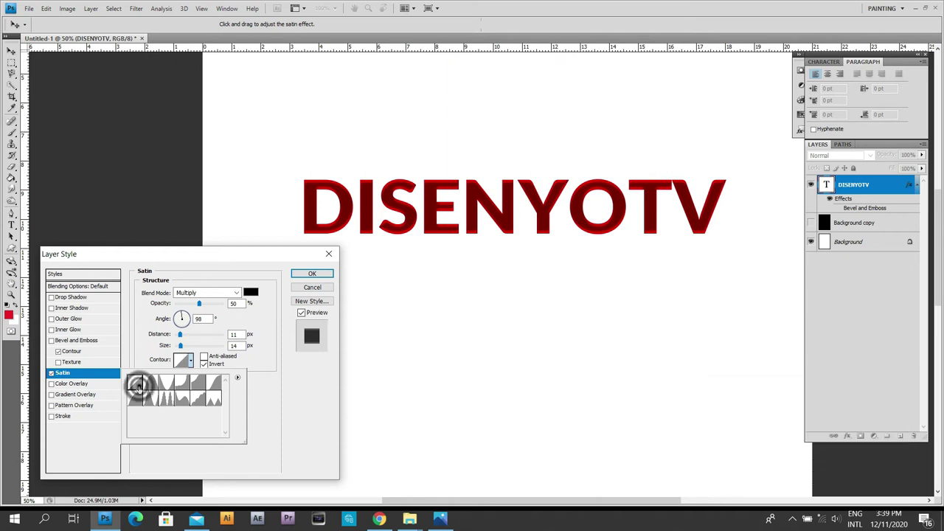
{"action": "left_click", "coordinate": [150, 386]}
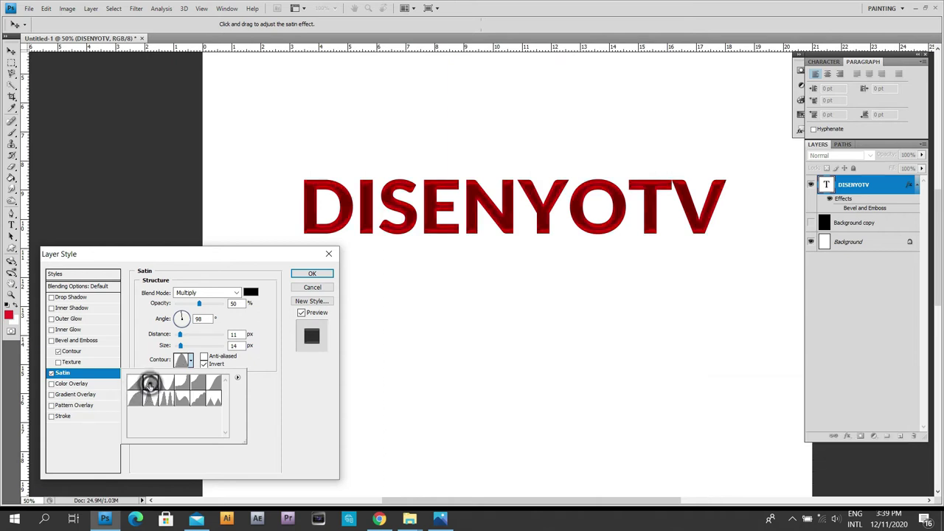
{"action": "left_click", "coordinate": [165, 385]}
{"action": "left_click", "coordinate": [182, 382]}
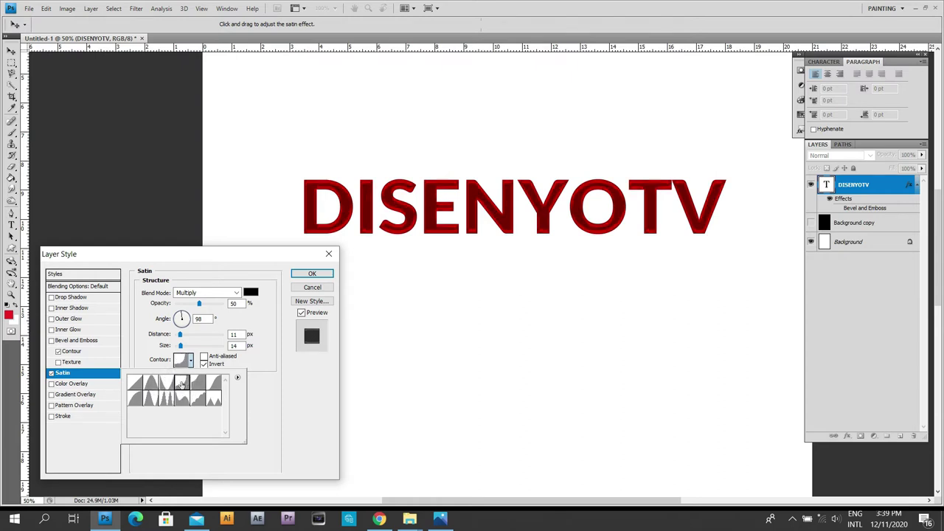
{"action": "left_click", "coordinate": [198, 380]}
{"action": "left_click", "coordinate": [215, 381]}
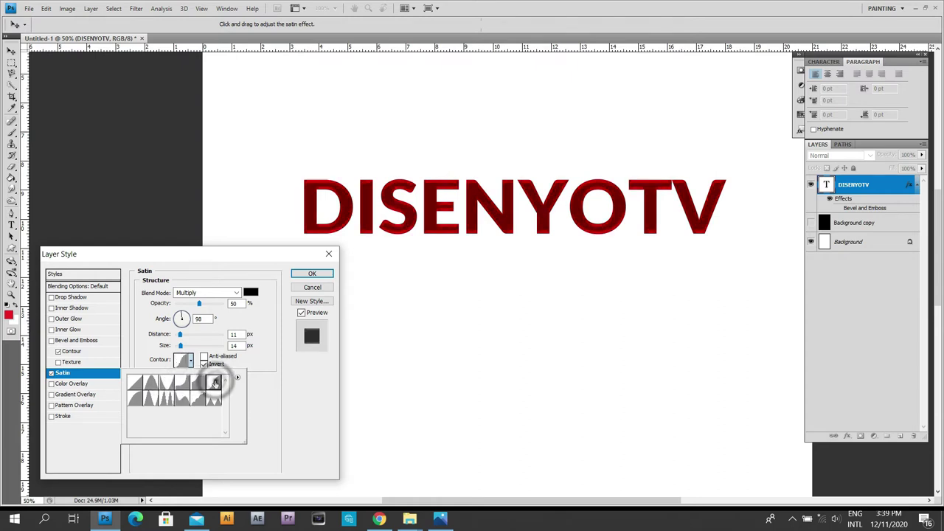
{"action": "left_click", "coordinate": [213, 399]}
{"action": "left_click", "coordinate": [199, 399]}
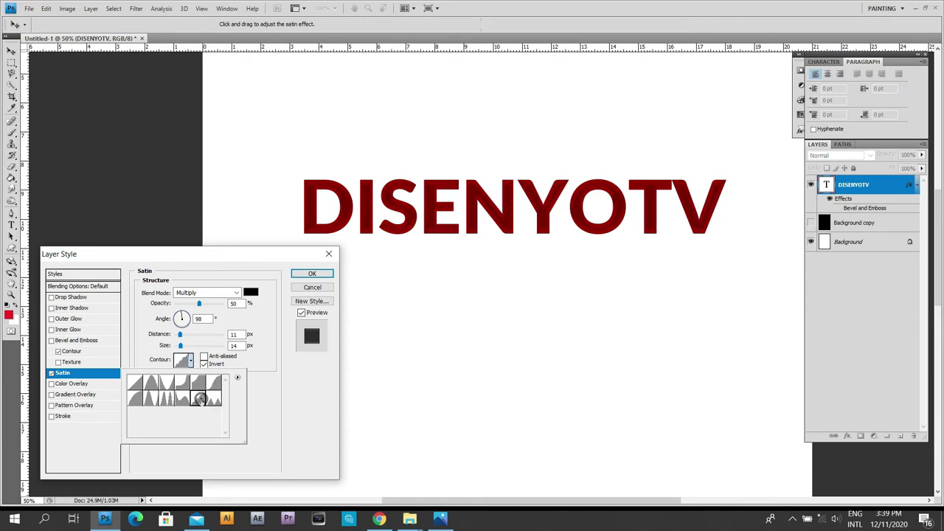
{"action": "left_click", "coordinate": [183, 399]}
{"action": "left_click", "coordinate": [136, 398]}
{"action": "left_click", "coordinate": [135, 398]}
{"action": "left_click", "coordinate": [134, 381]}
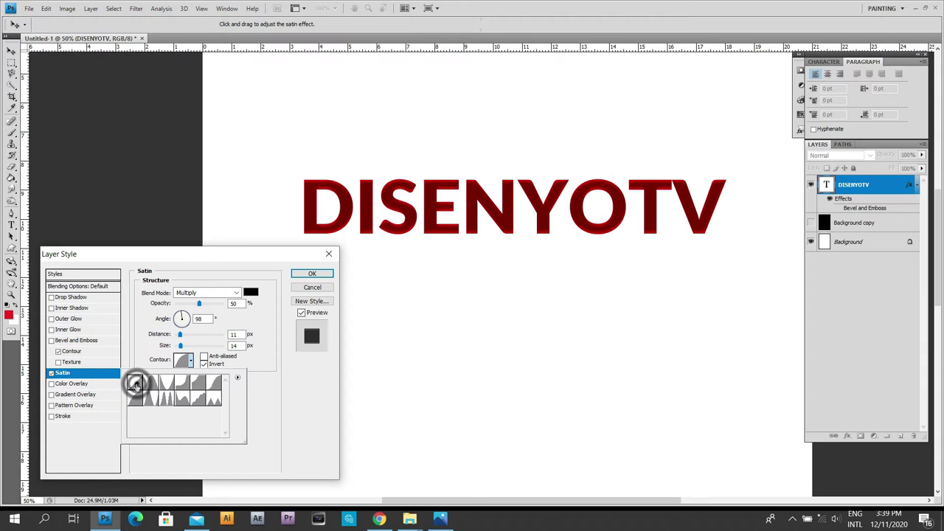
Choose the Cone contour and raise the satin distance to about 22 px
{"action": "left_click", "coordinate": [149, 382]}
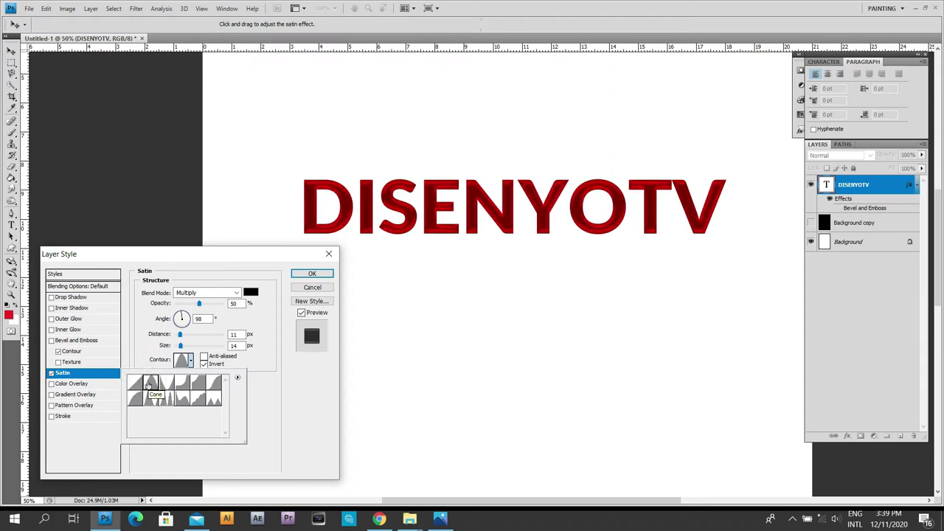
{"action": "left_click", "coordinate": [180, 333]}
{"action": "left_click_drag", "start_coordinate": [180, 333], "coordinate": [182, 348]}
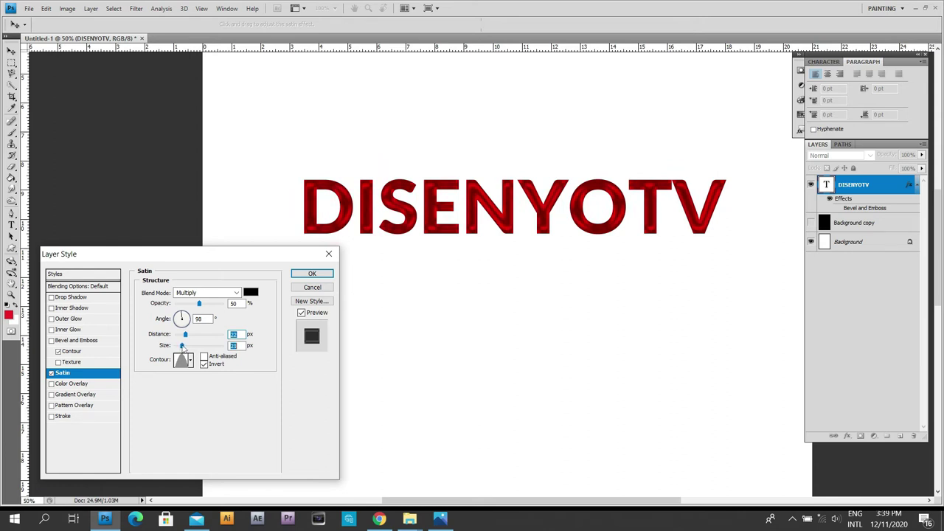
Set satin opacity to 51% and test the Darken, Normal and Screen blend modes
{"action": "left_click_drag", "start_coordinate": [199, 303], "coordinate": [200, 304]}
{"action": "left_click", "coordinate": [236, 293]}
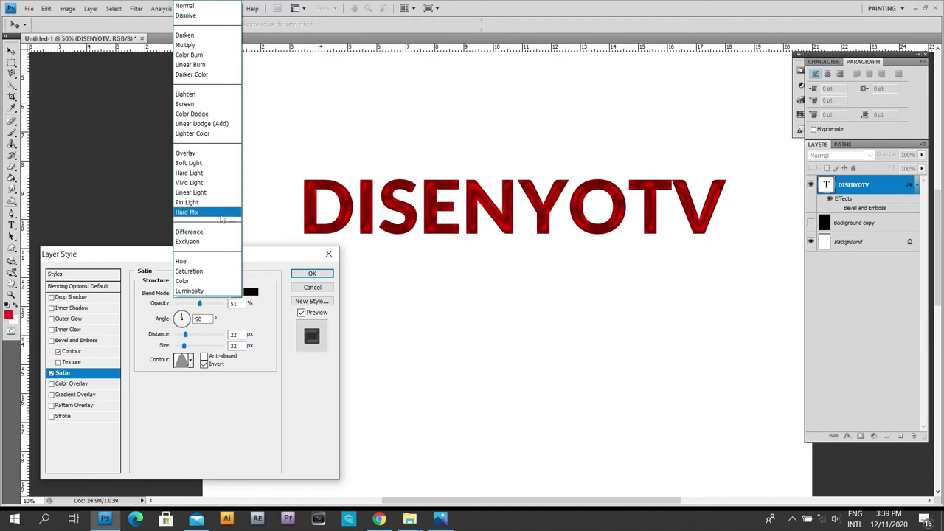
{"action": "left_click", "coordinate": [208, 37]}
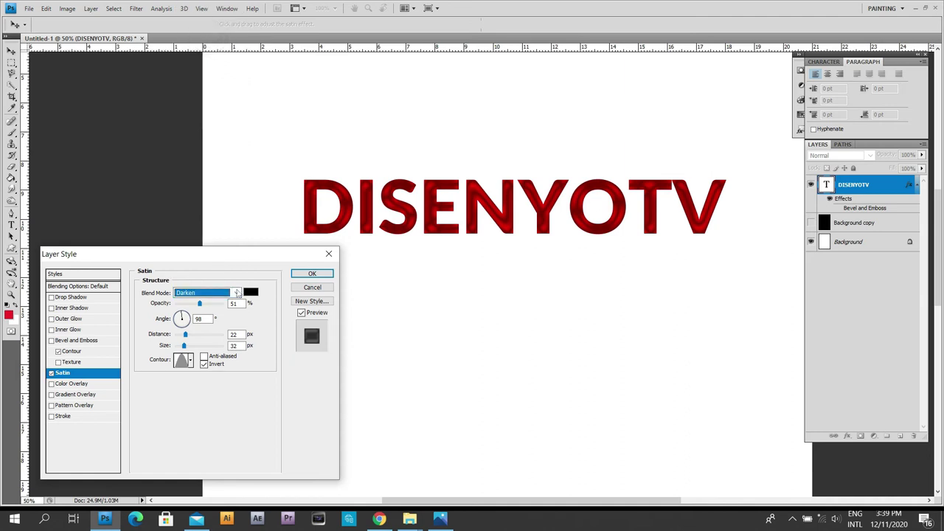
{"action": "left_click", "coordinate": [237, 293]}
{"action": "left_click", "coordinate": [202, 13]}
{"action": "left_click", "coordinate": [237, 292]}
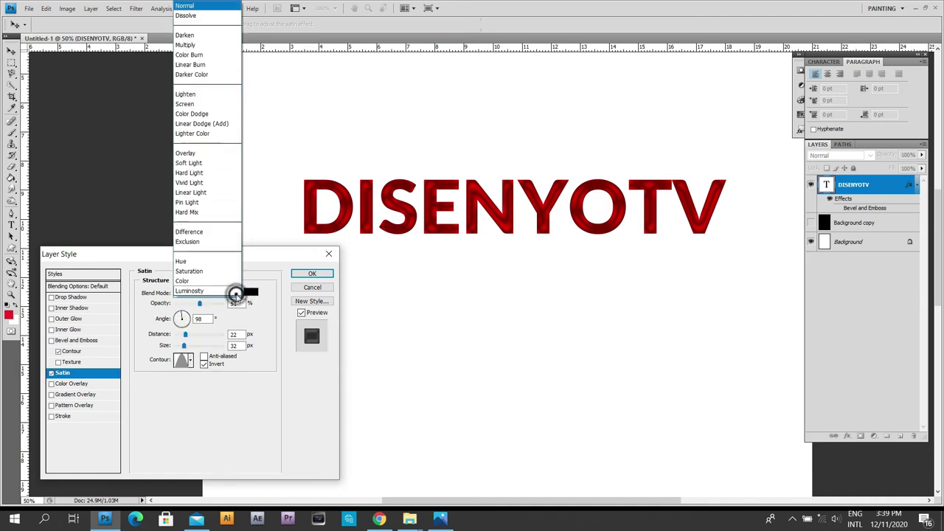
{"action": "left_click", "coordinate": [210, 106]}
Return the satin blend mode to Multiply and switch Satin off
{"action": "left_click", "coordinate": [240, 292]}
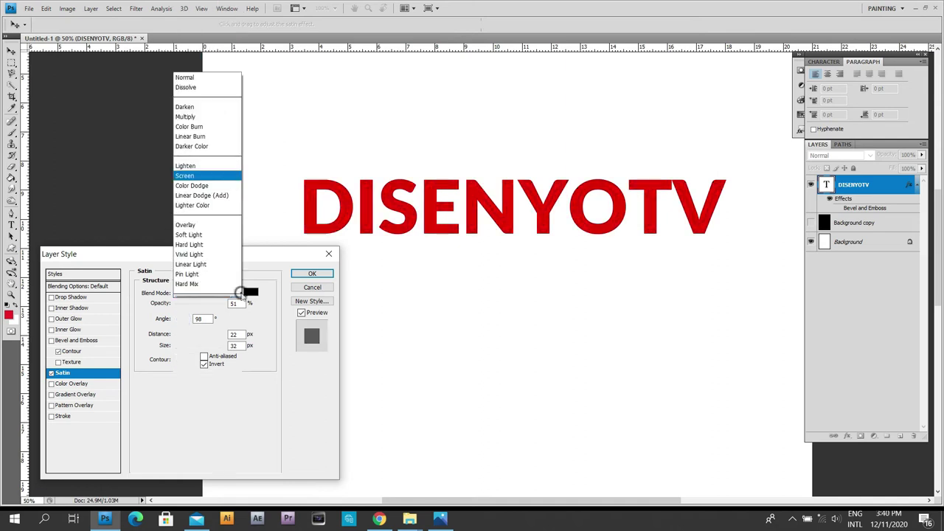
{"action": "left_click", "coordinate": [202, 55]}
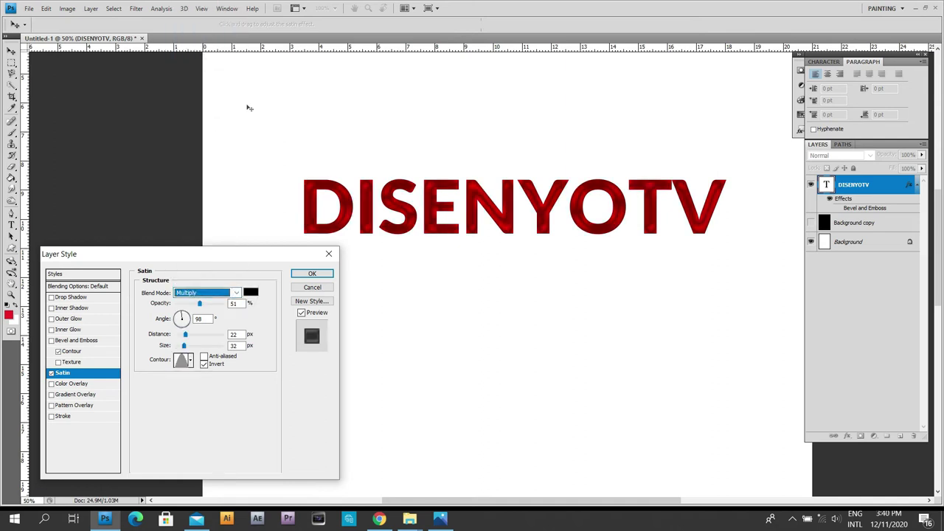
{"action": "left_click", "coordinate": [247, 256]}
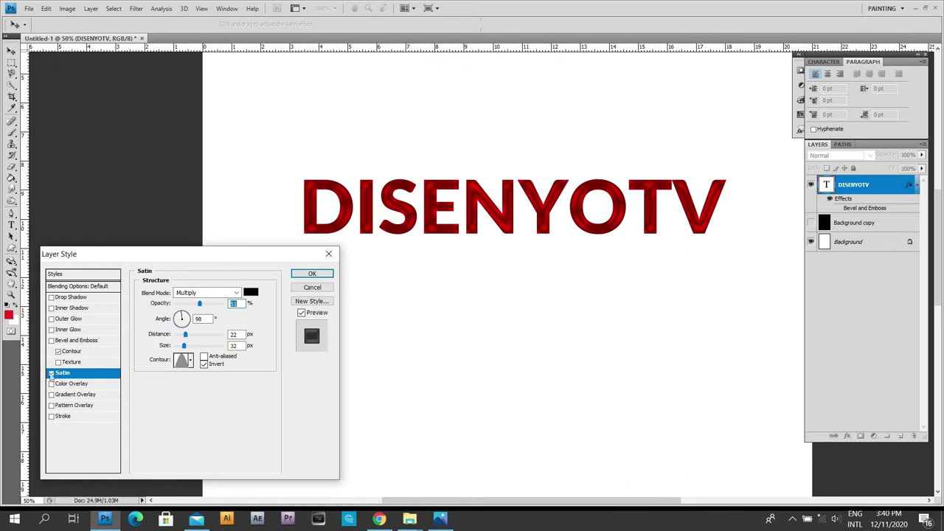
{"action": "left_click", "coordinate": [51, 373]}
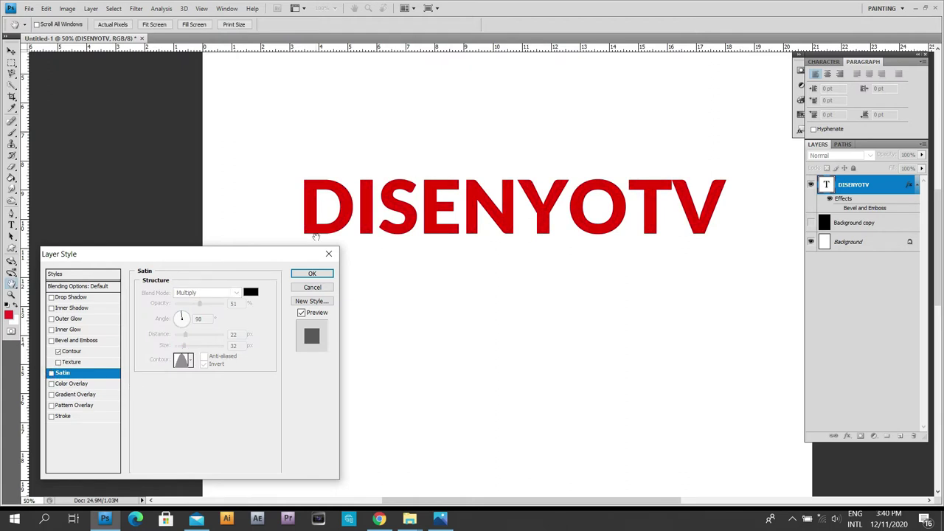
Turn on Color Overlay and set its colour to blue
{"action": "left_click", "coordinate": [75, 384]}
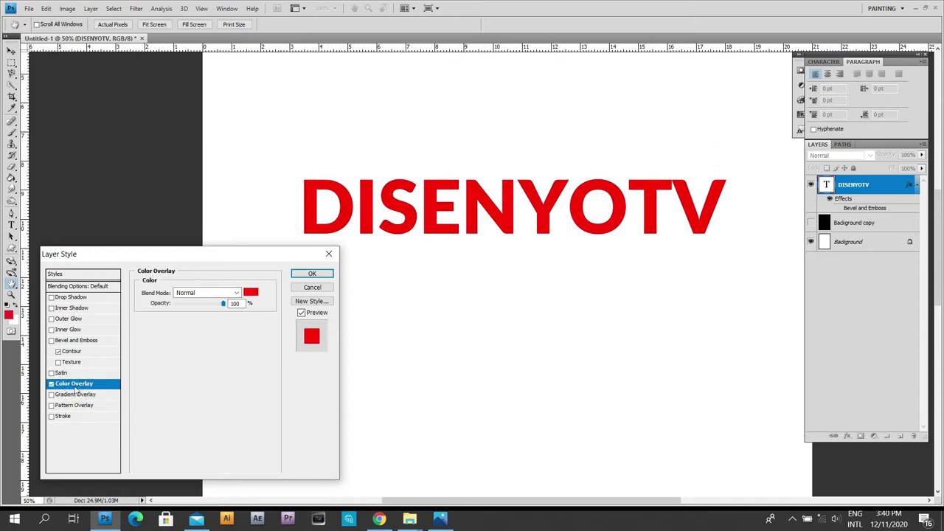
{"action": "left_click", "coordinate": [251, 292]}
{"action": "left_click_drag", "start_coordinate": [281, 244], "coordinate": [491, 267]}
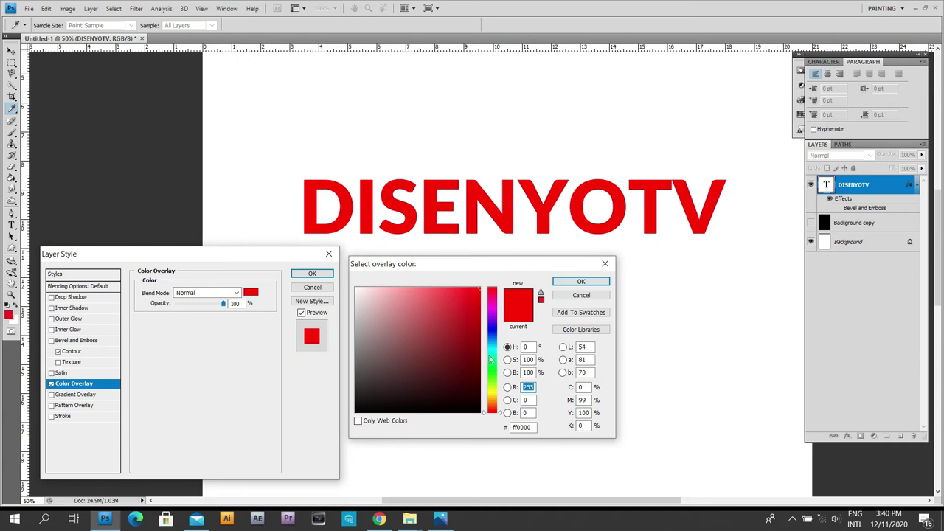
{"action": "left_click", "coordinate": [493, 333]}
{"action": "left_click", "coordinate": [479, 308]}
{"action": "left_click", "coordinate": [575, 283]}
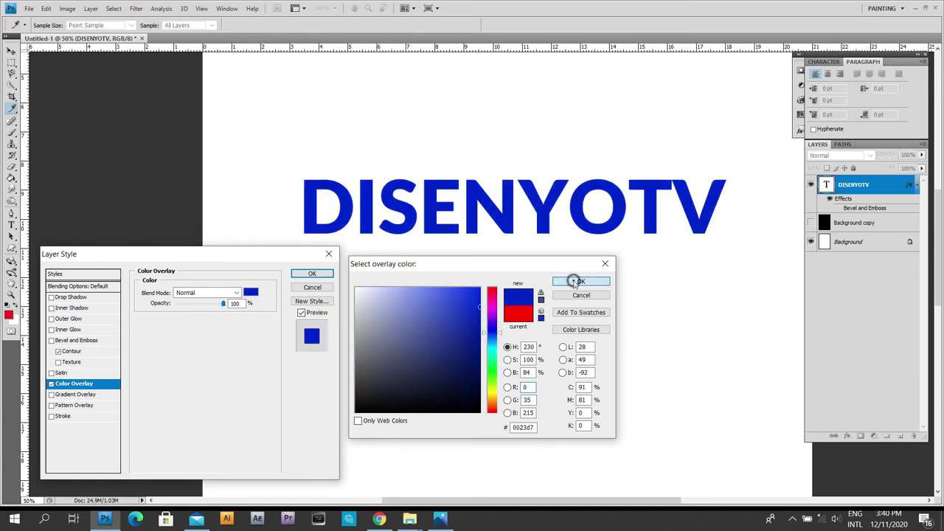
Lower the overlay opacity to about 87%, then turn Color Overlay off
{"action": "left_click", "coordinate": [223, 304]}
{"action": "mouse_move", "coordinate": [223, 304]}
{"action": "left_mouse_down"}
{"action": "mouse_move", "coordinate": [187, 306]}
{"action": "mouse_move", "coordinate": [224, 308]}
{"action": "left_mouse_up"}
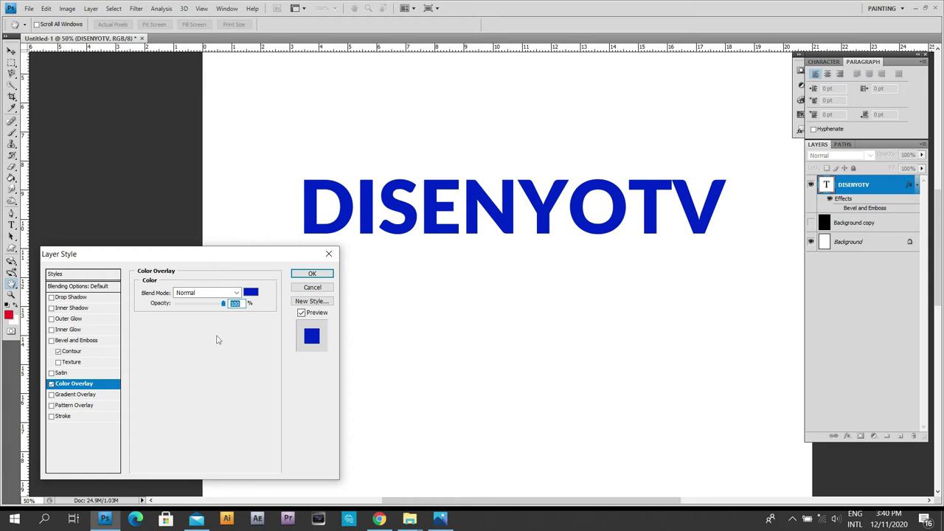
{"action": "left_click_drag", "start_coordinate": [255, 254], "coordinate": [252, 254]}
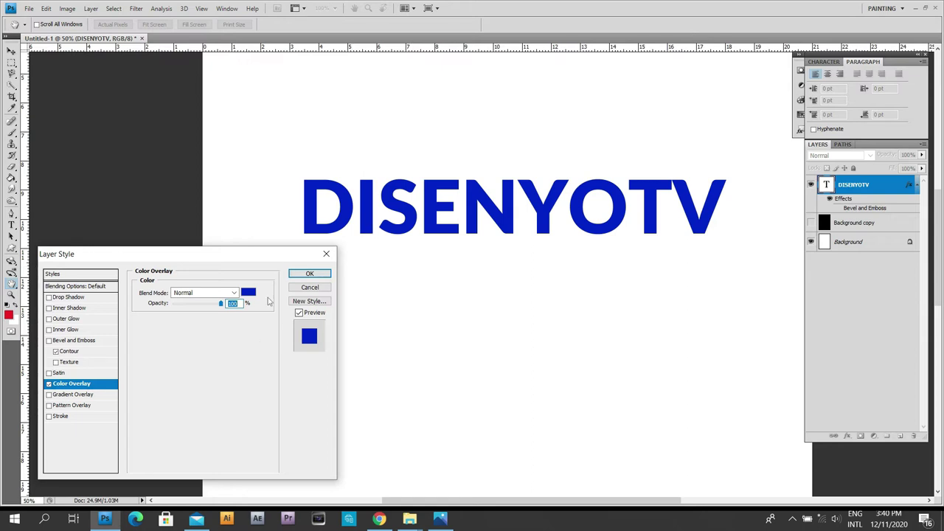
{"action": "left_click", "coordinate": [48, 383]}
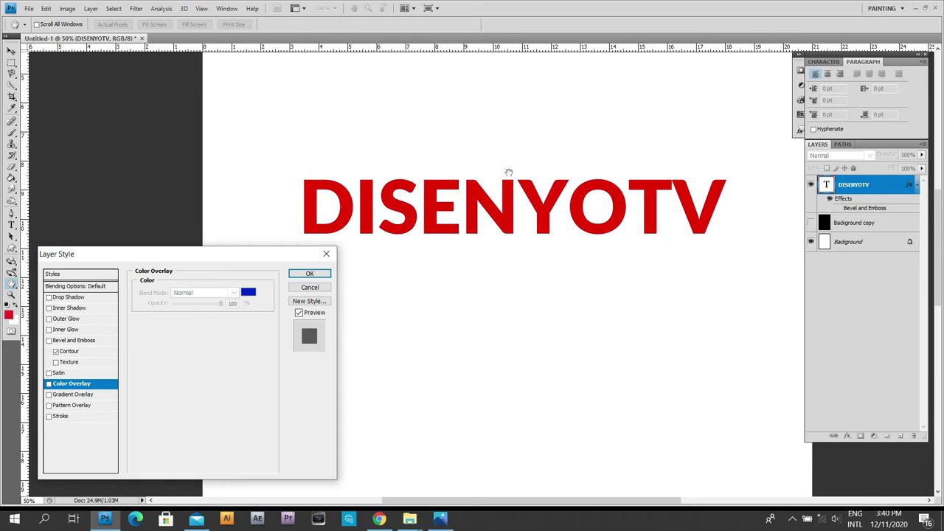
{"action": "left_click", "coordinate": [77, 395]}
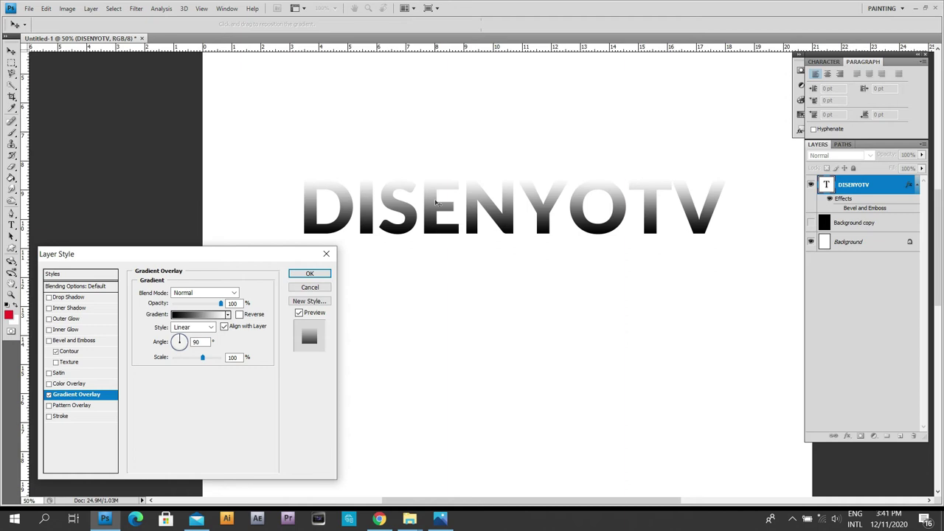
Set the gradient's left colour stop to dark red
{"action": "left_click", "coordinate": [216, 254]}
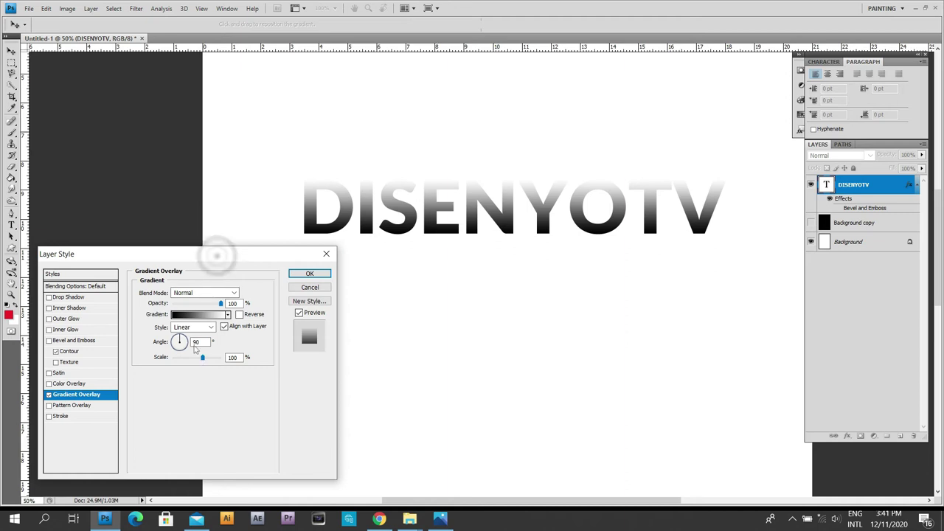
{"action": "left_click", "coordinate": [198, 316]}
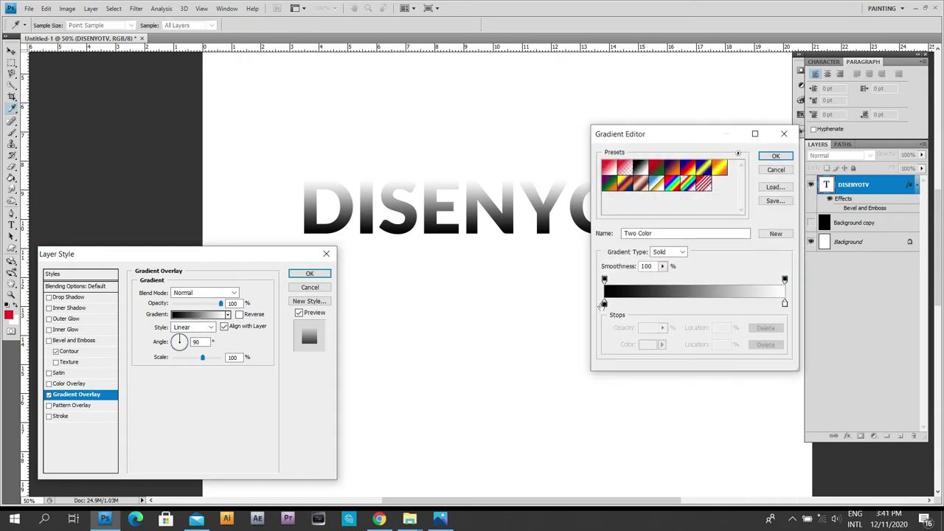
{"action": "left_click", "coordinate": [605, 303]}
{"action": "left_click", "coordinate": [651, 344]}
{"action": "left_click_drag", "start_coordinate": [474, 328], "coordinate": [487, 332]}
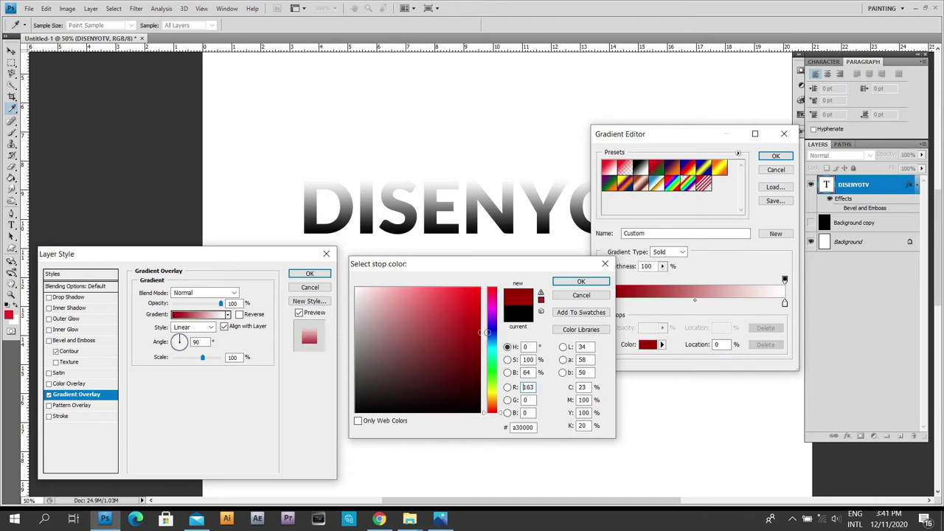
{"action": "left_click", "coordinate": [586, 281]}
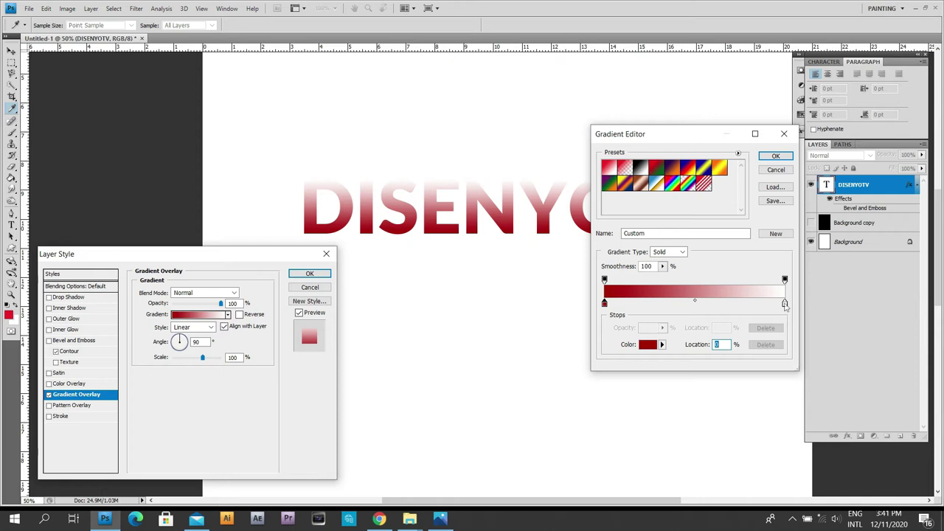
Set the gradient's right colour stop to bright red
{"action": "left_click", "coordinate": [784, 304]}
{"action": "left_click", "coordinate": [647, 344]}
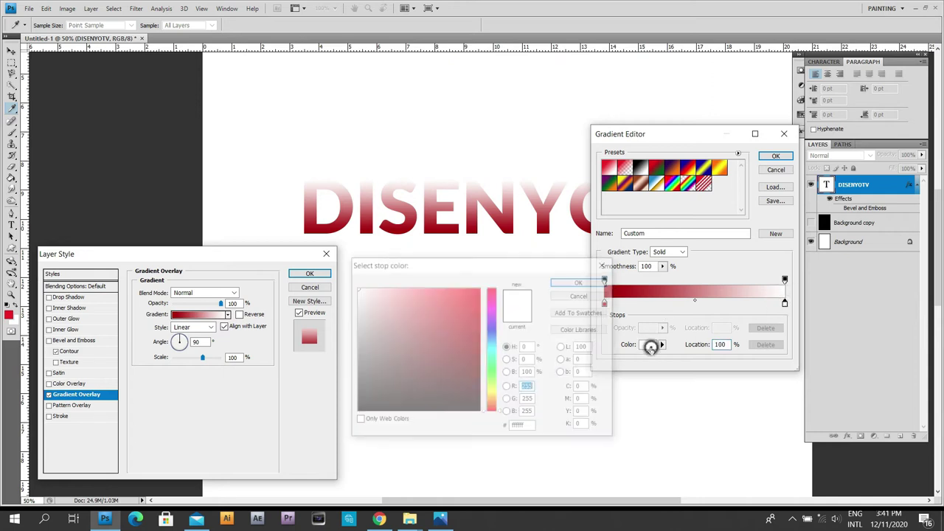
{"action": "left_click", "coordinate": [481, 290]}
{"action": "left_click", "coordinate": [482, 289]}
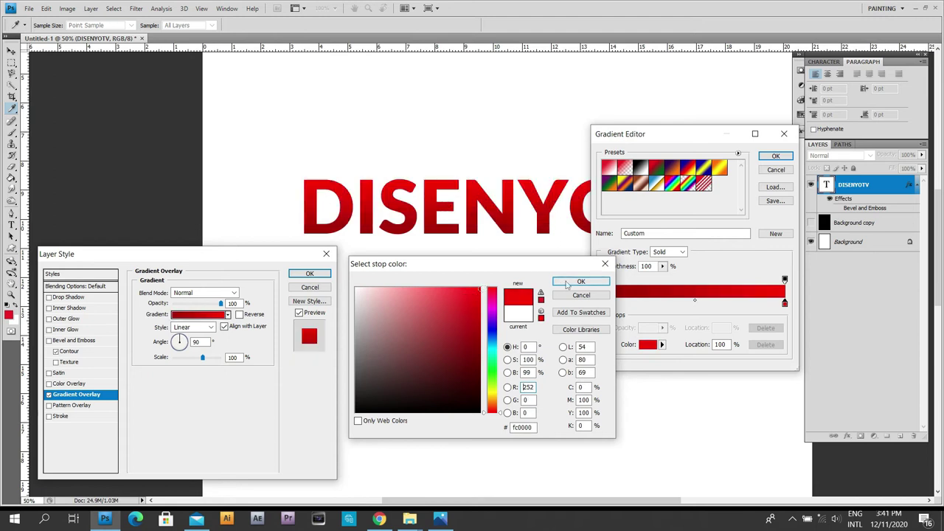
{"action": "left_click", "coordinate": [581, 281]}
Darken the left stop slightly more and accept the red gradient
{"action": "left_click", "coordinate": [605, 303]}
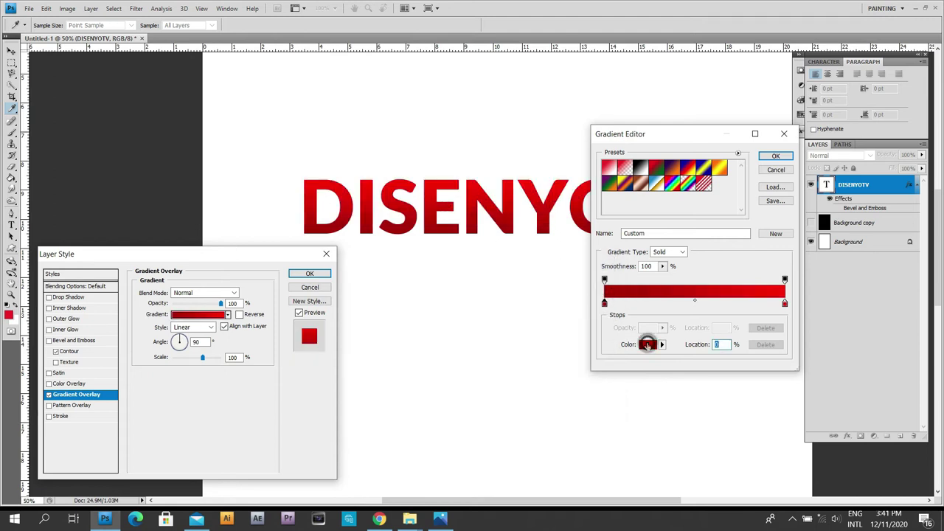
{"action": "left_click", "coordinate": [647, 345]}
{"action": "left_click", "coordinate": [481, 347]}
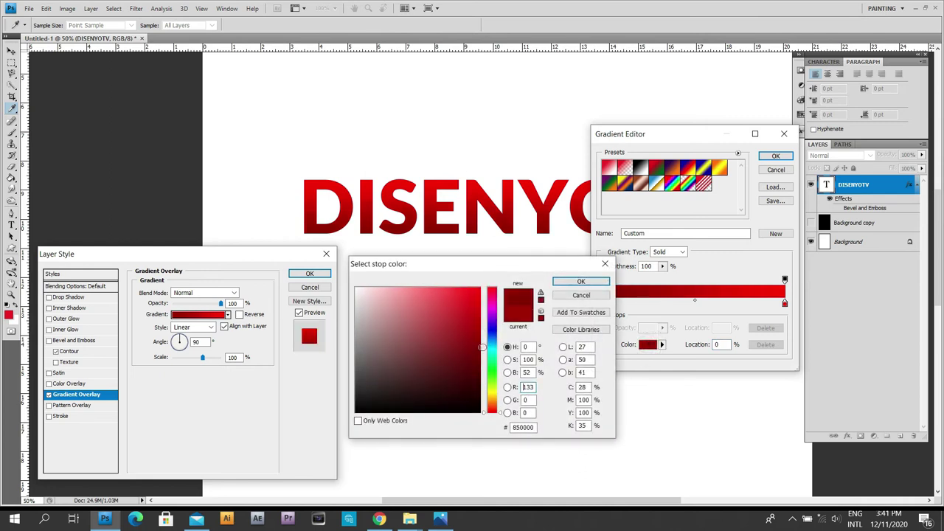
{"action": "left_click", "coordinate": [581, 281]}
{"action": "left_click_drag", "start_coordinate": [716, 133], "coordinate": [706, 134]}
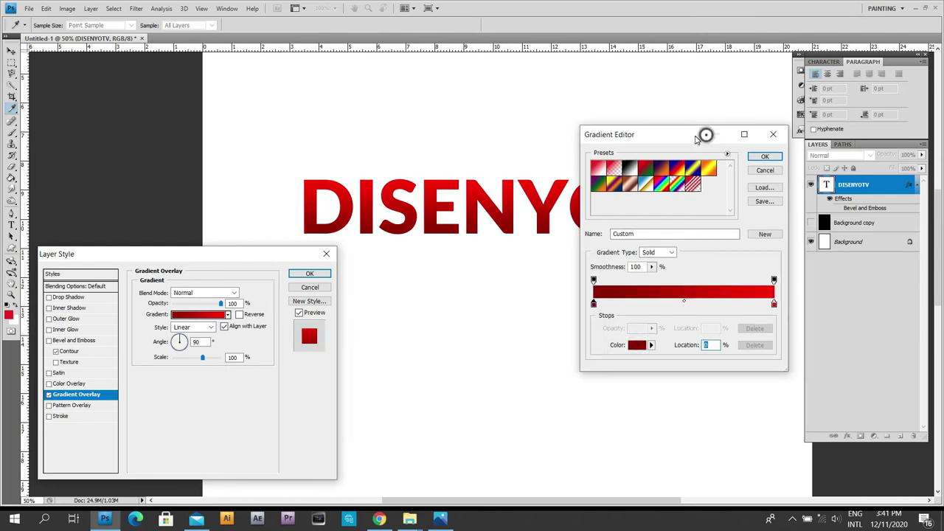
{"action": "left_click", "coordinate": [774, 158]}
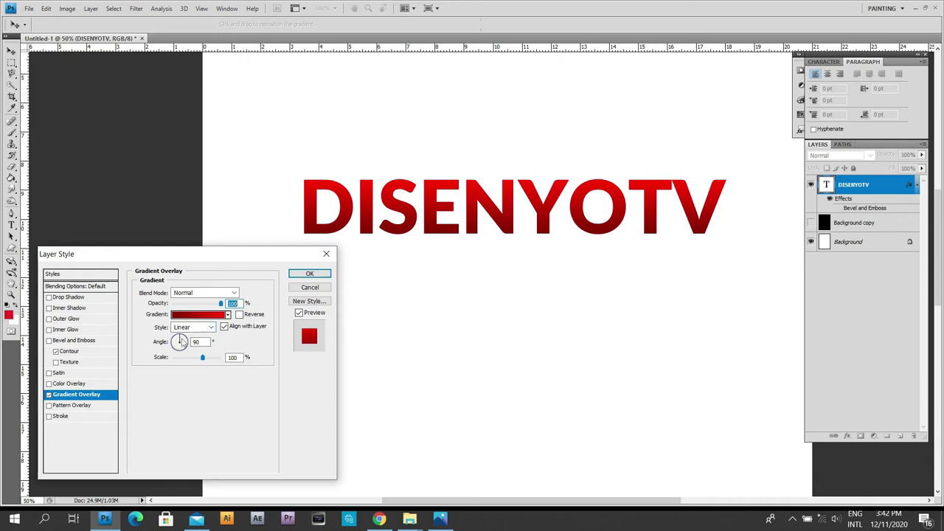
Rotate the red gradient diagonally, lower its scale to 71%, then switch Gradient Overlay off
{"action": "left_click_drag", "start_coordinate": [180, 342], "coordinate": [181, 343]}
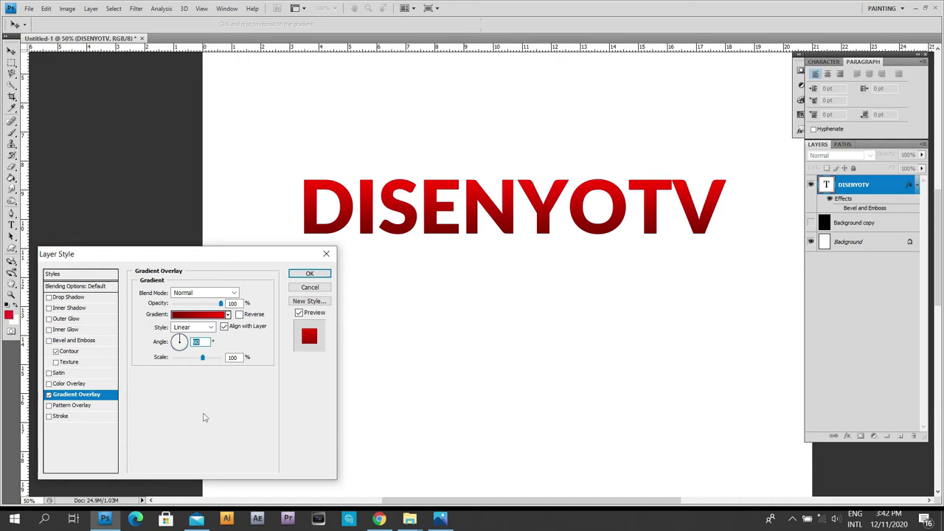
{"action": "mouse_move", "coordinate": [203, 360]}
{"action": "left_mouse_down"}
{"action": "mouse_move", "coordinate": [179, 359]}
{"action": "mouse_move", "coordinate": [193, 363]}
{"action": "left_mouse_up"}
{"action": "left_click_drag", "start_coordinate": [285, 255], "coordinate": [306, 245]}
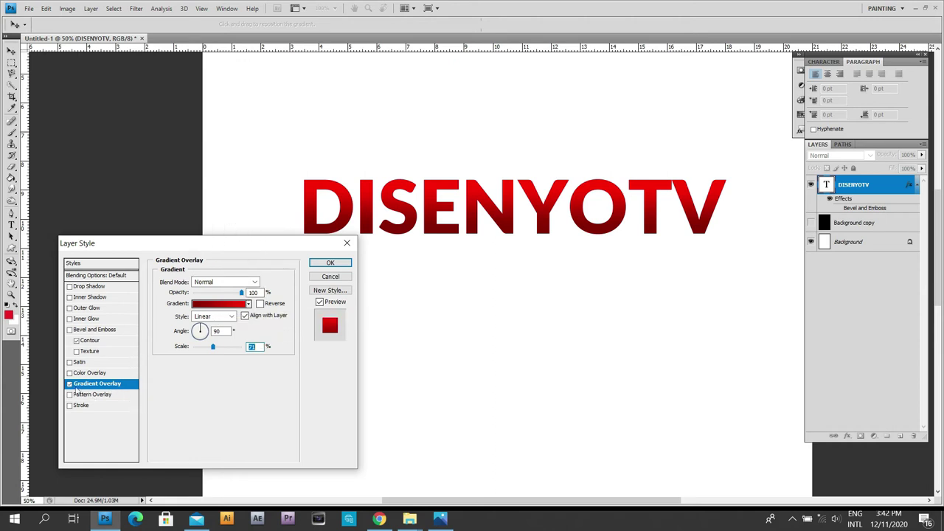
{"action": "left_click", "coordinate": [69, 384]}
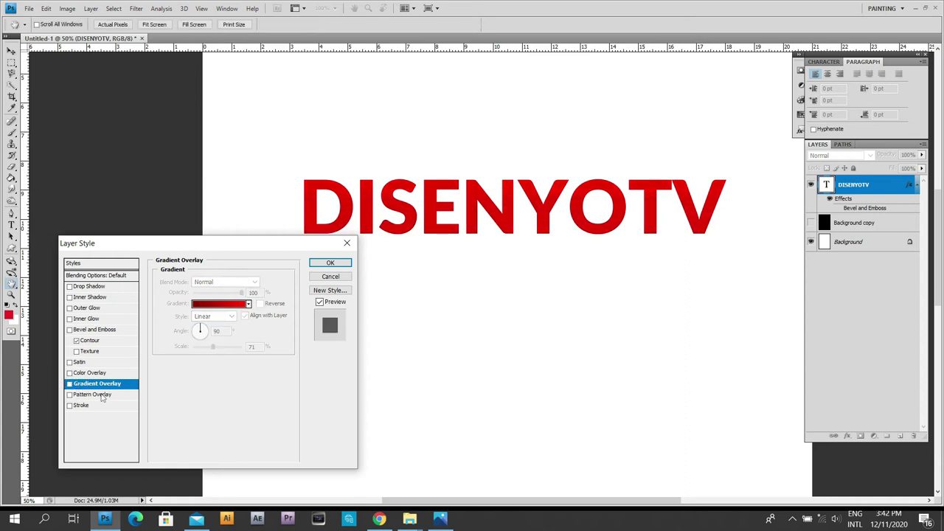
Preview the Tie Dye and blue-grey bubble patterns as a Pattern Overlay on DISENYOTV
{"action": "left_click", "coordinate": [101, 395]}
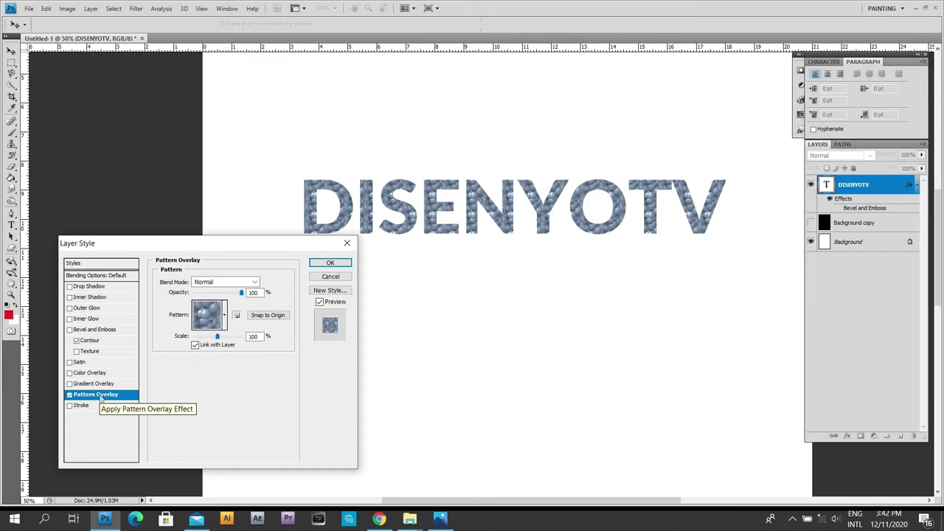
{"action": "left_click", "coordinate": [224, 315]}
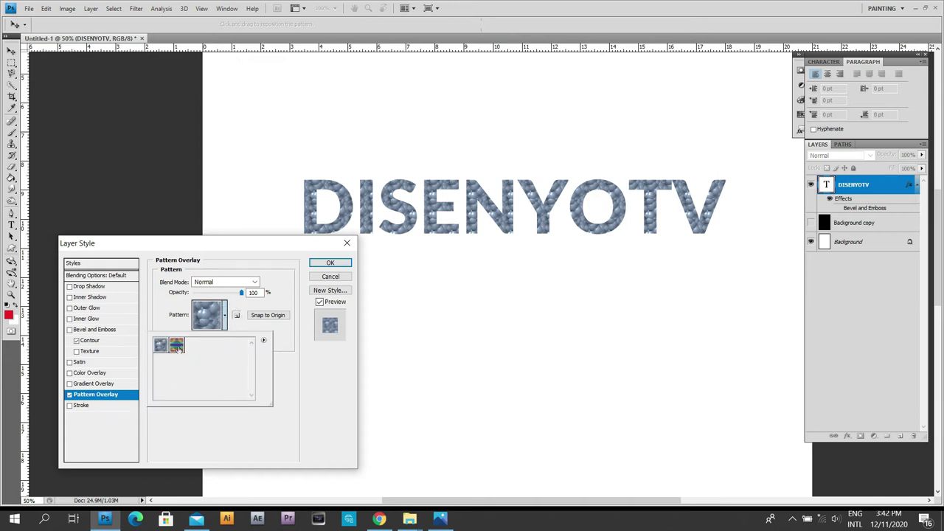
{"action": "left_click", "coordinate": [264, 341]}
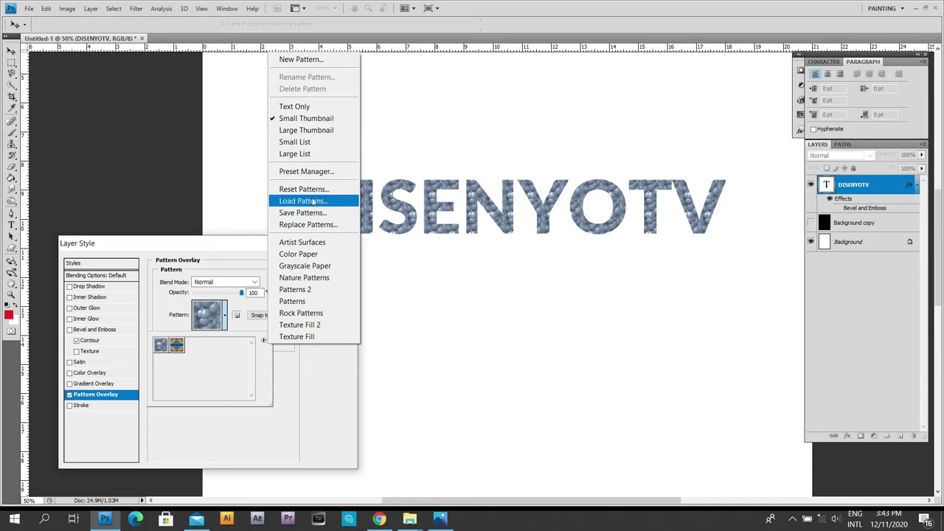
{"action": "left_click", "coordinate": [230, 361]}
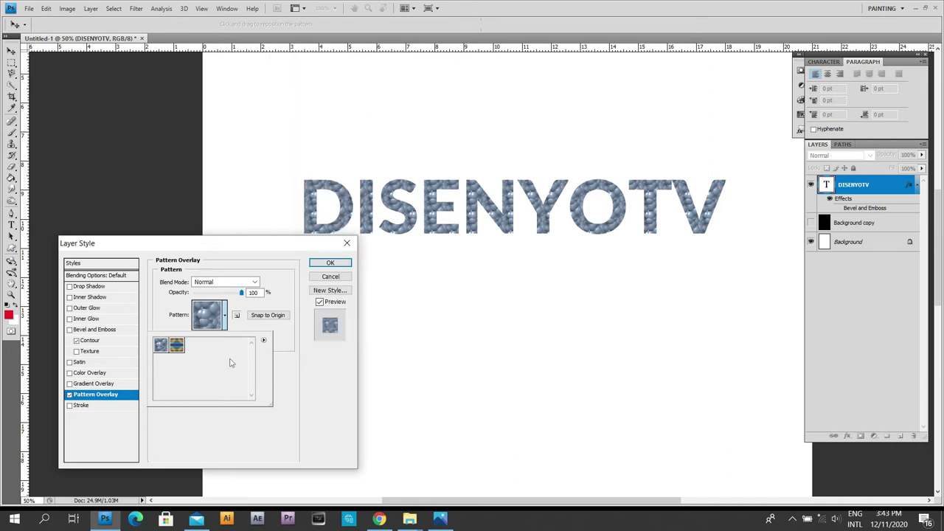
{"action": "left_click", "coordinate": [177, 345]}
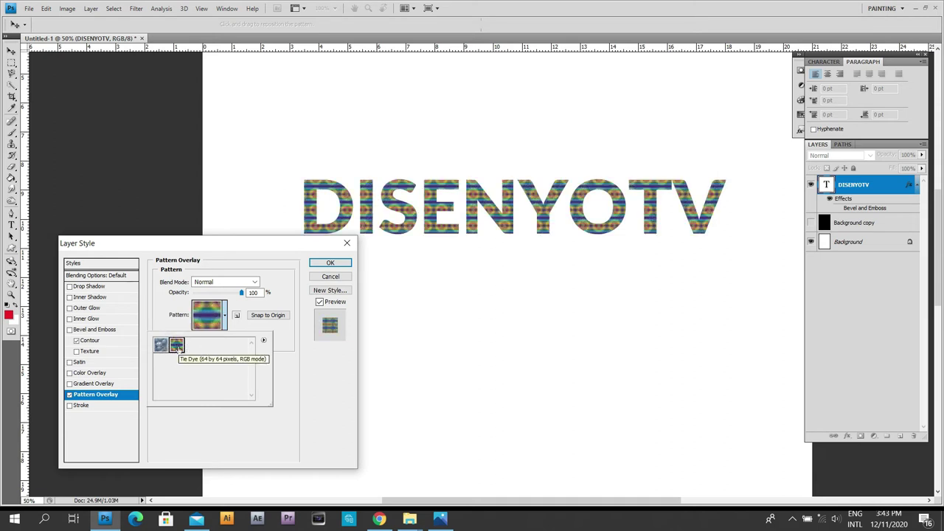
{"action": "left_click", "coordinate": [160, 344]}
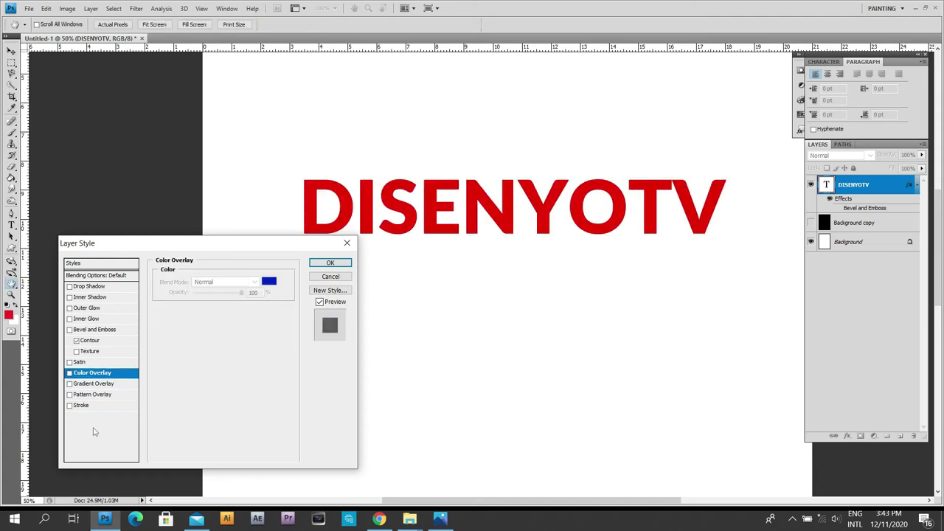
{"action": "left_click", "coordinate": [88, 407]}
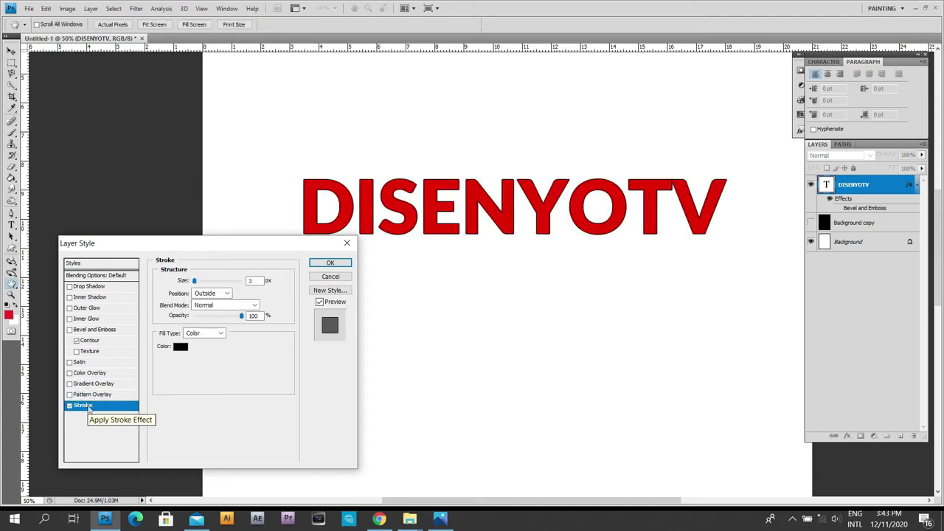
Thicken the black outline stroke on the DISENYOTV text
{"action": "left_click", "coordinate": [281, 244]}
{"action": "left_click_drag", "start_coordinate": [281, 244], "coordinate": [272, 259]}
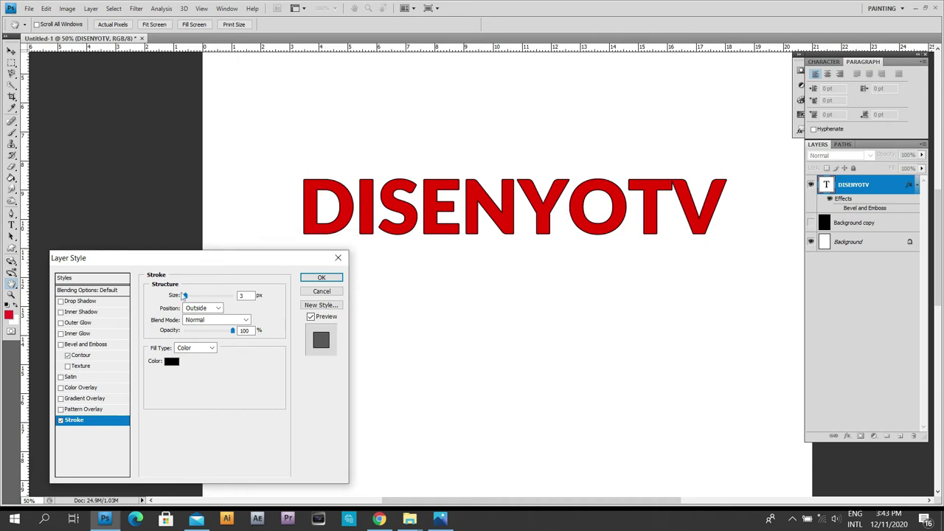
{"action": "double_click", "coordinate": [244, 295]}
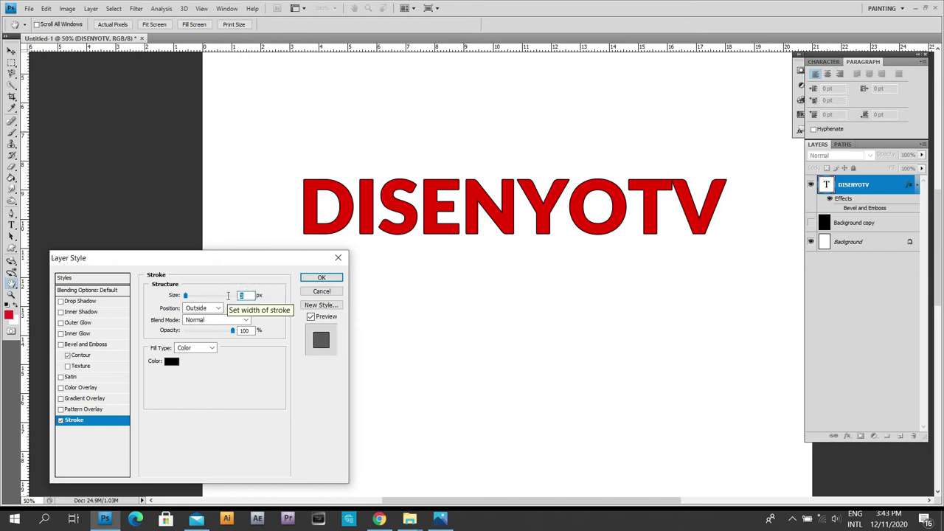
{"action": "left_click_drag", "start_coordinate": [185, 295], "coordinate": [188, 299]}
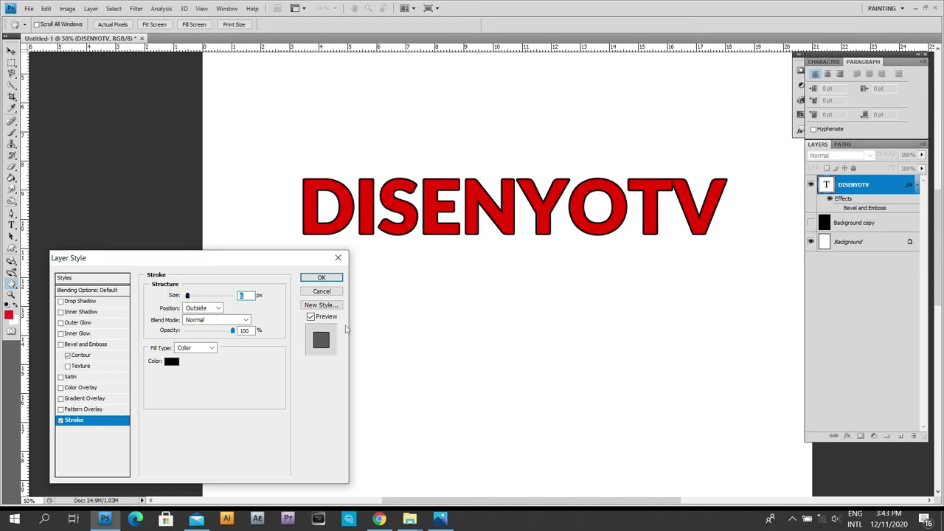
Try the stroke position as Inside, Center, then back to Outside
{"action": "left_click", "coordinate": [218, 308]}
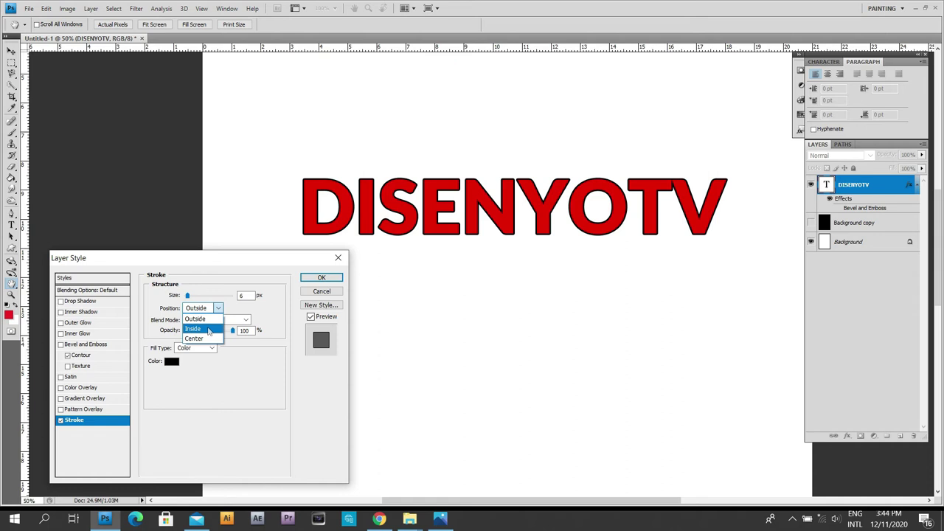
{"action": "left_click", "coordinate": [211, 328]}
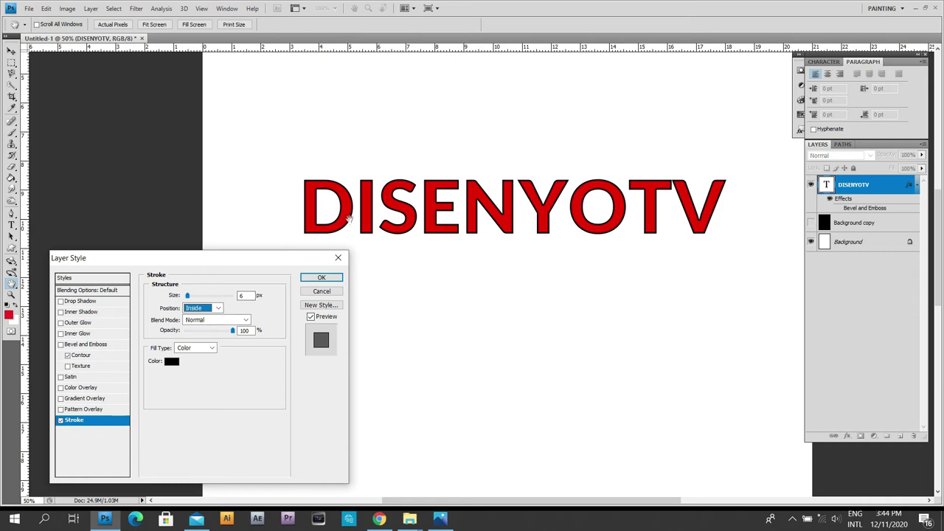
{"action": "left_click", "coordinate": [217, 308]}
{"action": "left_click", "coordinate": [206, 339]}
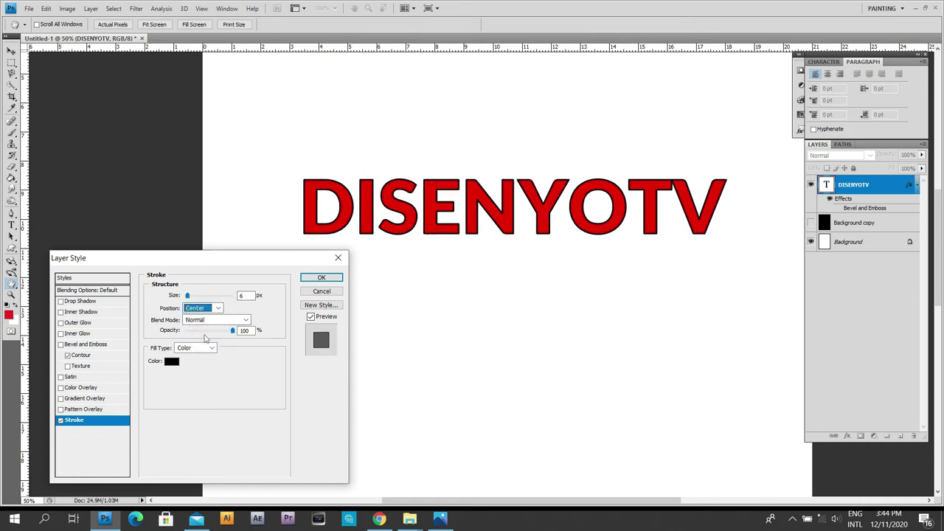
{"action": "left_click", "coordinate": [219, 308]}
{"action": "left_click", "coordinate": [210, 318]}
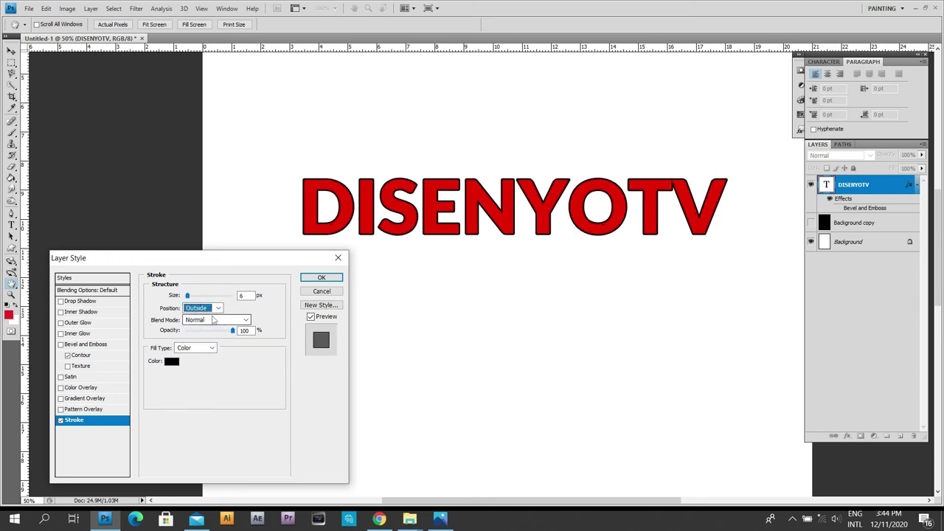
Uncheck Stroke and cancel the Layer Style dialog
{"action": "mouse_move", "coordinate": [259, 261]}
{"action": "left_mouse_down"}
{"action": "mouse_move", "coordinate": [259, 248]}
{"action": "mouse_move", "coordinate": [259, 263]}
{"action": "left_mouse_up"}
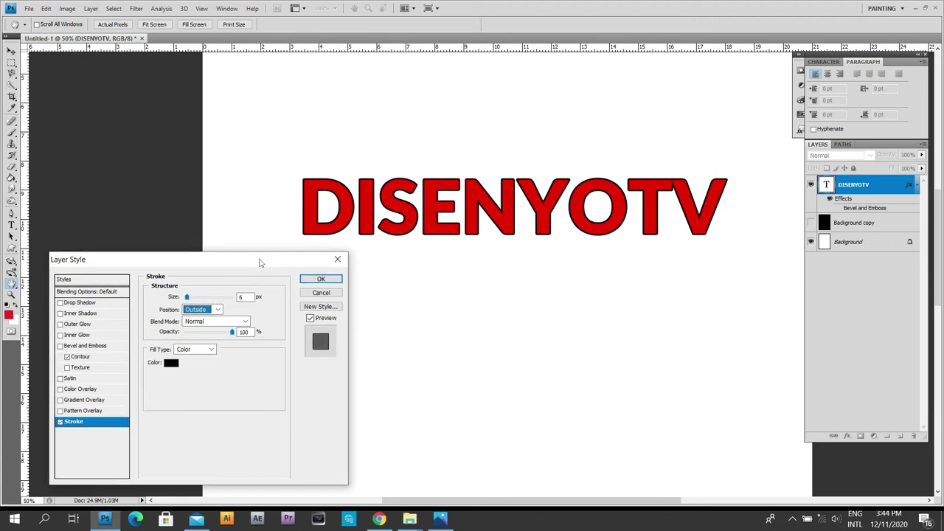
{"action": "left_click", "coordinate": [60, 422]}
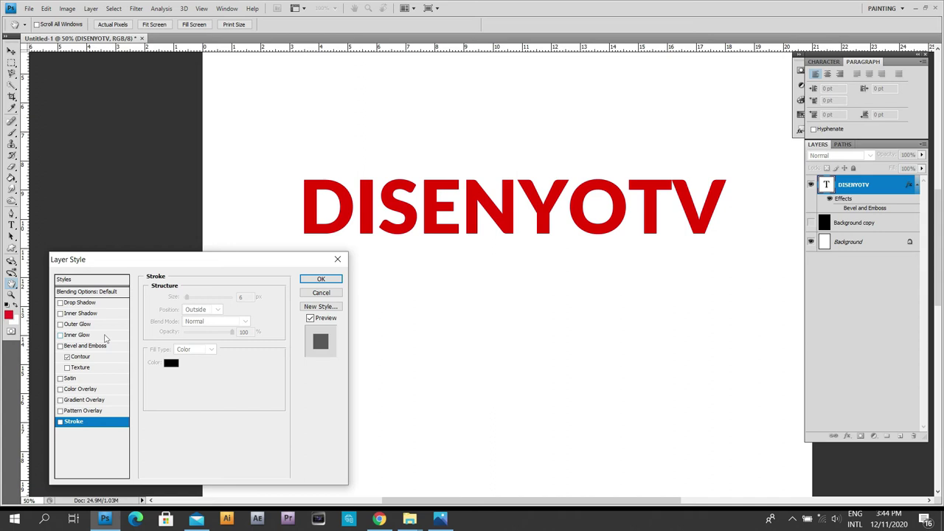
{"action": "left_click_drag", "start_coordinate": [154, 260], "coordinate": [152, 258]}
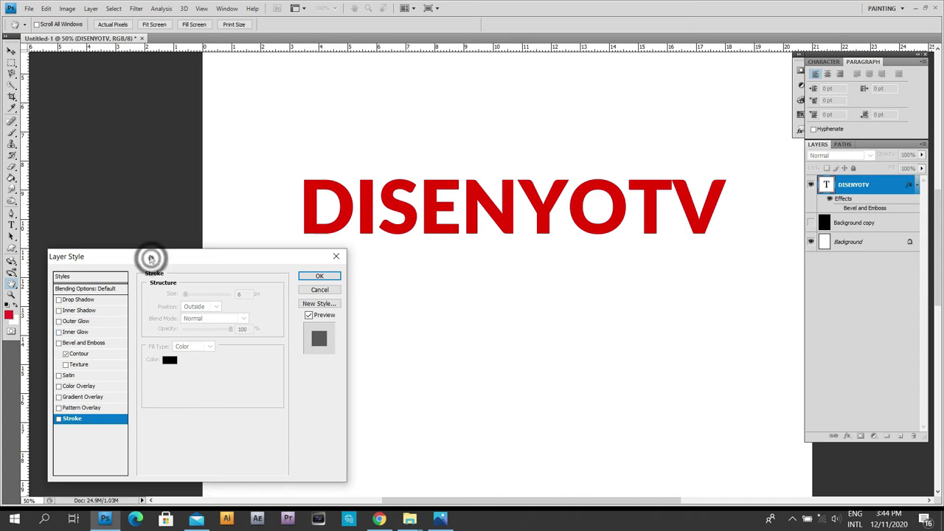
{"action": "left_click", "coordinate": [329, 288]}
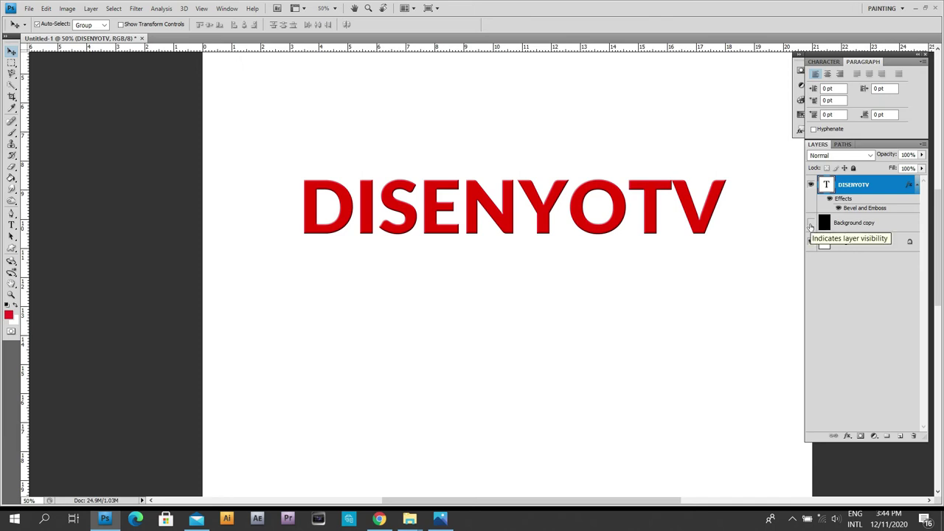
Show the black Background copy layer and zoom out to the whole page
{"action": "left_click", "coordinate": [811, 223]}
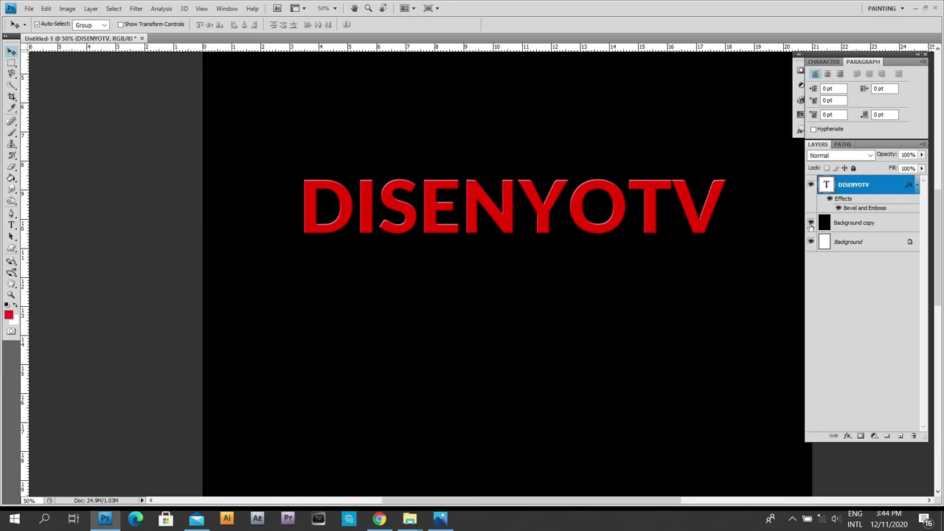
{"action": "key", "text": "ctrl+minus"}
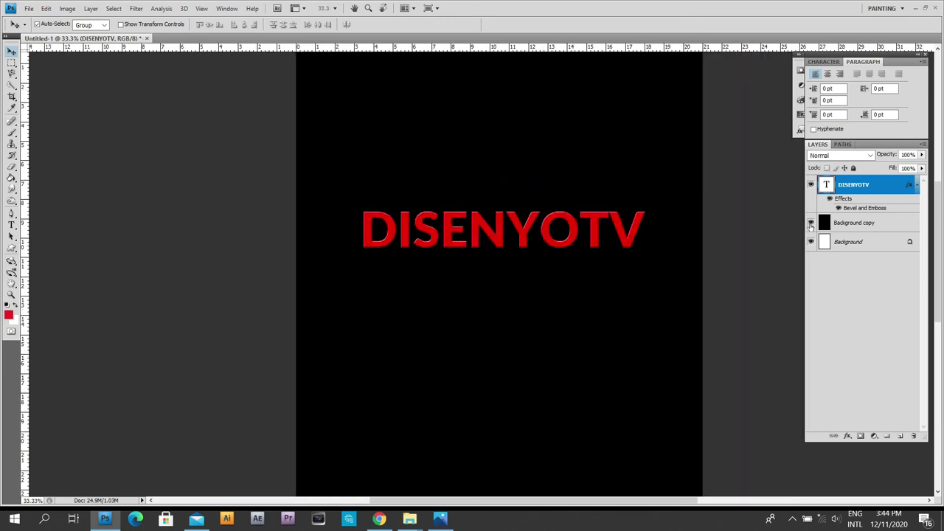
{"action": "left_click", "coordinate": [917, 185]}
Recolour all DISENYOTV letters to black (000000)
{"action": "key", "text": "t"}
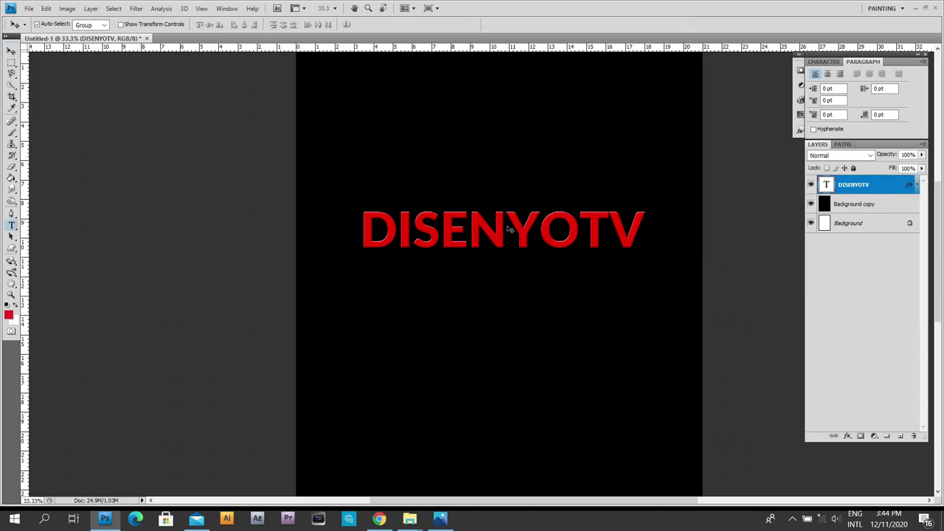
{"action": "left_click", "coordinate": [507, 229]}
{"action": "key", "text": "ctrl+a"}
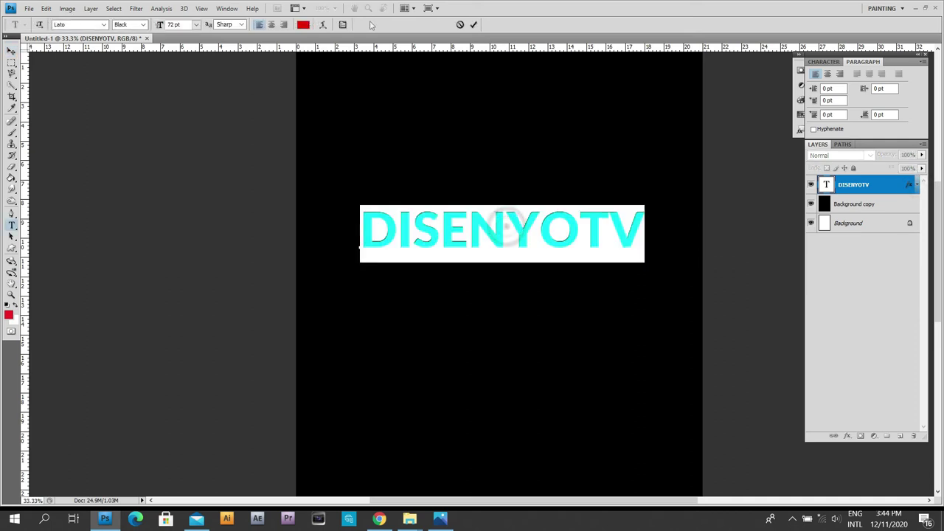
{"action": "left_click", "coordinate": [303, 24]}
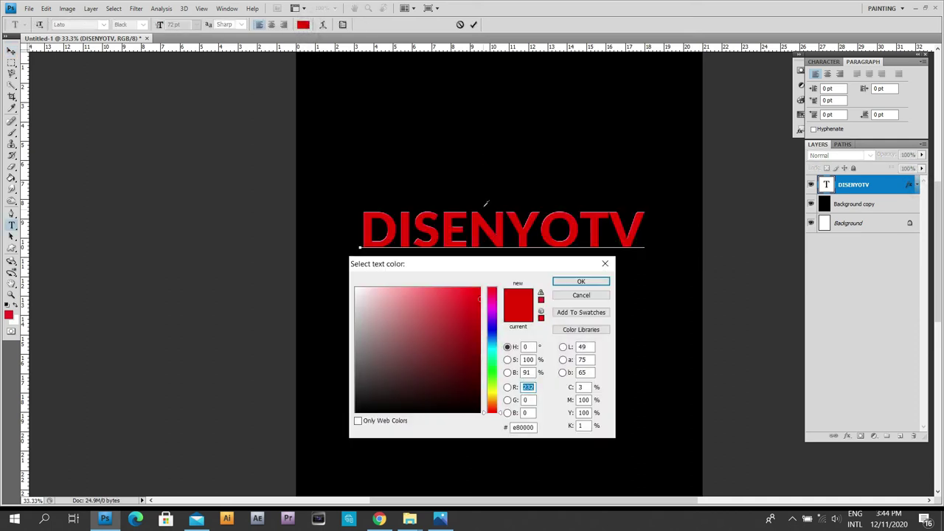
{"action": "left_click_drag", "start_coordinate": [388, 389], "coordinate": [357, 410]}
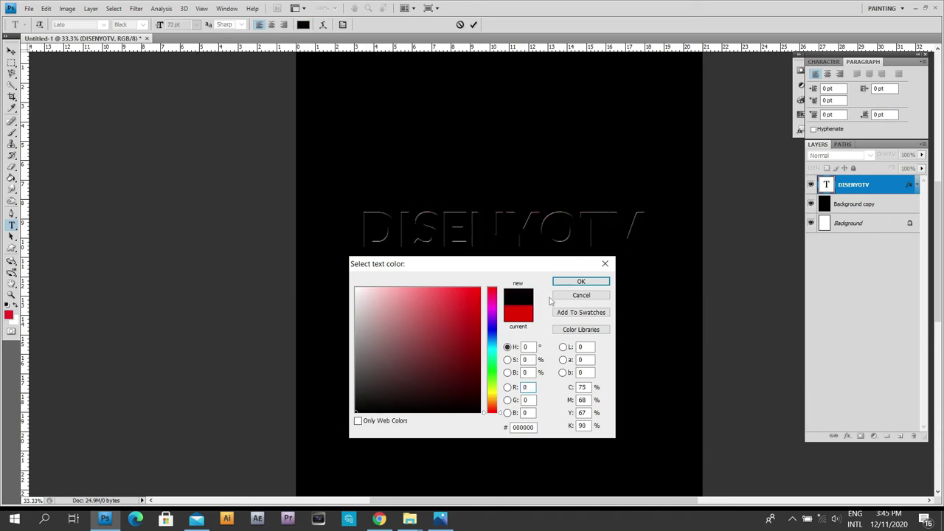
{"action": "left_click", "coordinate": [580, 282]}
{"action": "left_click", "coordinate": [674, 208]}
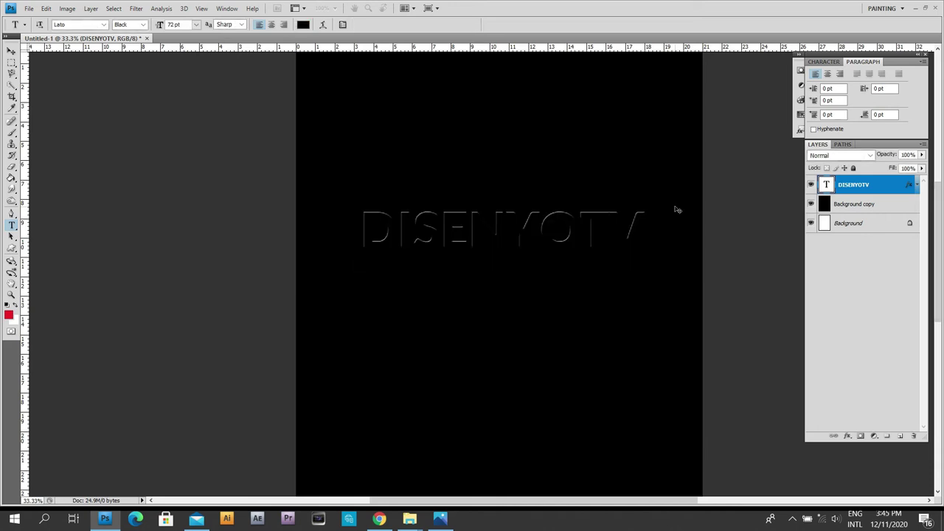
{"action": "right_click", "coordinate": [885, 188]}
Open the DISENYOTV layer's Blending Options and switch off Bevel and Emboss
{"action": "left_click", "coordinate": [887, 183]}
{"action": "right_click", "coordinate": [883, 190]}
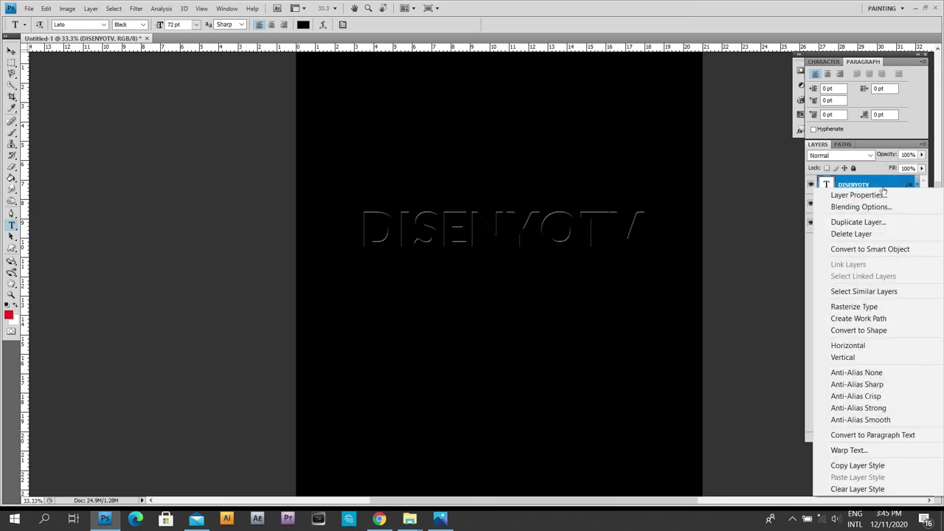
{"action": "left_click", "coordinate": [887, 208]}
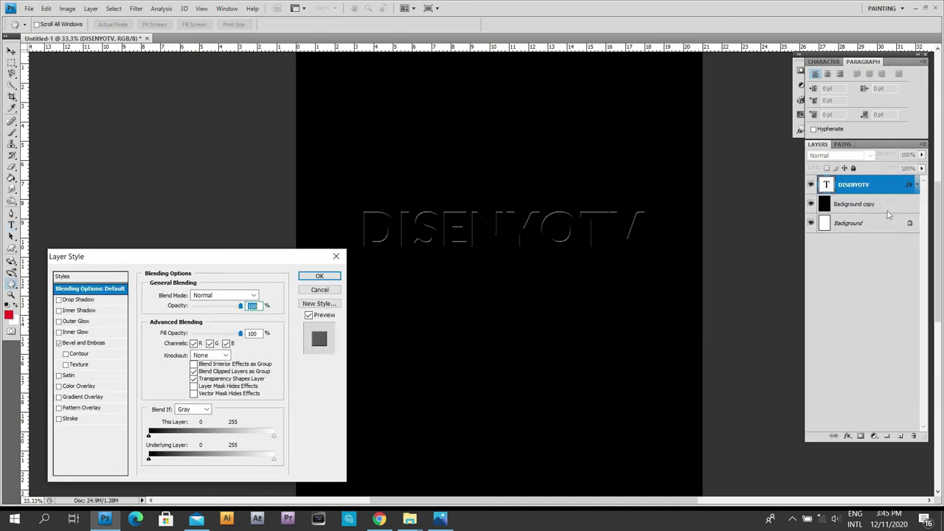
{"action": "left_click", "coordinate": [59, 343]}
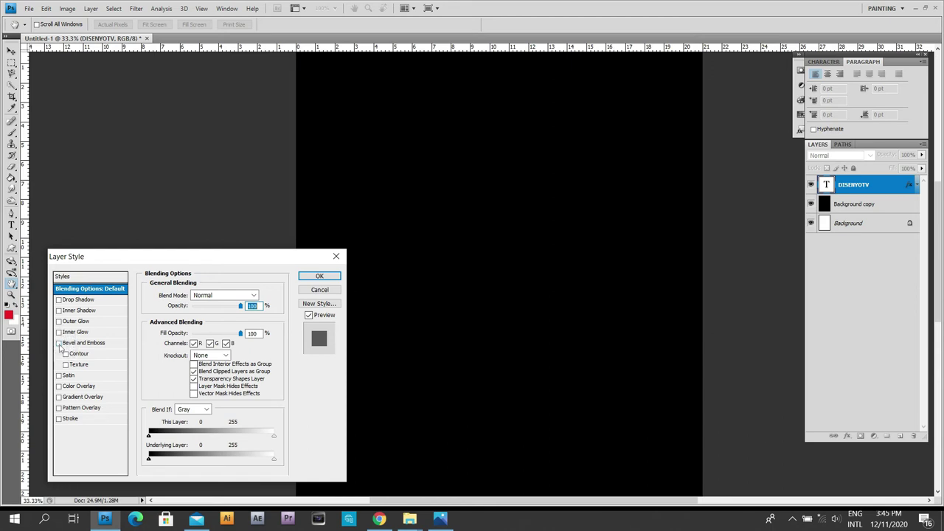
{"action": "left_click_drag", "start_coordinate": [173, 257], "coordinate": [172, 253]}
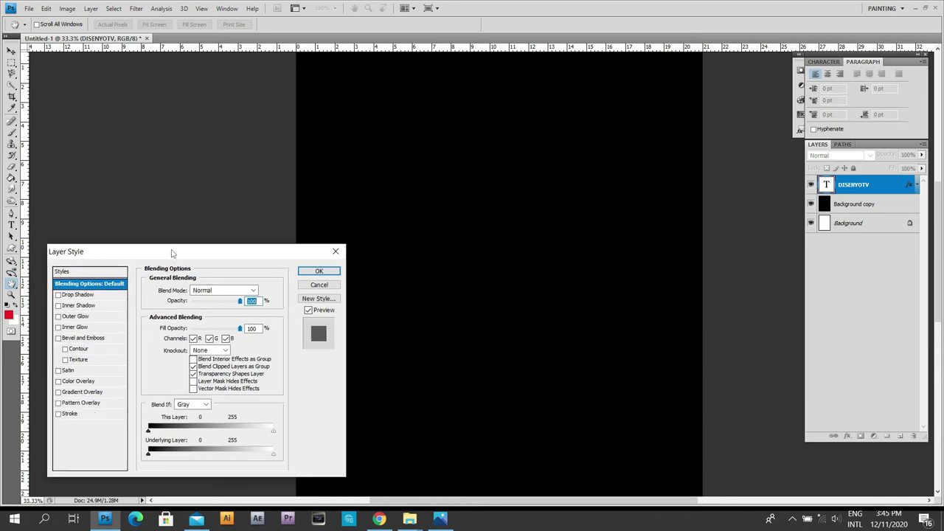
Add a blue (1703d8) stroke around the letters, thickened beyond 3 px
{"action": "left_click", "coordinate": [78, 415]}
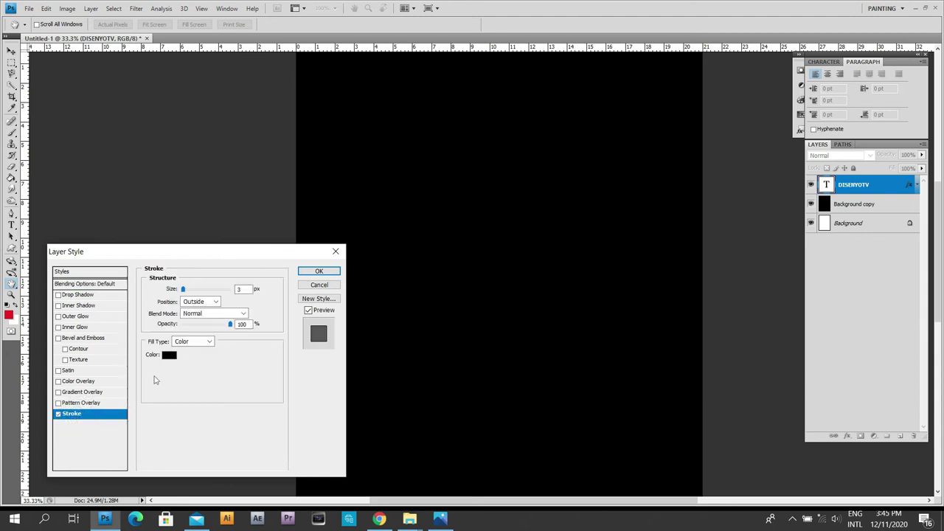
{"action": "left_click", "coordinate": [168, 355]}
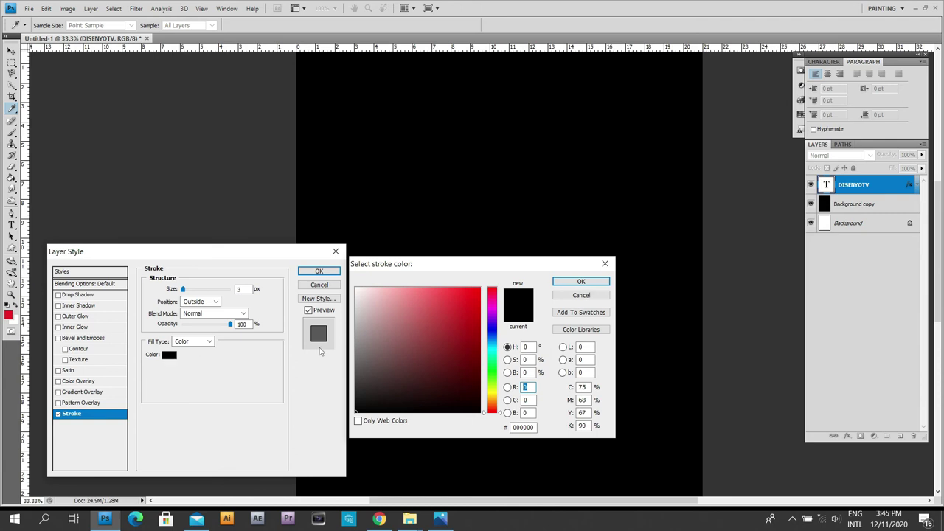
{"action": "left_click", "coordinate": [492, 328]}
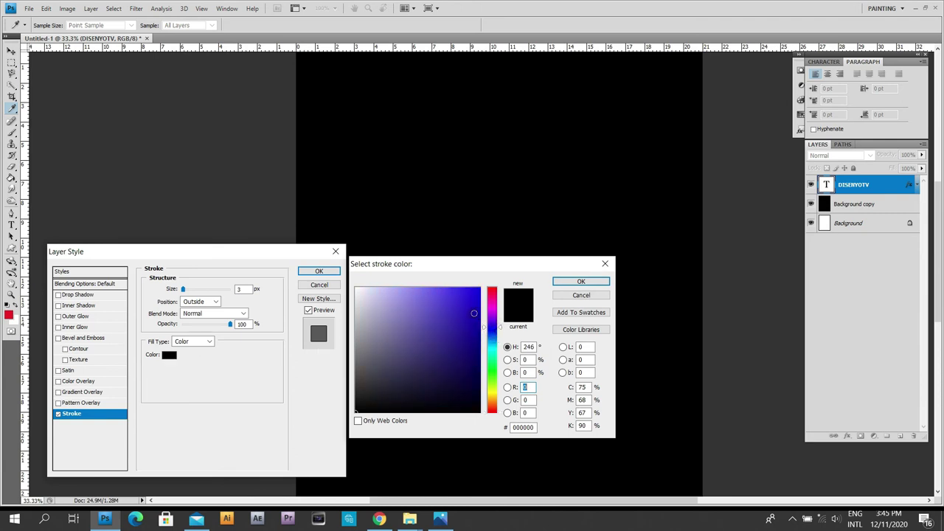
{"action": "left_click", "coordinate": [480, 310]}
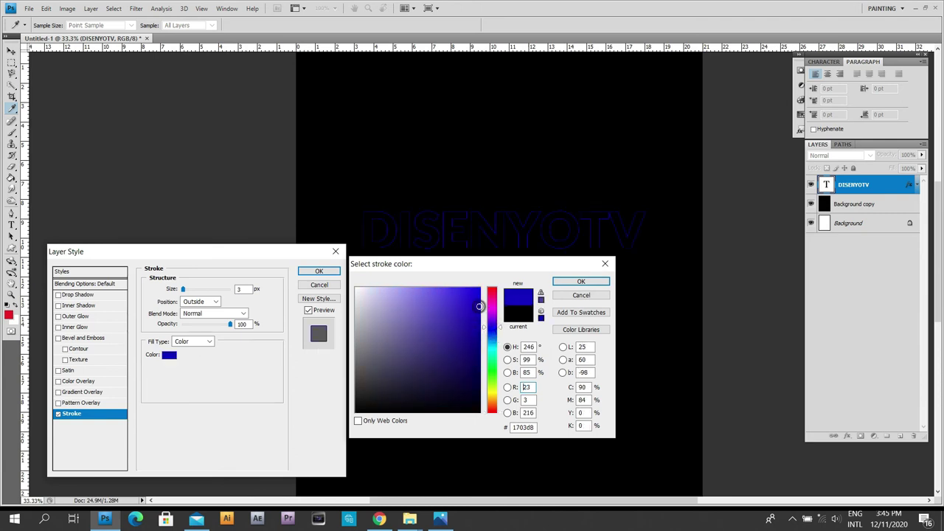
{"action": "left_click", "coordinate": [569, 281]}
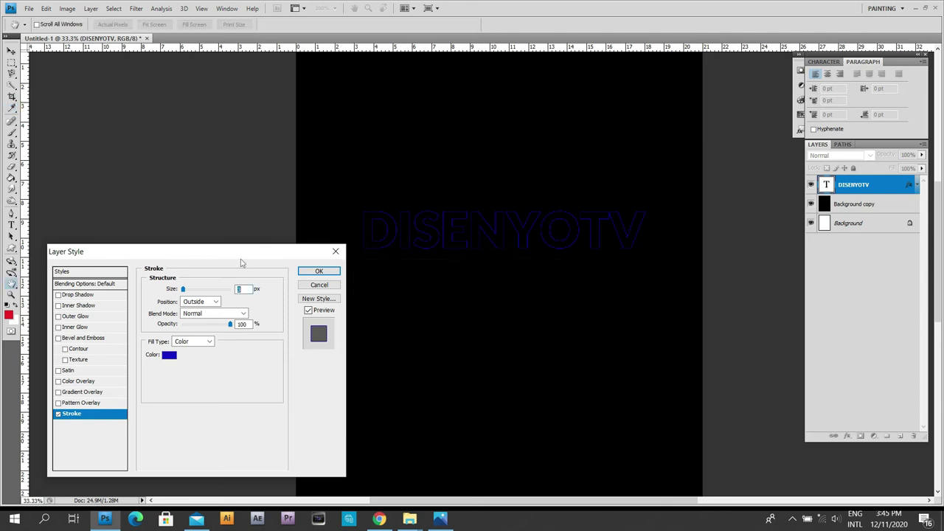
{"action": "left_click_drag", "start_coordinate": [181, 295], "coordinate": [184, 297]}
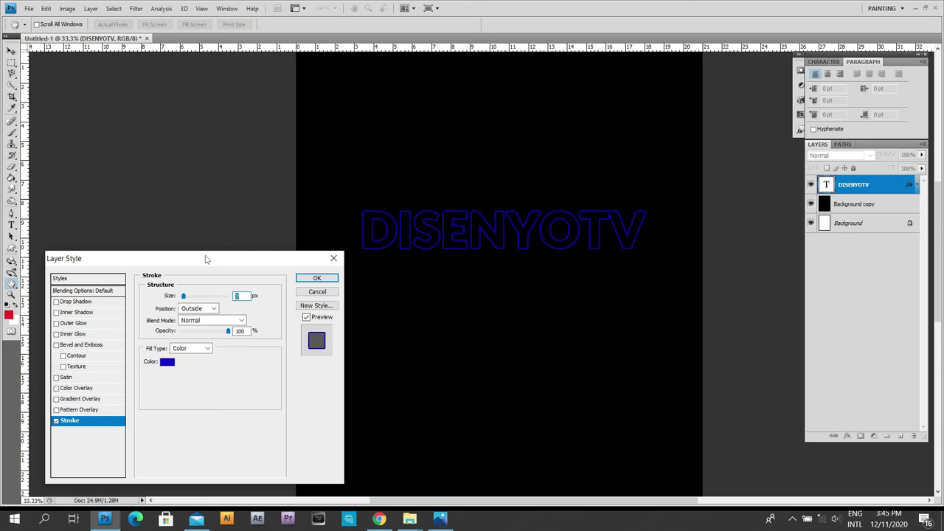
{"action": "left_click_drag", "start_coordinate": [210, 263], "coordinate": [209, 259]}
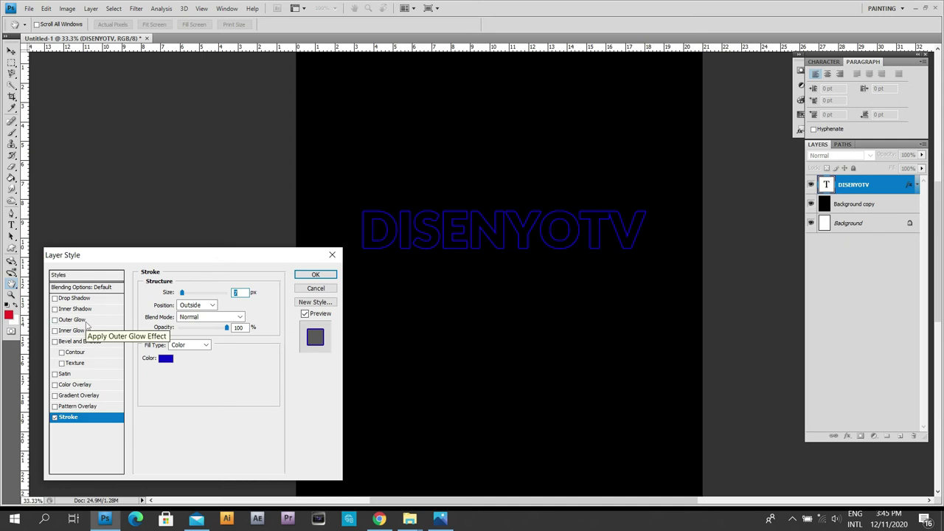
Turn on Outer Glow and set its colour to dark blue 0800a2
{"action": "left_click", "coordinate": [73, 320]}
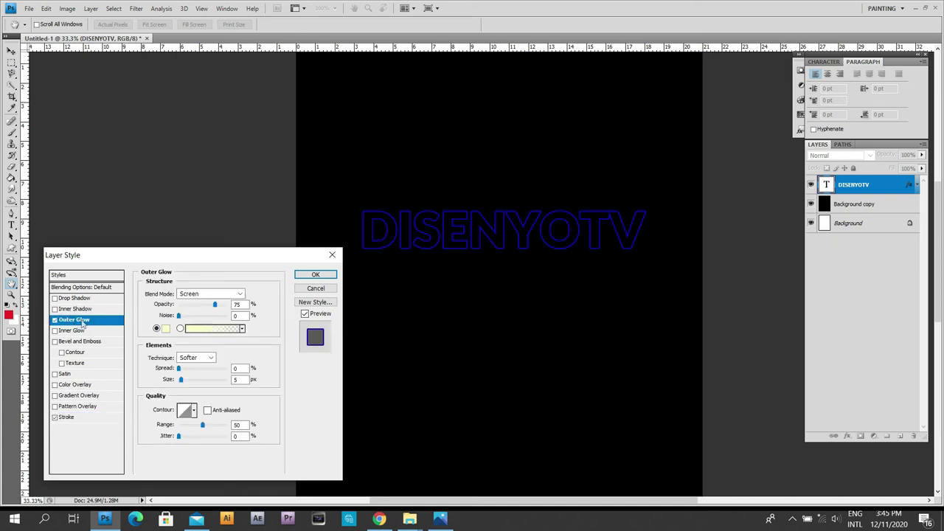
{"action": "left_click", "coordinate": [166, 329]}
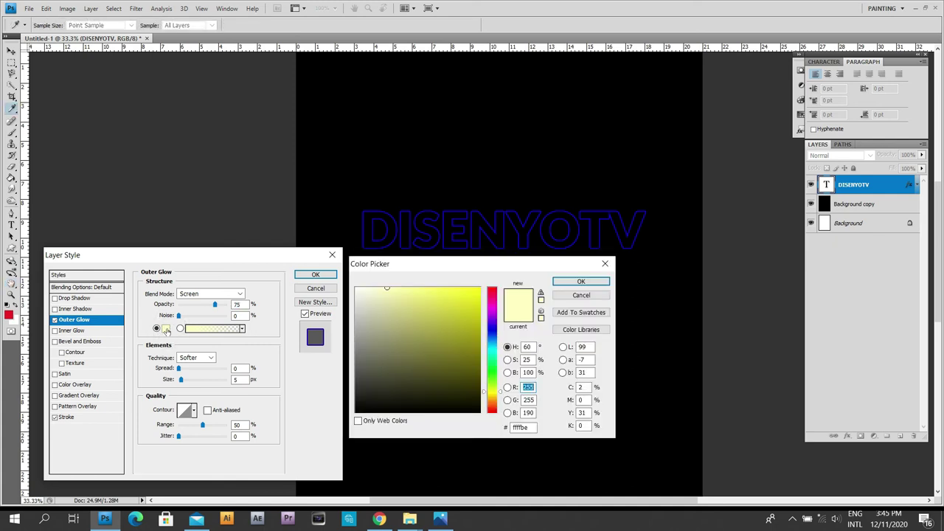
{"action": "left_click", "coordinate": [494, 331]}
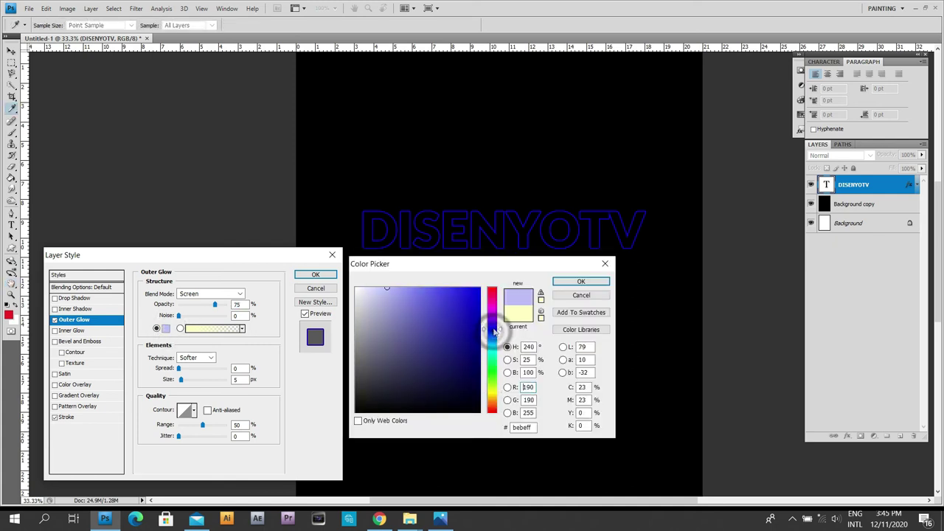
{"action": "left_click", "coordinate": [480, 333]}
{"action": "left_click", "coordinate": [482, 332]}
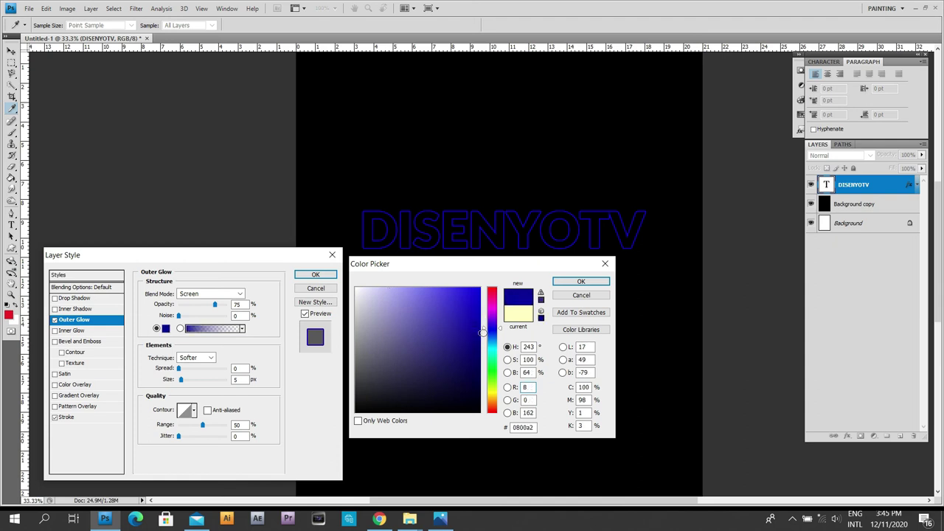
{"action": "left_click", "coordinate": [581, 282]}
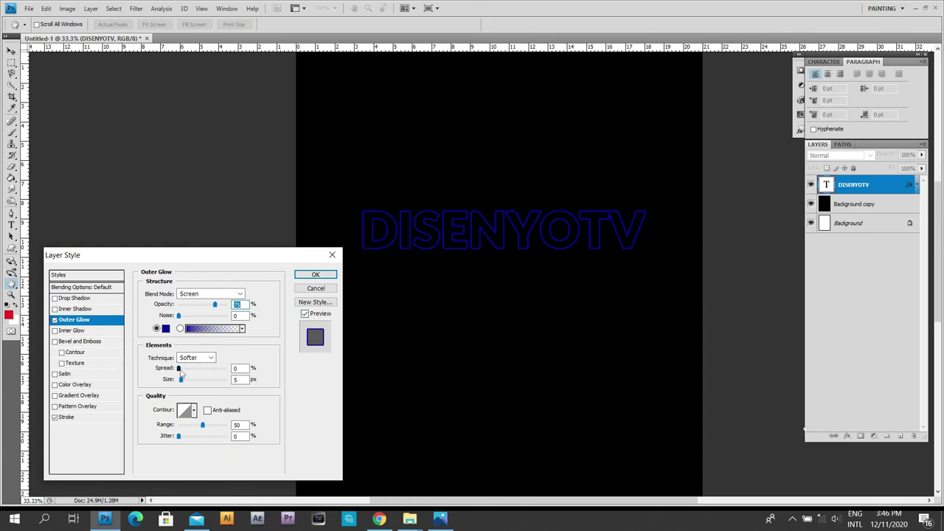
Set the outer glow's Spread to 11% and Size to 70 px
{"action": "left_click_drag", "start_coordinate": [179, 368], "coordinate": [191, 381]}
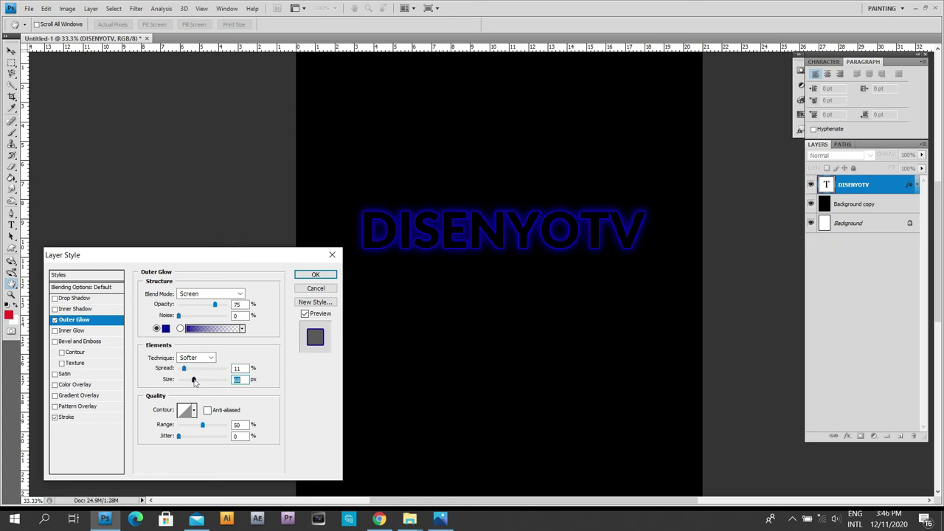
{"action": "left_click_drag", "start_coordinate": [254, 258], "coordinate": [245, 236]}
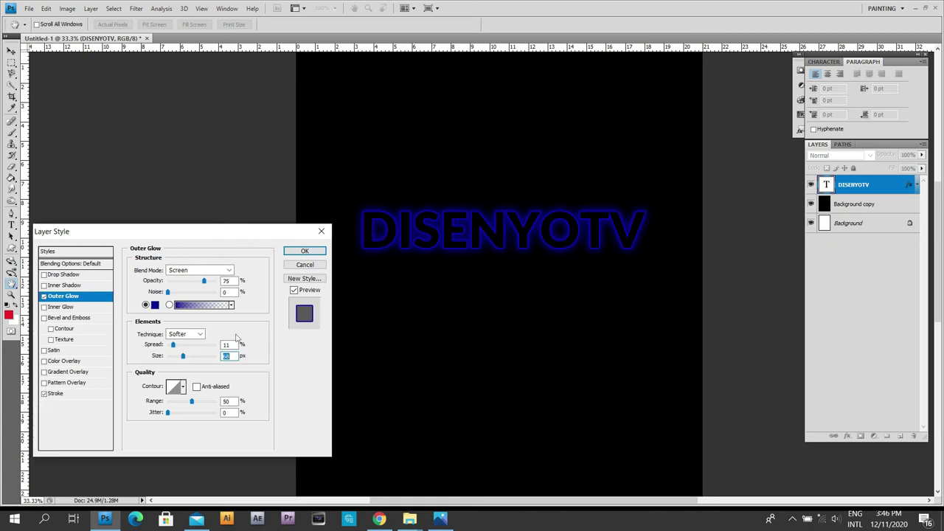
{"action": "left_click_drag", "start_coordinate": [183, 359], "coordinate": [182, 360]}
Try the Normal blend mode for the glow, revert to Screen, then switch Outer Glow off
{"action": "left_click", "coordinate": [228, 270]}
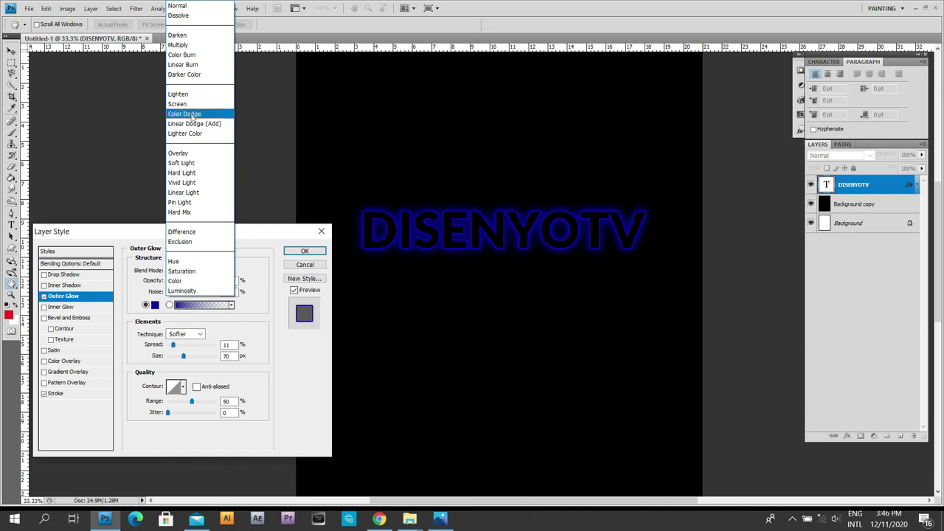
{"action": "left_click", "coordinate": [196, 6]}
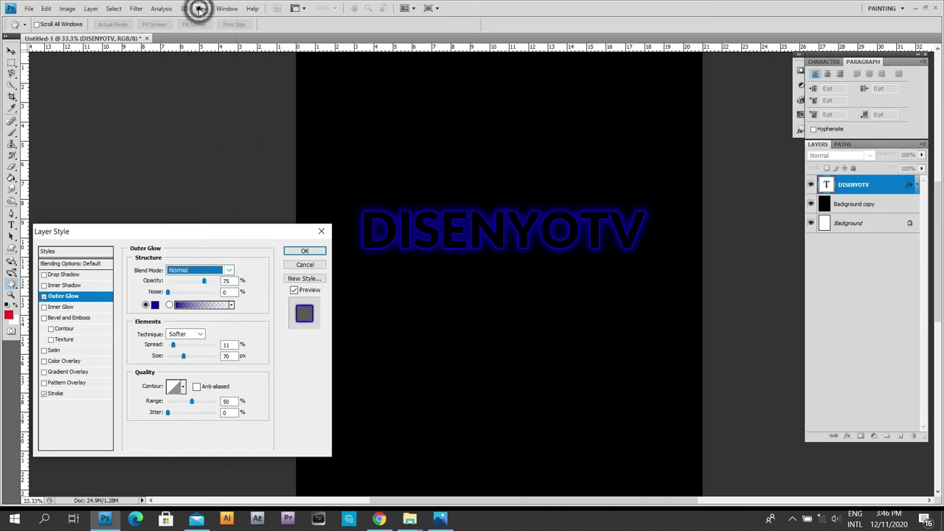
{"action": "left_click", "coordinate": [228, 270]}
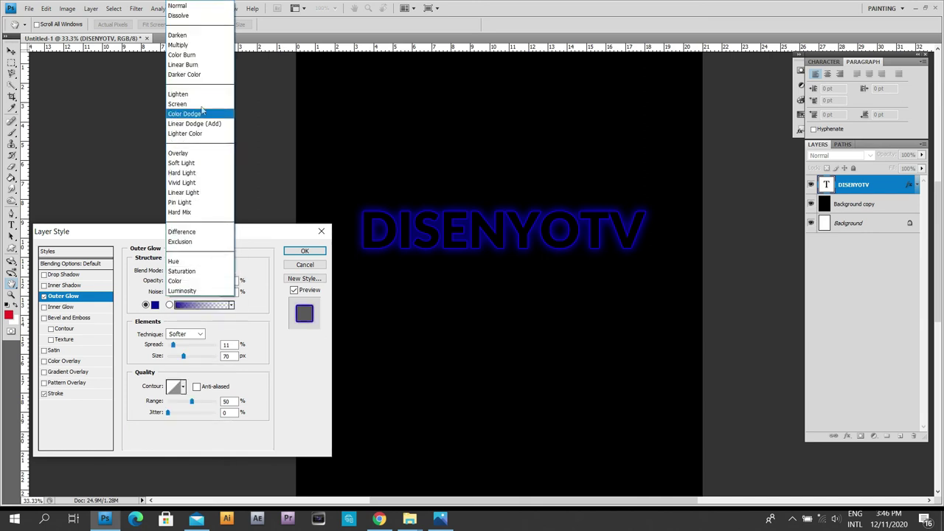
{"action": "left_click", "coordinate": [200, 104]}
{"action": "left_click_drag", "start_coordinate": [215, 231], "coordinate": [211, 227]}
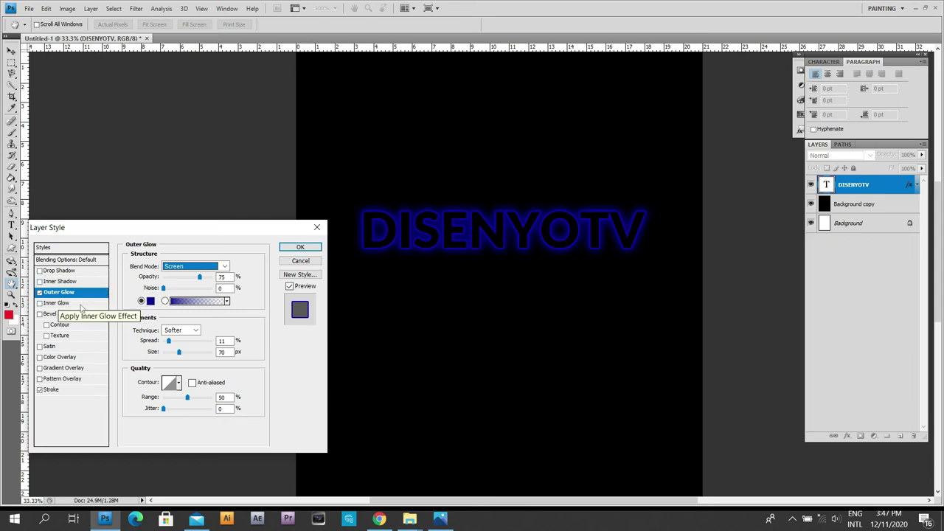
{"action": "left_click", "coordinate": [39, 293]}
{"action": "left_click", "coordinate": [40, 292]}
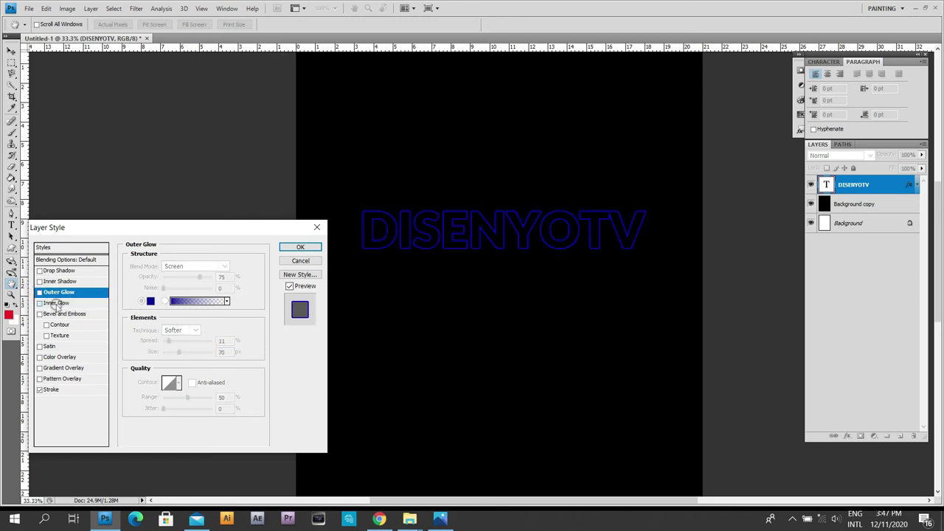
Turn on Inner Glow and set its colour to dark blue 0008ae
{"action": "left_click", "coordinate": [57, 306]}
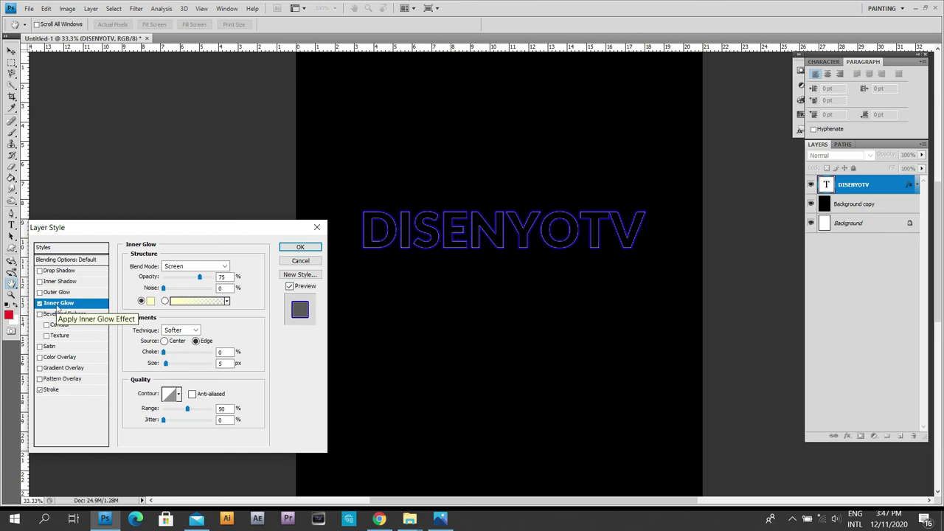
{"action": "left_click", "coordinate": [151, 301]}
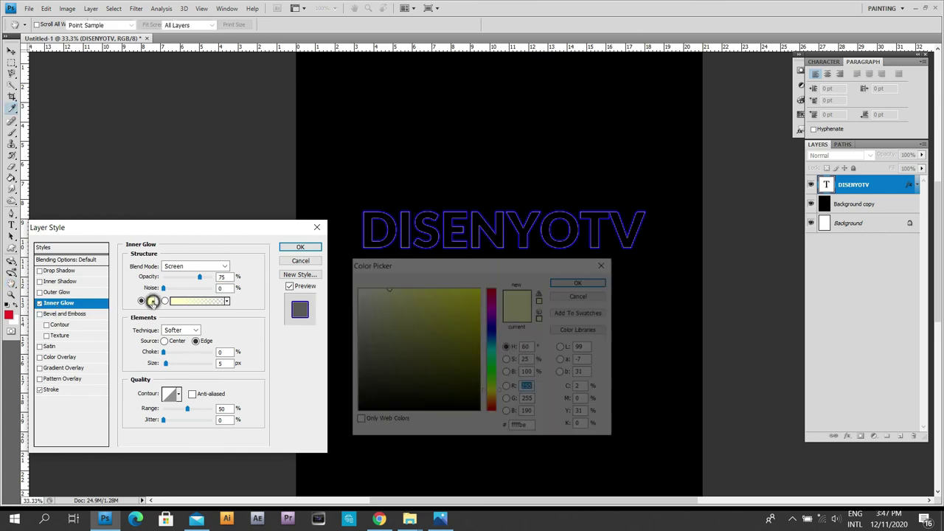
{"action": "left_click", "coordinate": [495, 331]}
{"action": "left_click", "coordinate": [477, 327]}
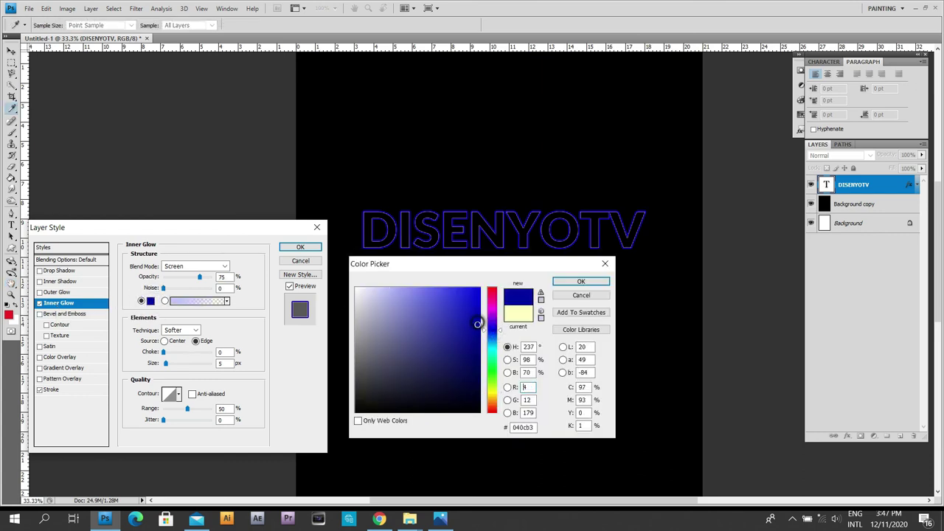
{"action": "left_click", "coordinate": [561, 281]}
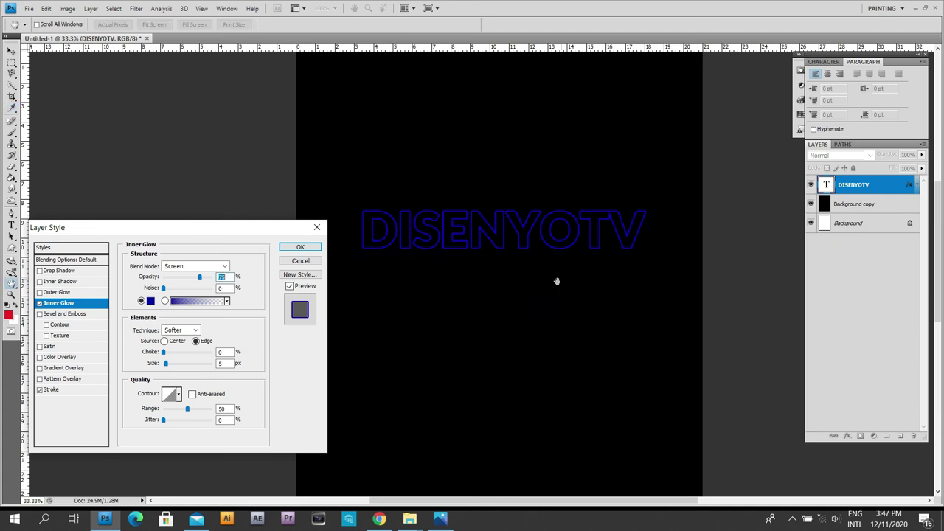
Set the inner glow size to about 16 px and apply the layer style
{"action": "left_click", "coordinate": [165, 363]}
{"action": "left_click_drag", "start_coordinate": [165, 363], "coordinate": [173, 366]}
{"action": "left_click_drag", "start_coordinate": [173, 366], "coordinate": [172, 366]}
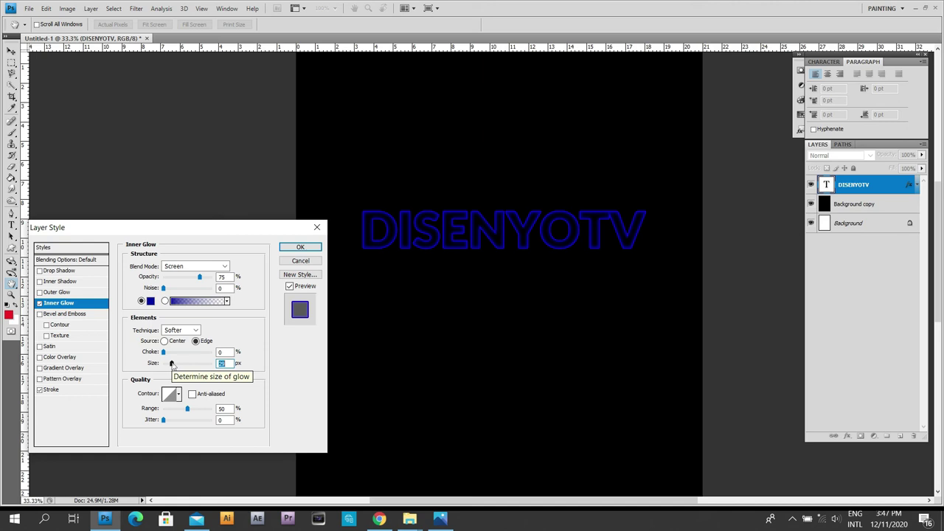
{"action": "left_click_drag", "start_coordinate": [171, 364], "coordinate": [170, 366]}
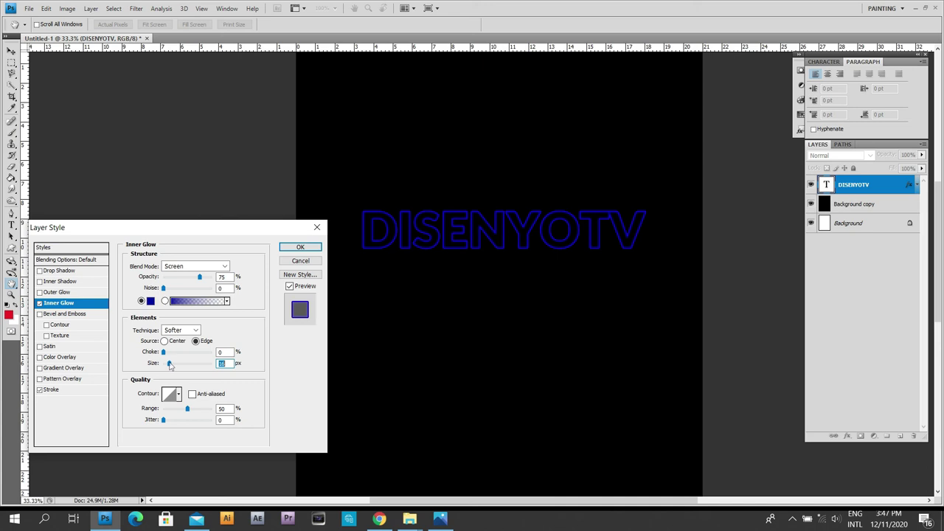
{"action": "left_click_drag", "start_coordinate": [169, 363], "coordinate": [169, 363]}
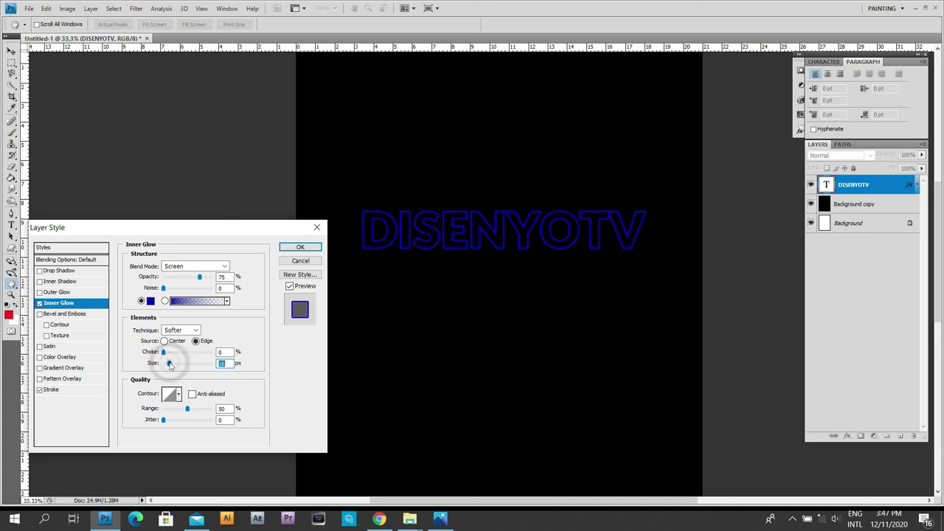
{"action": "left_click_drag", "start_coordinate": [194, 228], "coordinate": [203, 197]}
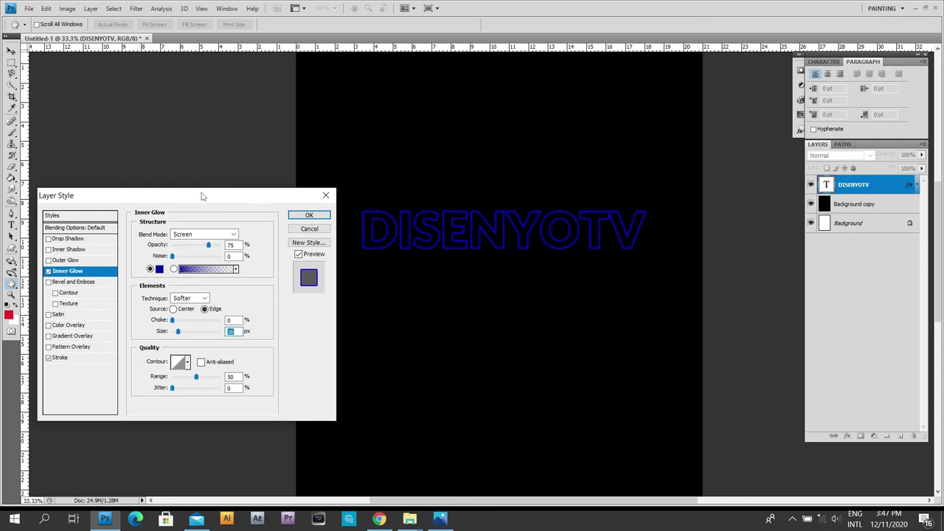
{"action": "left_click", "coordinate": [309, 214]}
{"action": "right_click", "coordinate": [877, 185]}
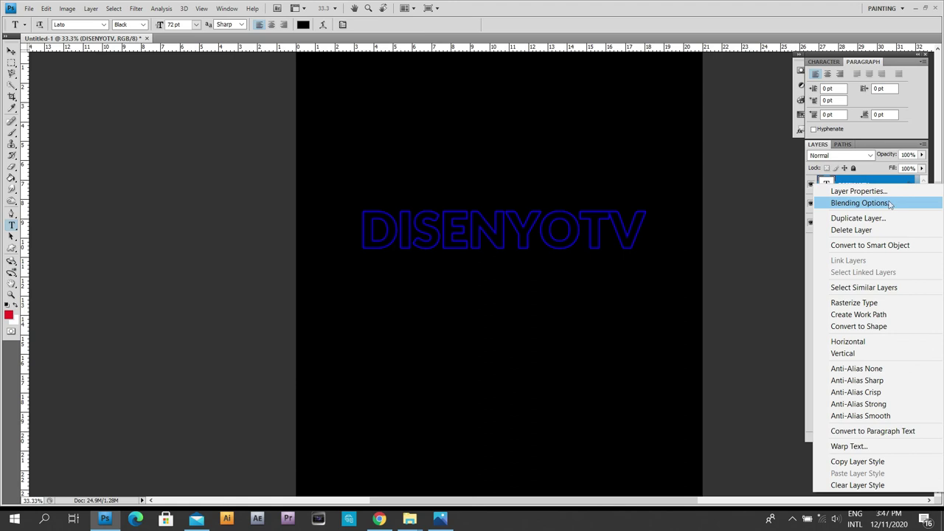
{"action": "left_click", "coordinate": [719, 221]}
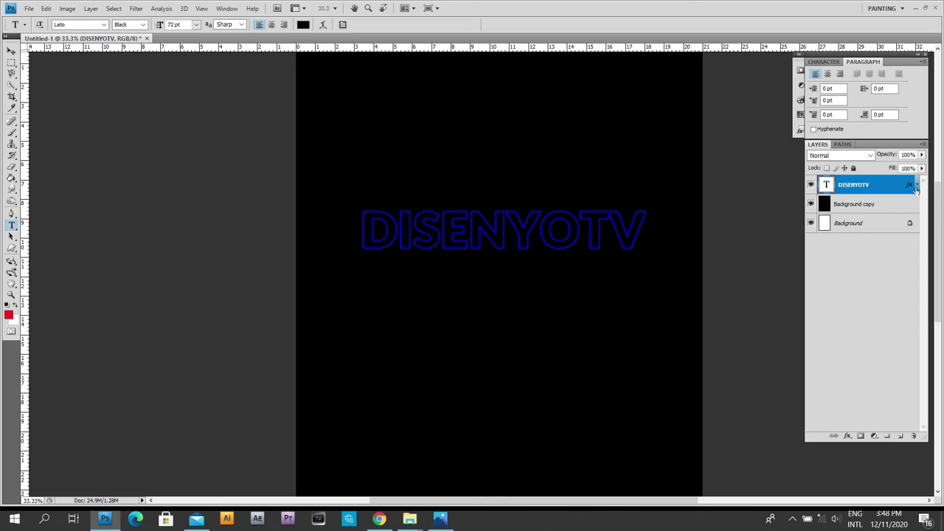
Hide the black Background copy layer and turn off the text's Inner Glow
{"action": "left_click", "coordinate": [810, 205]}
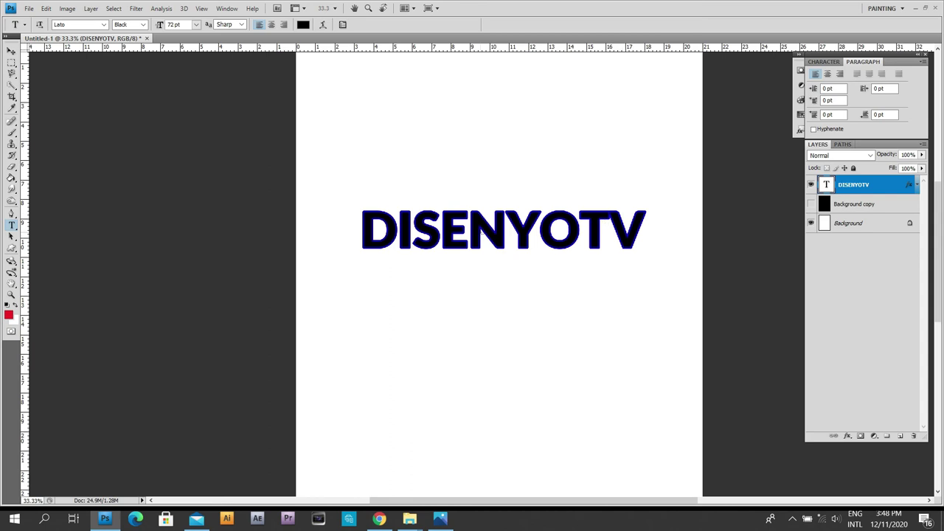
{"action": "right_click", "coordinate": [877, 188]}
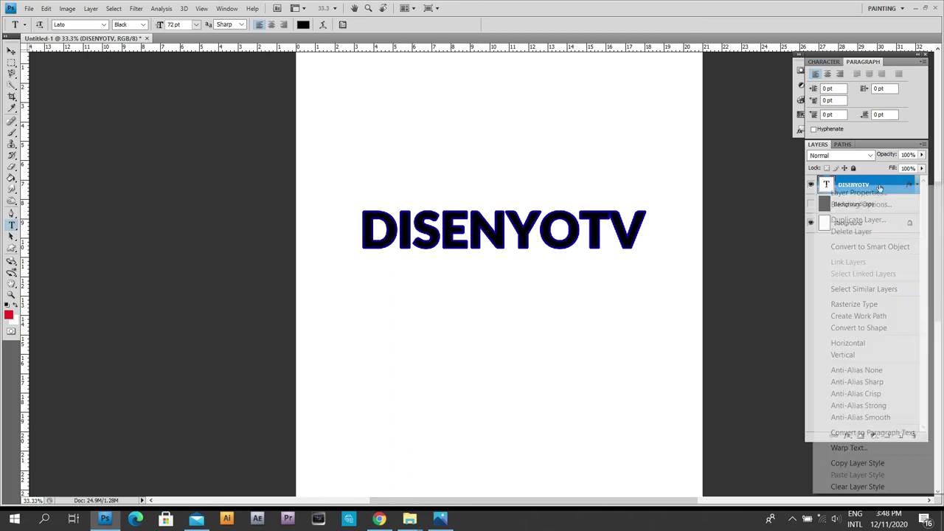
{"action": "left_click", "coordinate": [879, 203]}
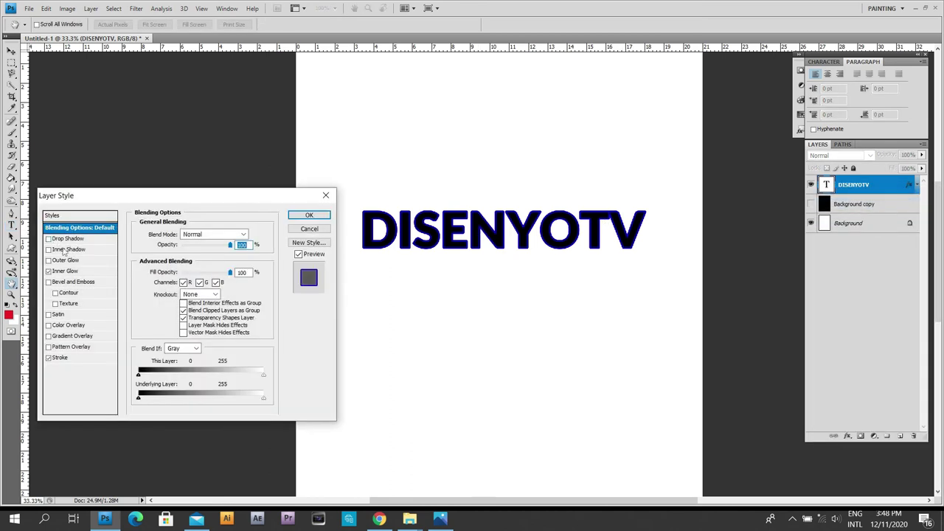
{"action": "left_click", "coordinate": [51, 271]}
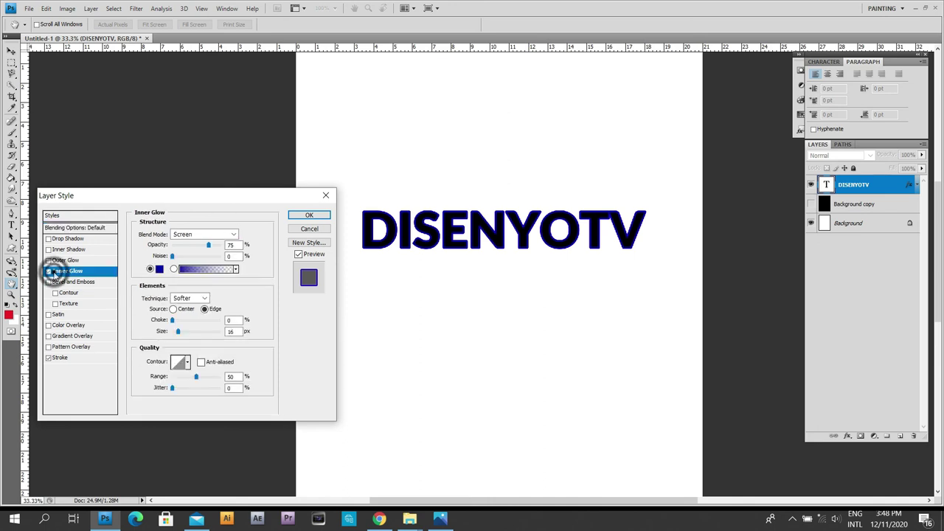
{"action": "left_click", "coordinate": [48, 272]}
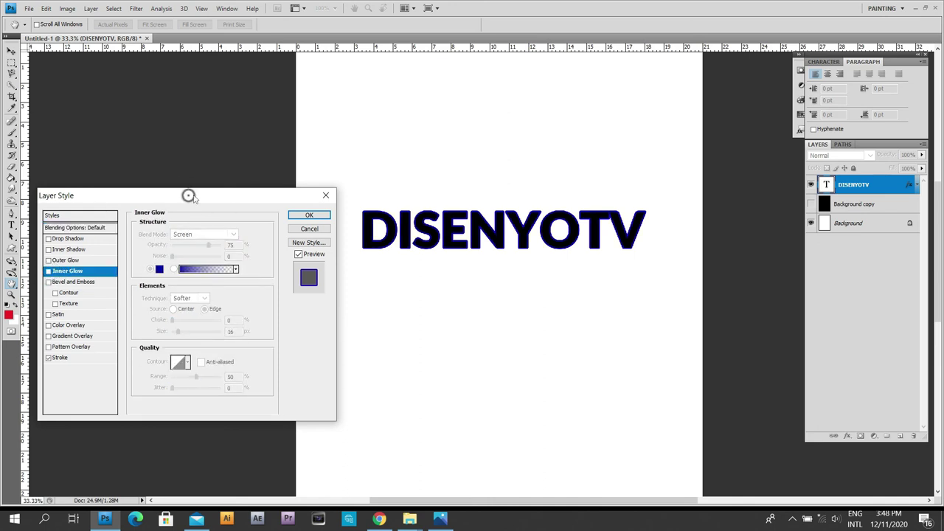
{"action": "left_click", "coordinate": [309, 213]}
Remove the blue Stroke outline from the DISENYOTV text
{"action": "right_click", "coordinate": [866, 185]}
{"action": "left_click", "coordinate": [869, 201]}
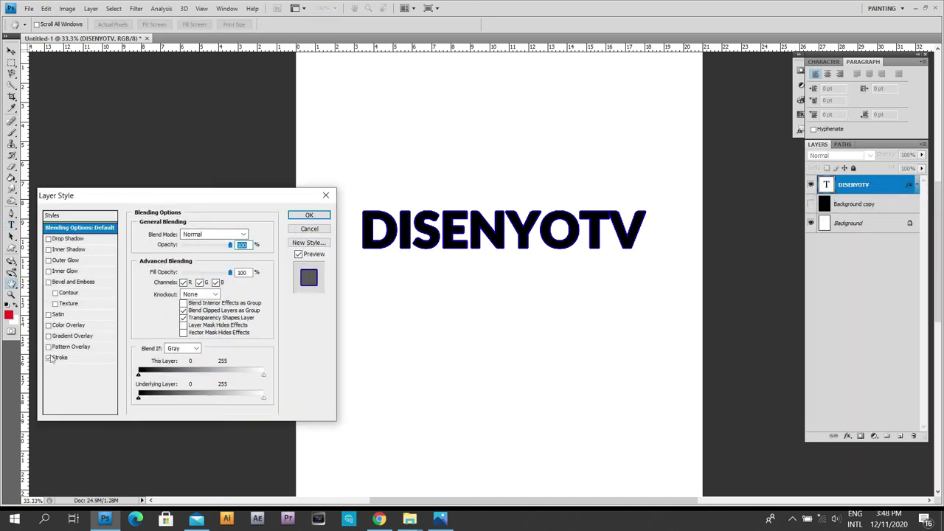
{"action": "left_click", "coordinate": [49, 357]}
{"action": "left_click", "coordinate": [49, 358]}
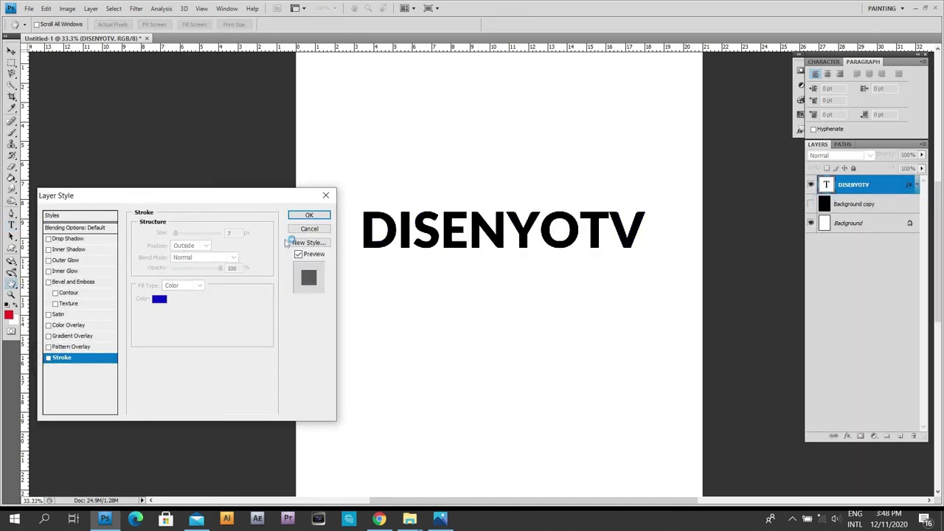
{"action": "left_click", "coordinate": [309, 214]}
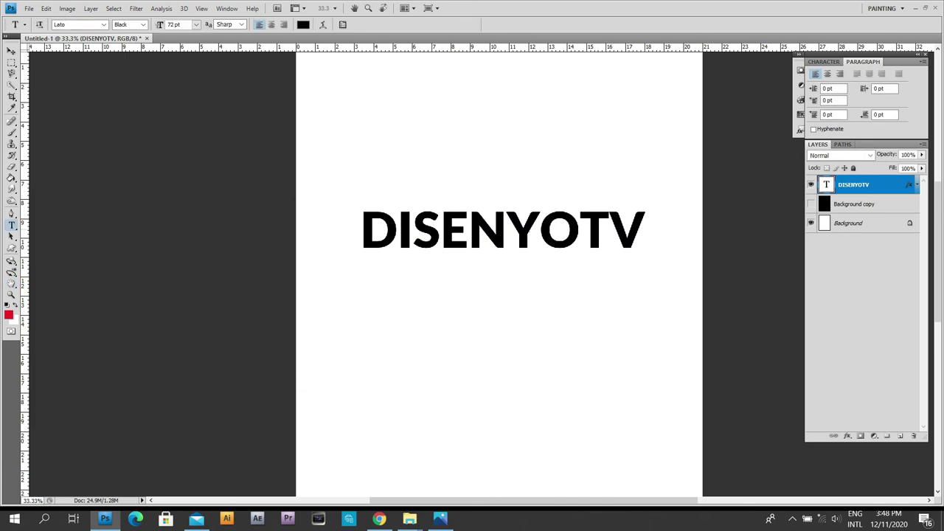
Zoom to 50% and nudge the DISENYOTV text slightly down-right with the Move tool
{"action": "scroll", "coordinate": [546, 197], "scroll_direction": "up", "scroll_amount": 1}
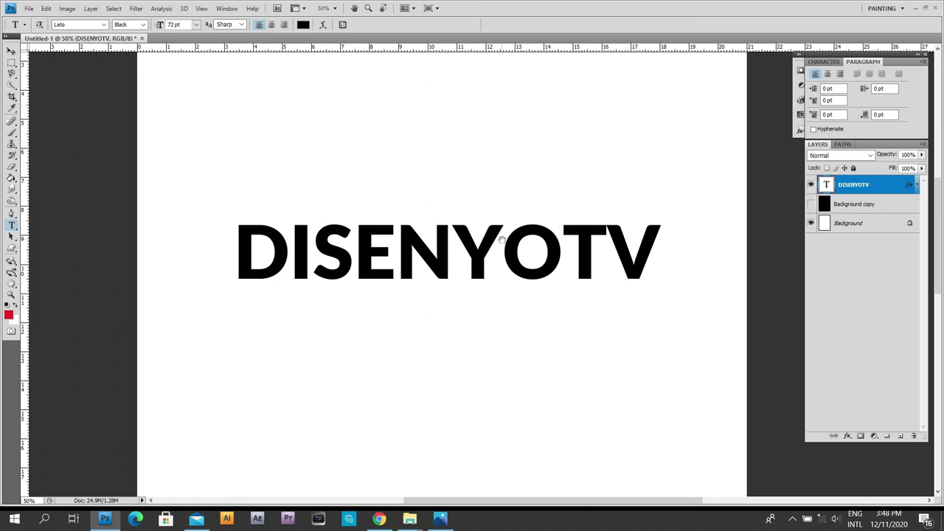
{"action": "key", "text": "v"}
{"action": "left_click_drag", "start_coordinate": [492, 246], "coordinate": [494, 249]}
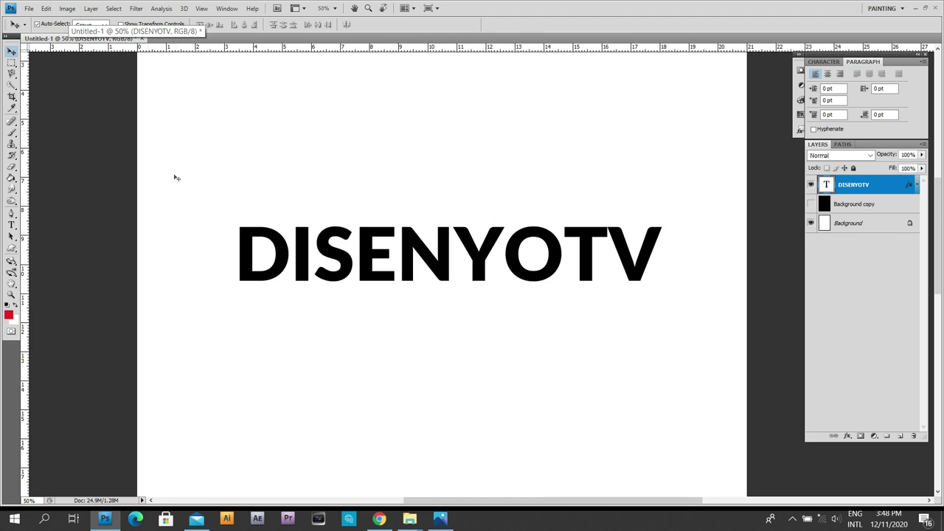
Open D_6m_wbUIAAUSrT.jpg from the Elements folder via File > Open
{"action": "left_click", "coordinate": [29, 8]}
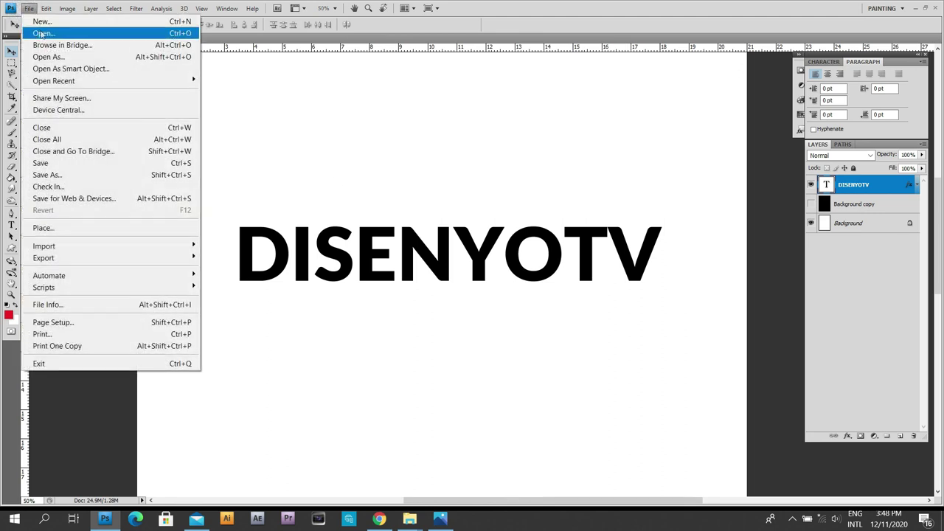
{"action": "left_click", "coordinate": [42, 33]}
{"action": "scroll", "coordinate": [629, 155], "scroll_direction": "down", "scroll_amount": 3}
{"action": "left_click", "coordinate": [480, 171]}
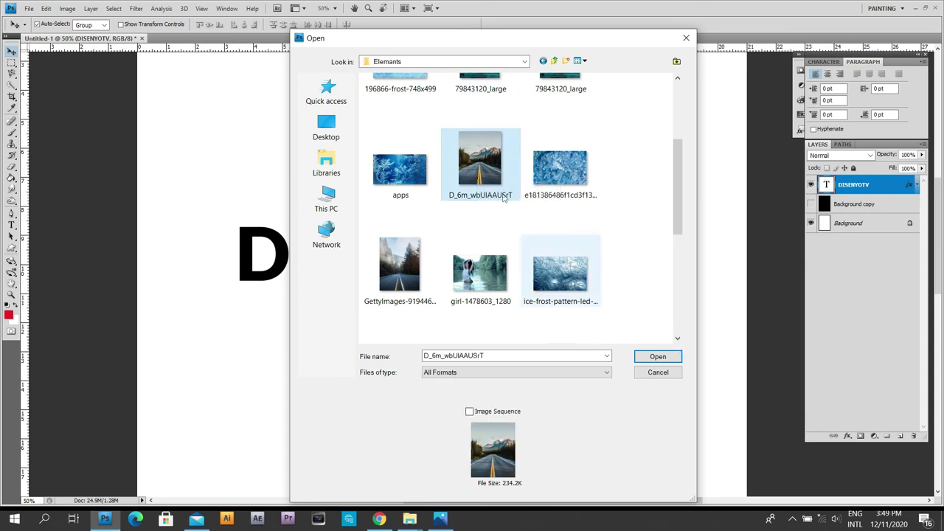
{"action": "left_click", "coordinate": [653, 356]}
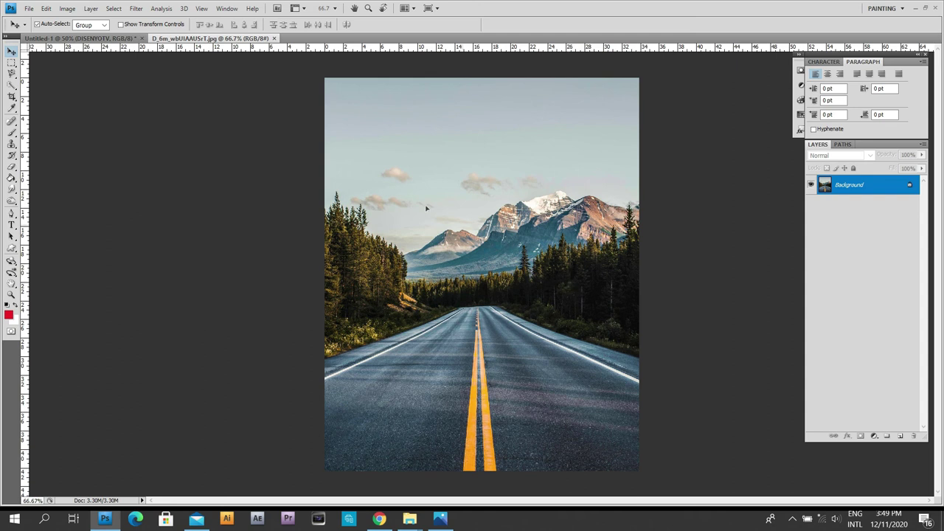
Drag the road photo into the DISENYOTV document as Layer 1 above the text
{"action": "left_click_drag", "start_coordinate": [87, 38], "coordinate": [477, 216]}
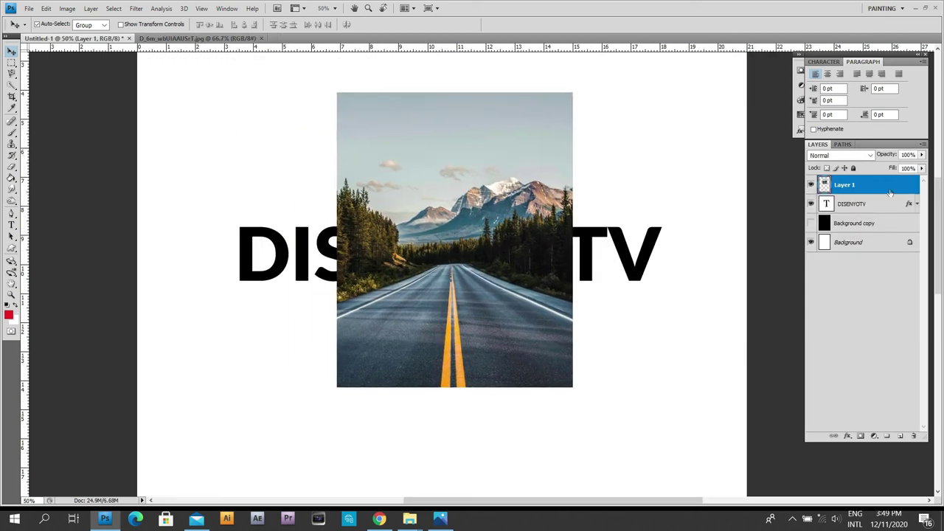
{"action": "left_click", "coordinate": [868, 203]}
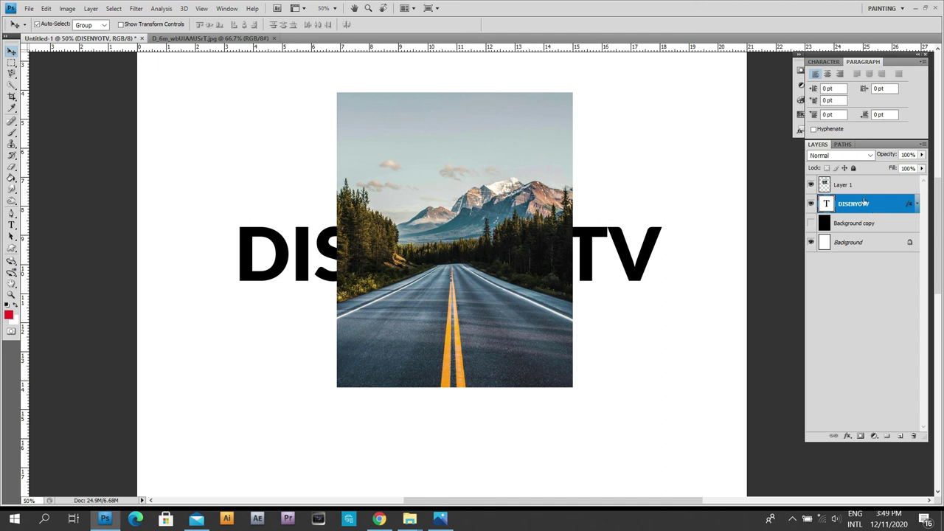
{"action": "left_click", "coordinate": [870, 188]}
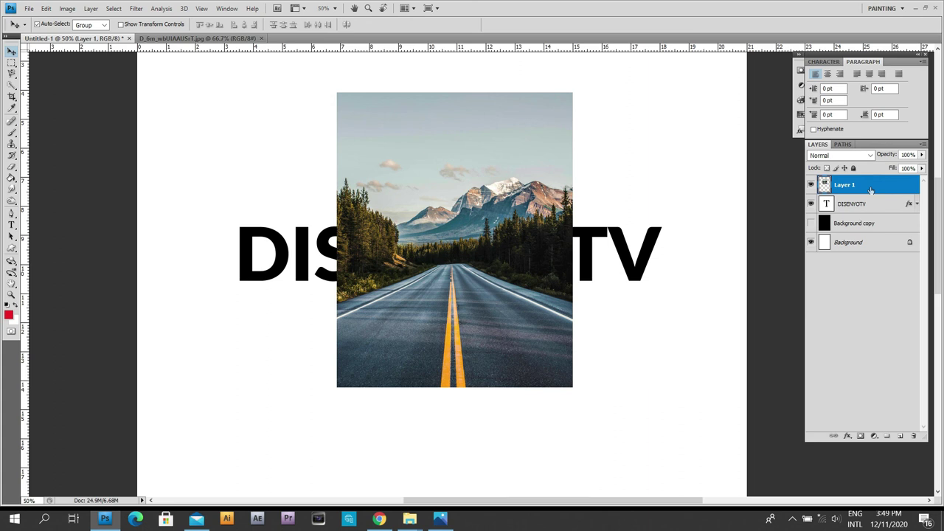
Apply Create Clipping Mask to Layer 1 so the photo shows only inside the letters
{"action": "left_click", "coordinate": [523, 177]}
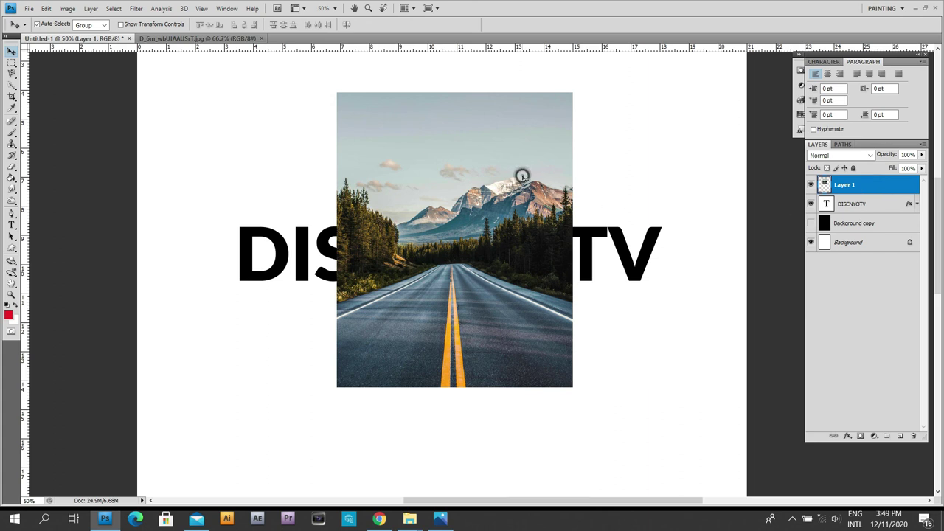
{"action": "right_click", "coordinate": [867, 187]}
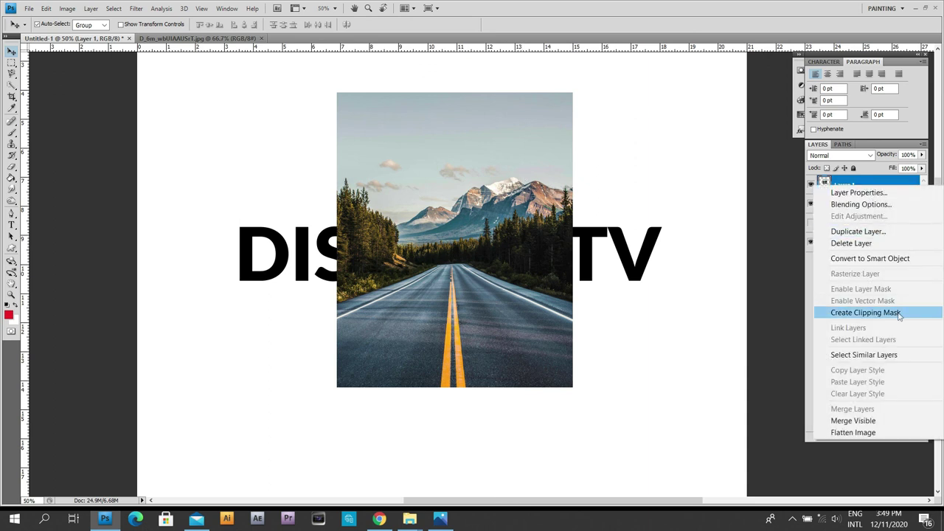
{"action": "left_click", "coordinate": [866, 312]}
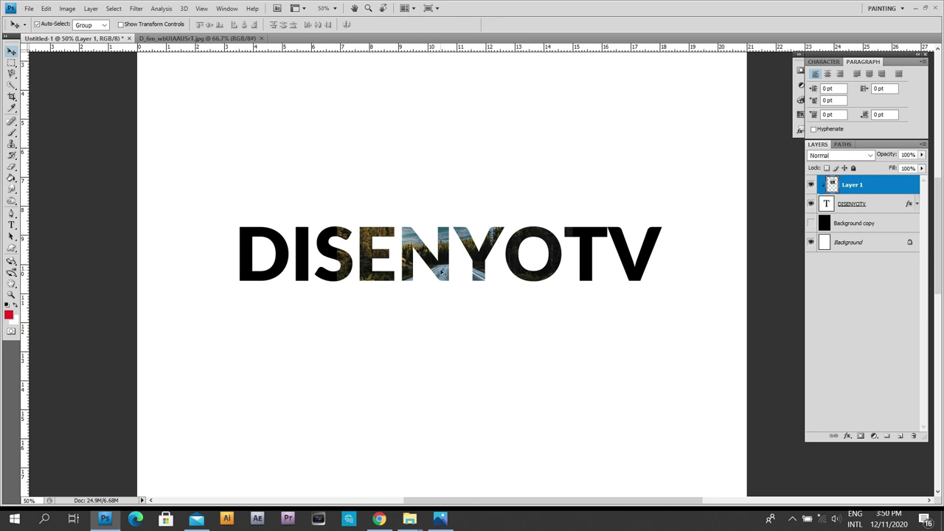
Free-transform the road photo to about 186% and shift it down to fill every letter
{"action": "key", "text": "ctrl+minus"}
{"action": "key", "text": "ctrl+minus"}
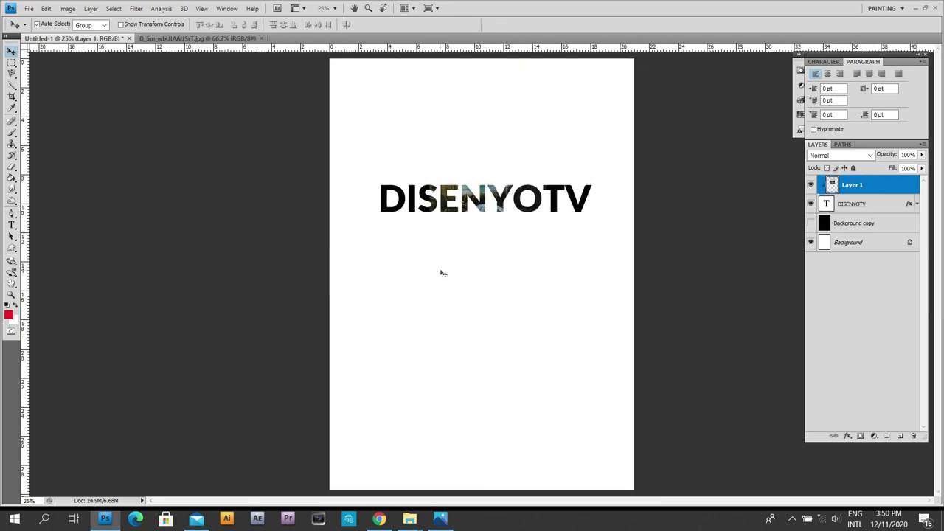
{"action": "key", "text": "ctrl+t"}
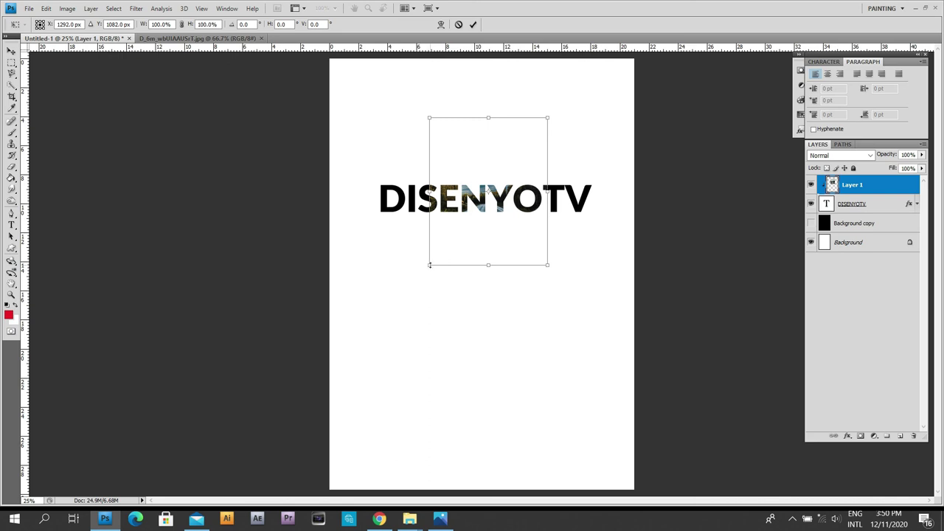
{"action": "left_click_drag", "start_coordinate": [430, 265], "coordinate": [367, 323]}
{"action": "left_click_drag", "start_coordinate": [550, 118], "coordinate": [612, 65]}
{"action": "left_click_drag", "start_coordinate": [570, 167], "coordinate": [570, 172]}
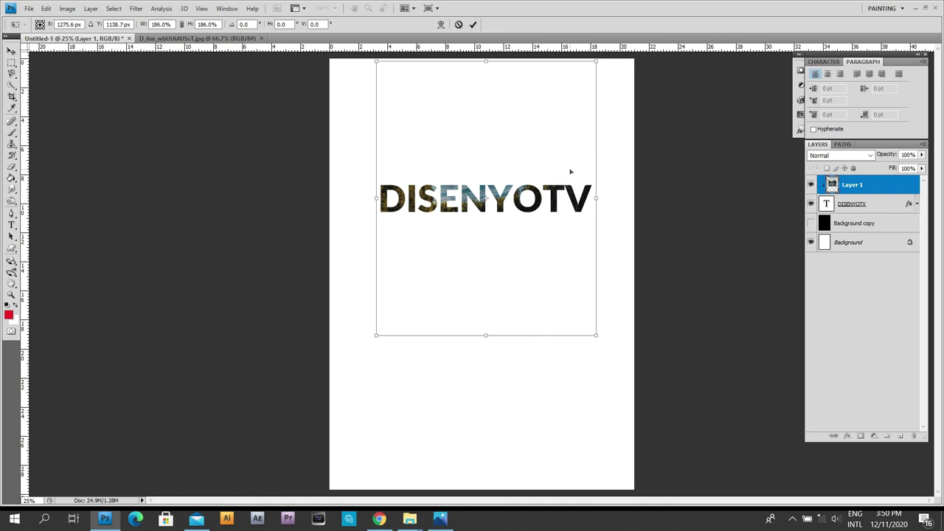
{"action": "key", "text": "Return"}
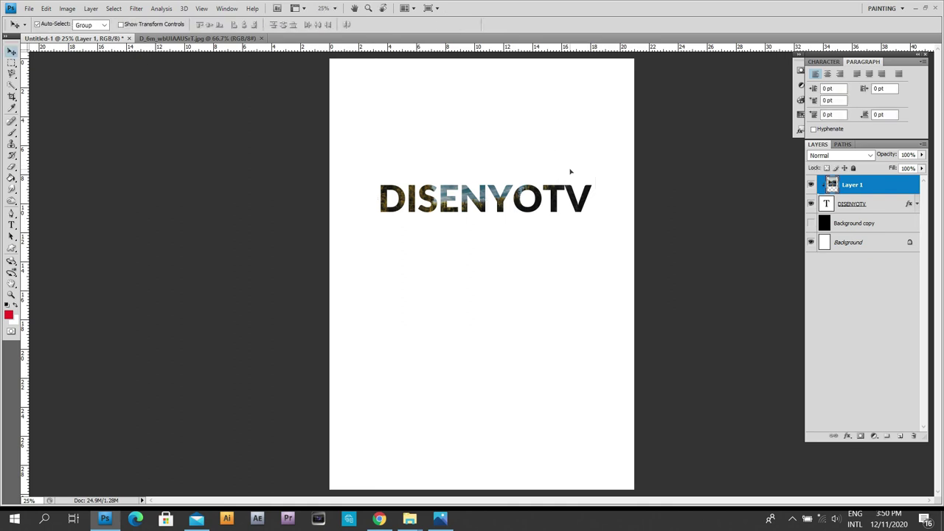
{"action": "key", "text": "ctrl+plus"}
{"action": "key", "text": "ctrl+plus"}
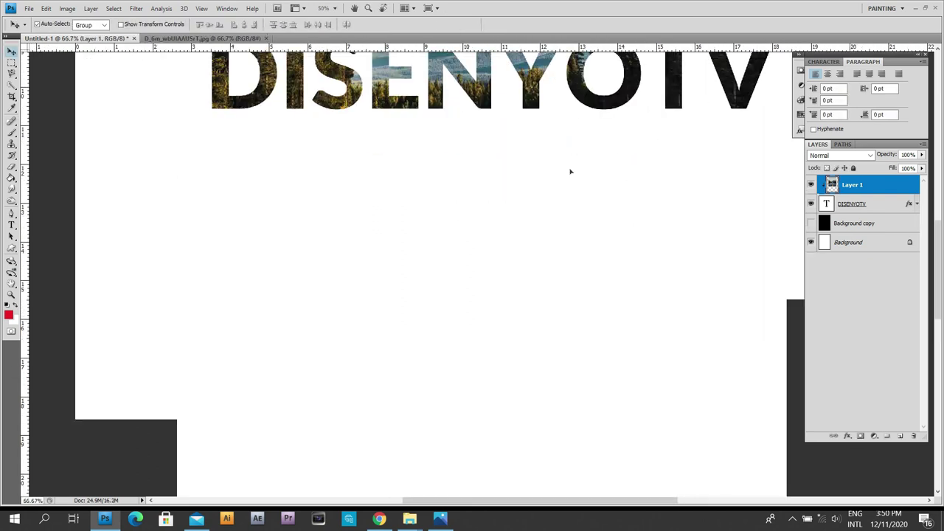
{"action": "left_click_drag", "start_coordinate": [569, 169], "coordinate": [510, 274]}
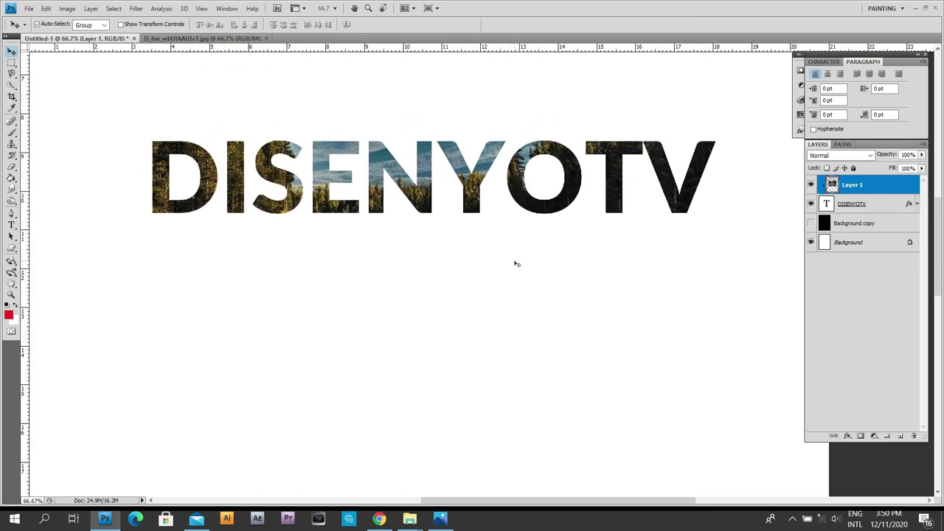
{"action": "key", "text": "ctrl+minus"}
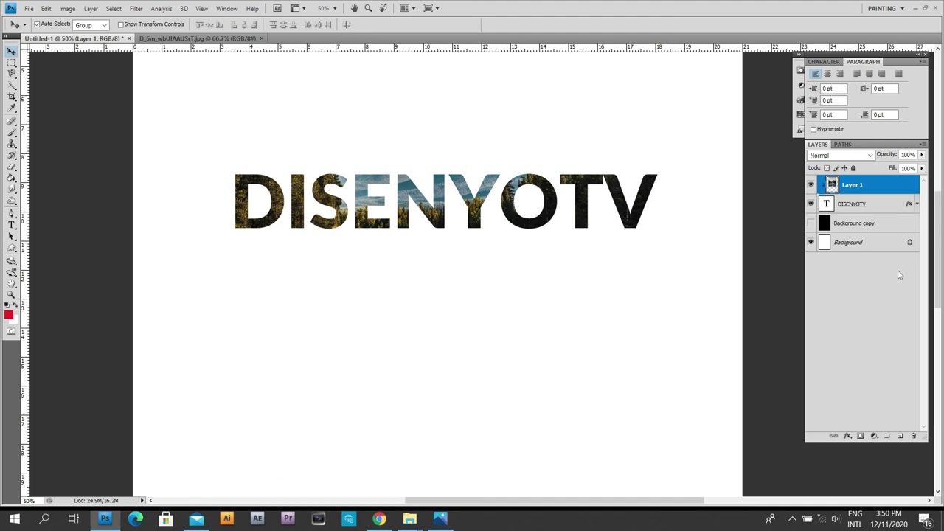
Add a Multiply Inner Shadow to the DISENYOTV text layer: 75% opacity, choke 12%, size 6 px, shorter distance
{"action": "left_click", "coordinate": [853, 203]}
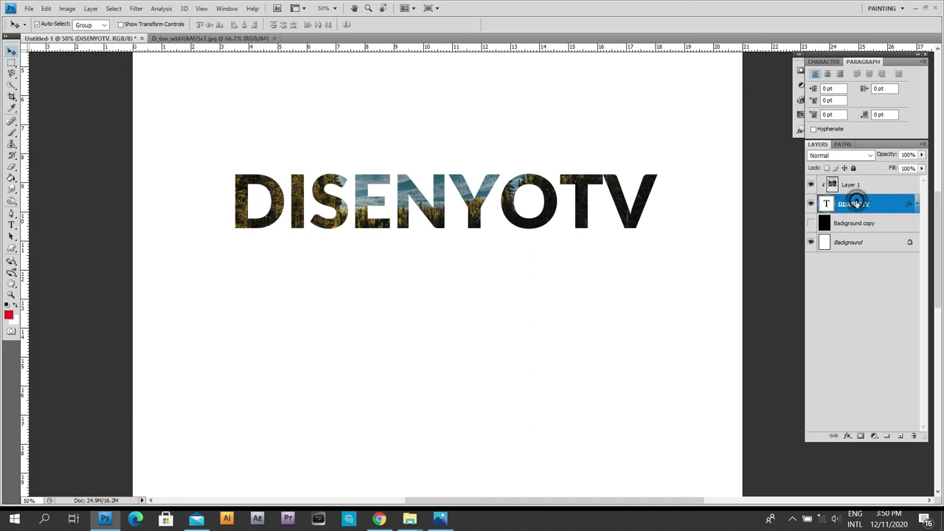
{"action": "right_click", "coordinate": [855, 203]}
{"action": "left_click", "coordinate": [833, 216]}
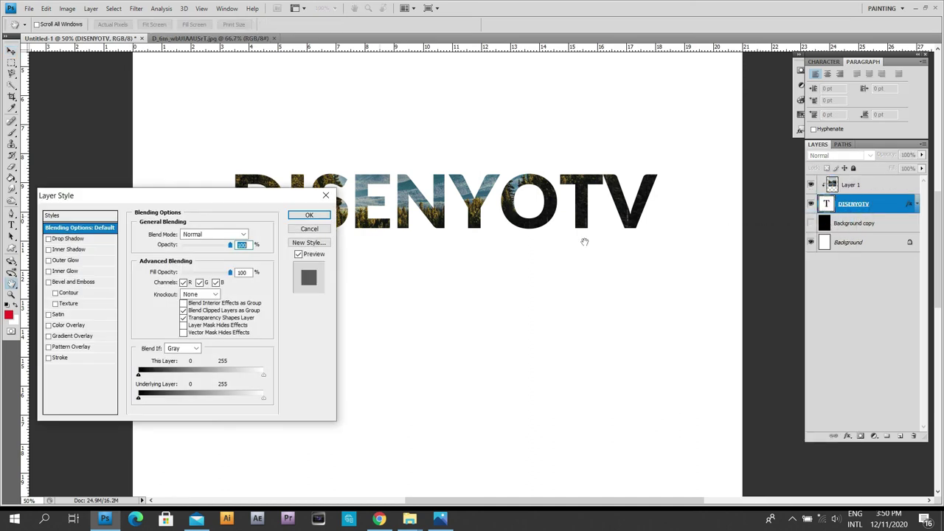
{"action": "left_click_drag", "start_coordinate": [208, 199], "coordinate": [194, 262]}
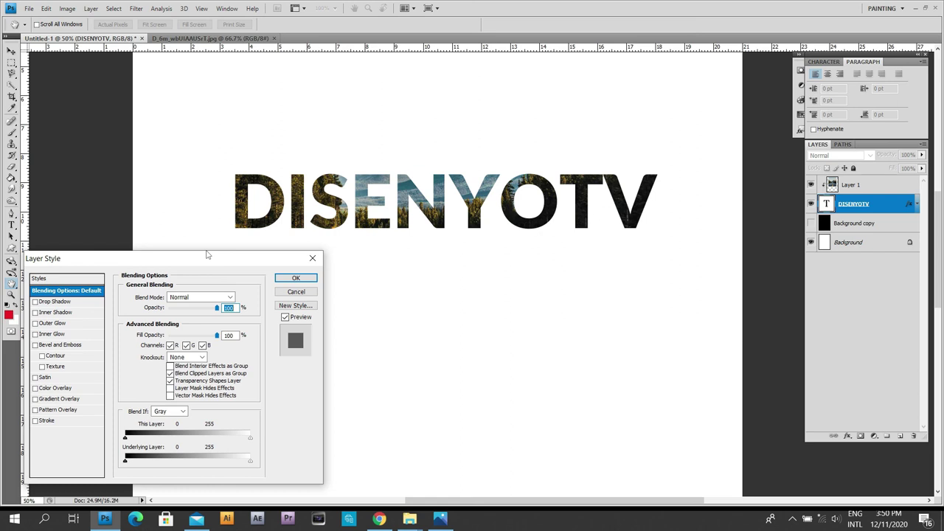
{"action": "left_click", "coordinate": [65, 313]}
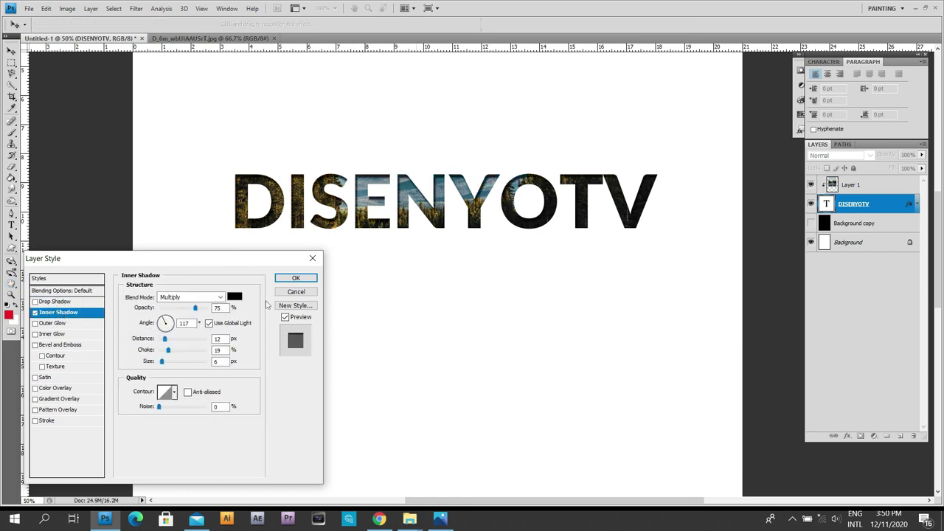
{"action": "left_click", "coordinate": [167, 351]}
{"action": "left_click_drag", "start_coordinate": [167, 351], "coordinate": [165, 350]}
{"action": "left_click", "coordinate": [162, 361]}
{"action": "left_click", "coordinate": [164, 338]}
{"action": "left_click_drag", "start_coordinate": [164, 338], "coordinate": [160, 338]}
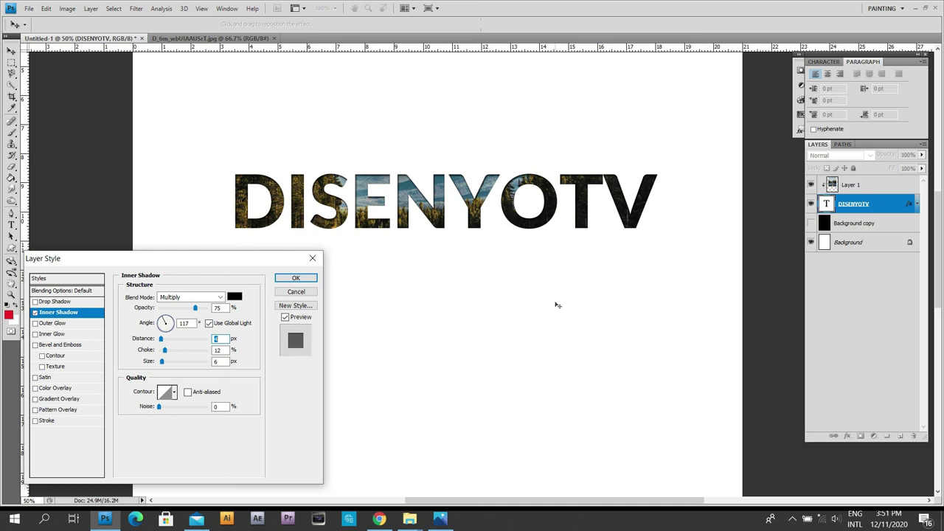
{"action": "left_click", "coordinate": [296, 278]}
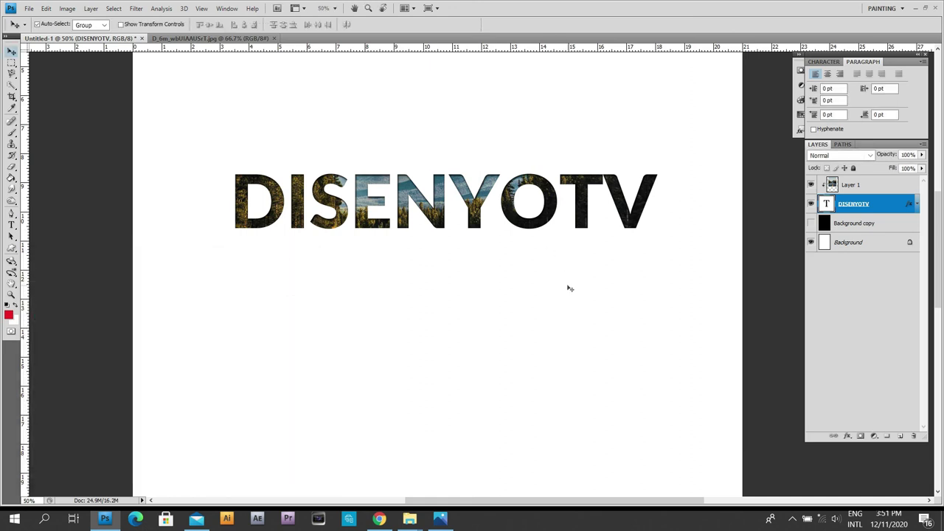
{"action": "scroll", "coordinate": [569, 288], "scroll_direction": "down", "scroll_amount": 1}
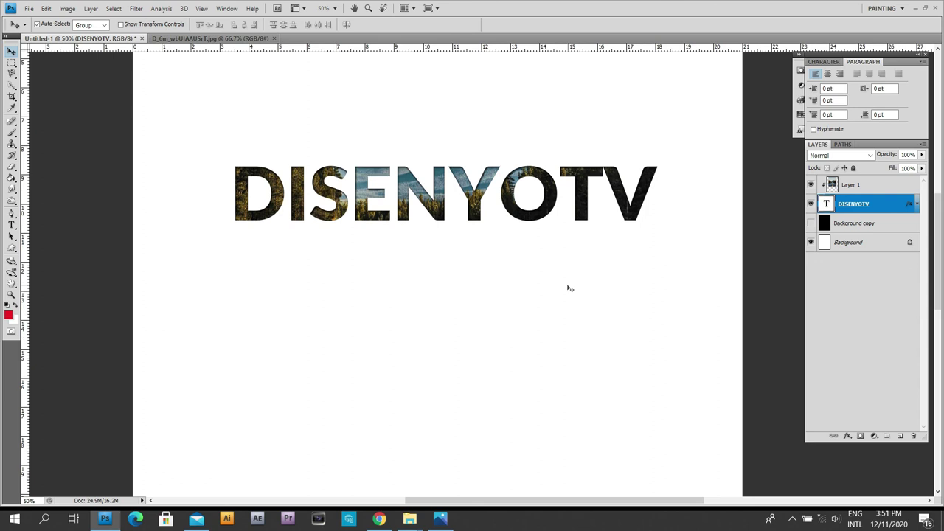
{"action": "scroll", "coordinate": [569, 288], "scroll_direction": "down", "scroll_amount": 1}
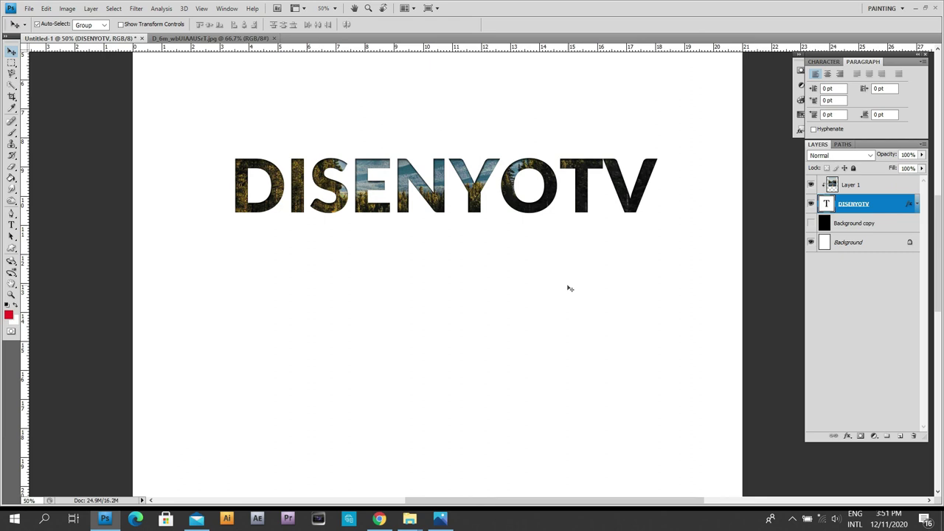
{"action": "scroll", "coordinate": [569, 288], "scroll_direction": "up", "scroll_amount": 1}
{"action": "key", "text": "ctrl+plus"}
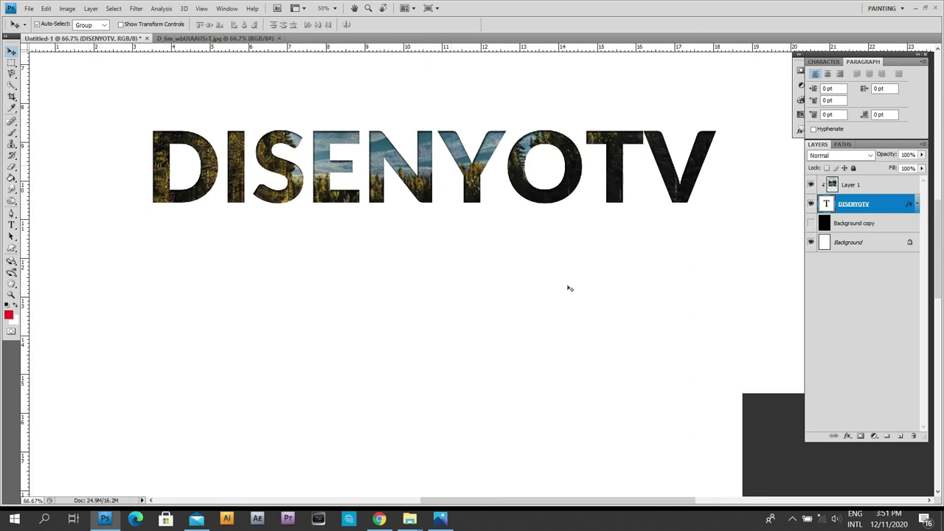
{"action": "key", "text": "ctrl+minus"}
{"action": "key", "text": "ctrl+minus"}
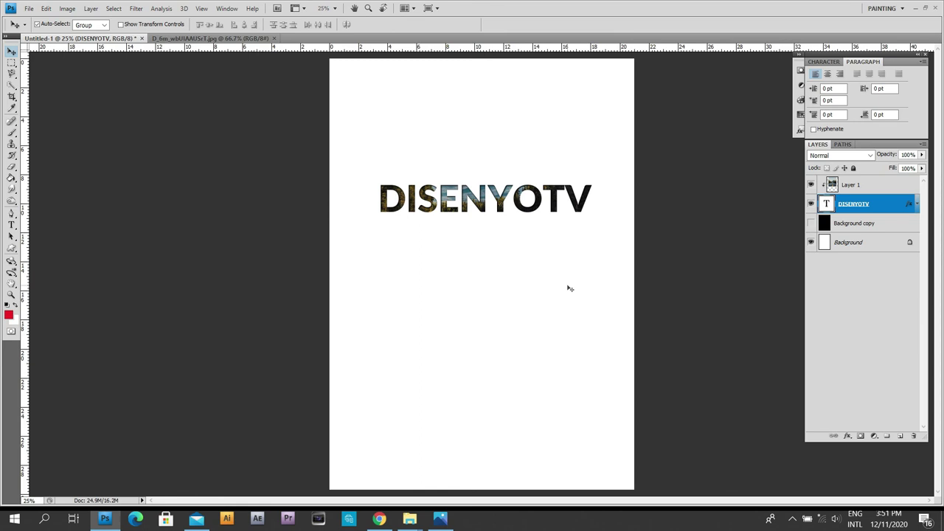